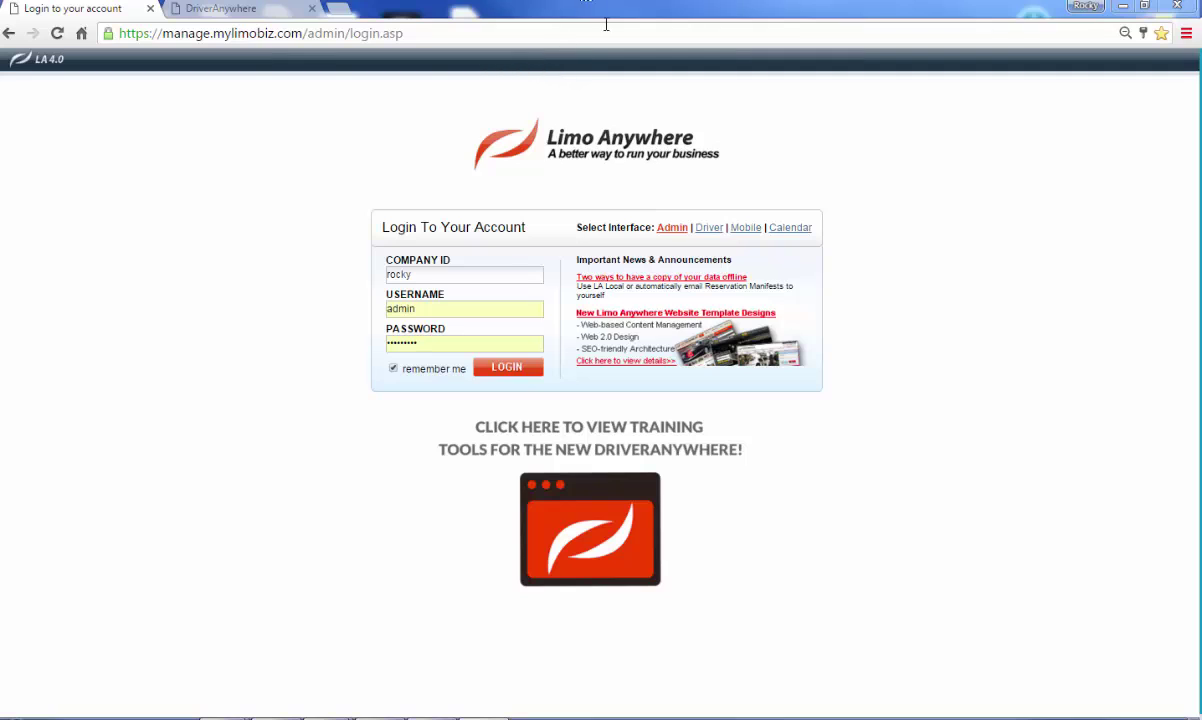
Log in to the company's admin interface with the saved credentials.
{"action": "left_click", "coordinate": [398, 34]}
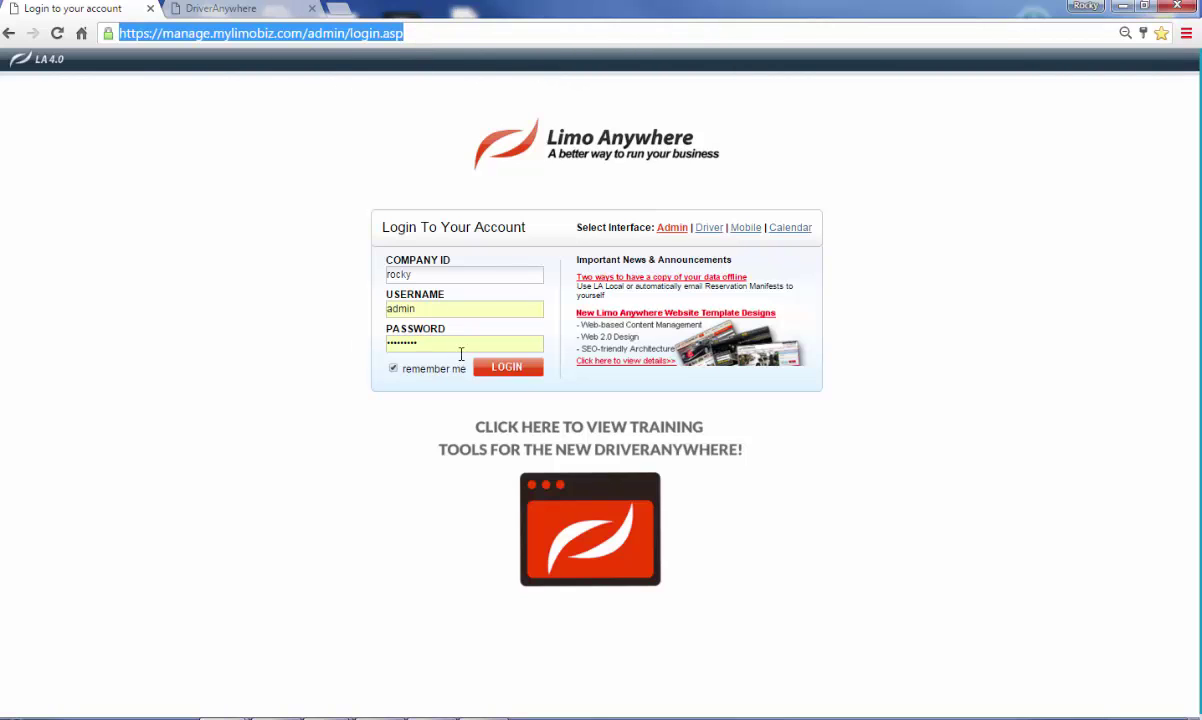
{"action": "left_click", "coordinate": [492, 373]}
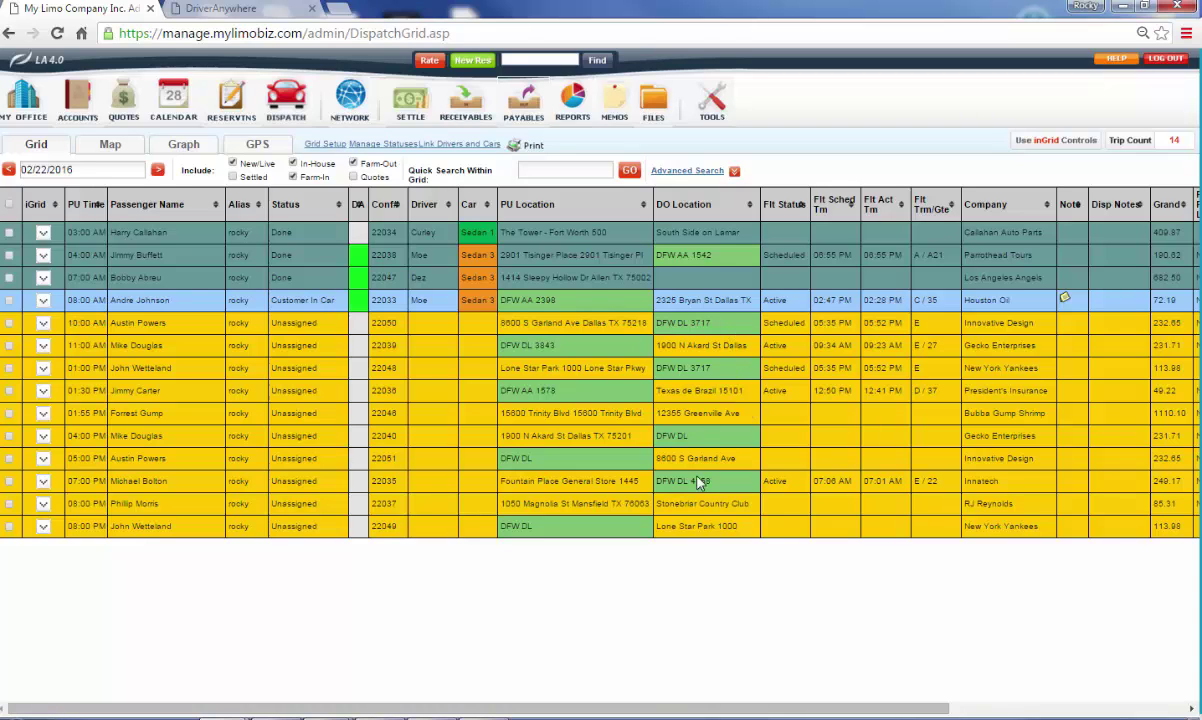
{"action": "left_click_drag", "start_coordinate": [636, 714], "coordinate": [600, 714]}
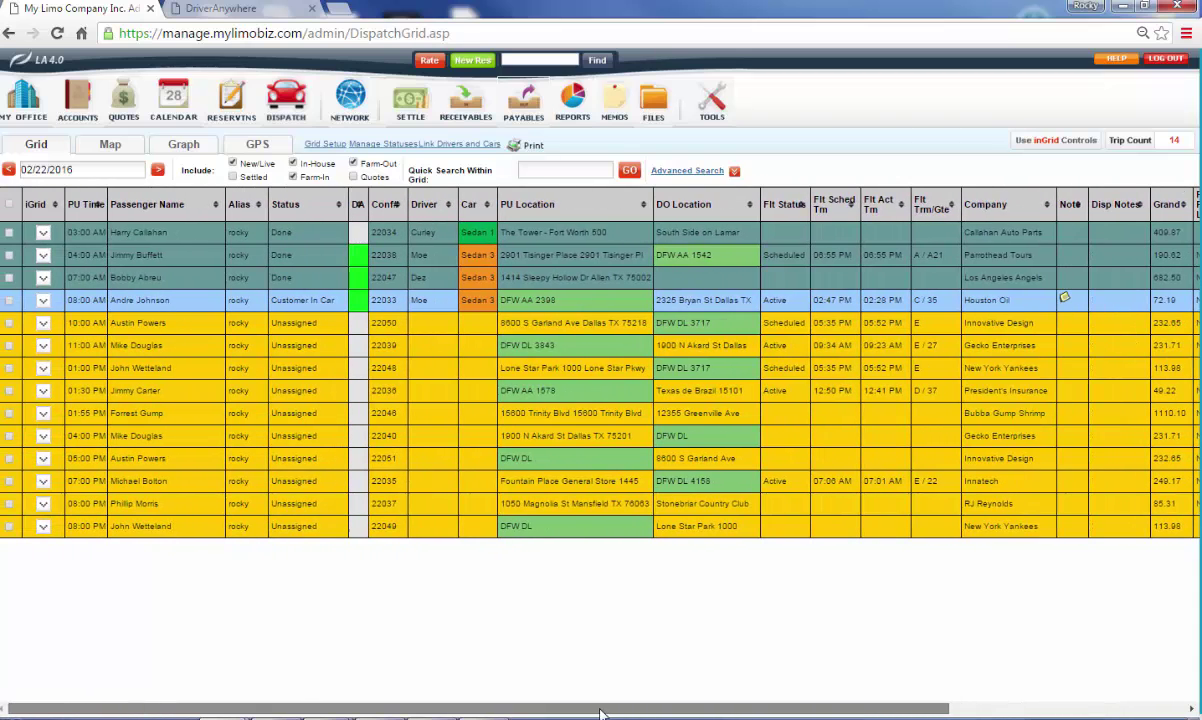
Configure the dispatch grid with Passenger Name ahead of Pick-up Time and a Passenger Name width of 100 px, and apply it.
{"action": "left_click", "coordinate": [325, 145]}
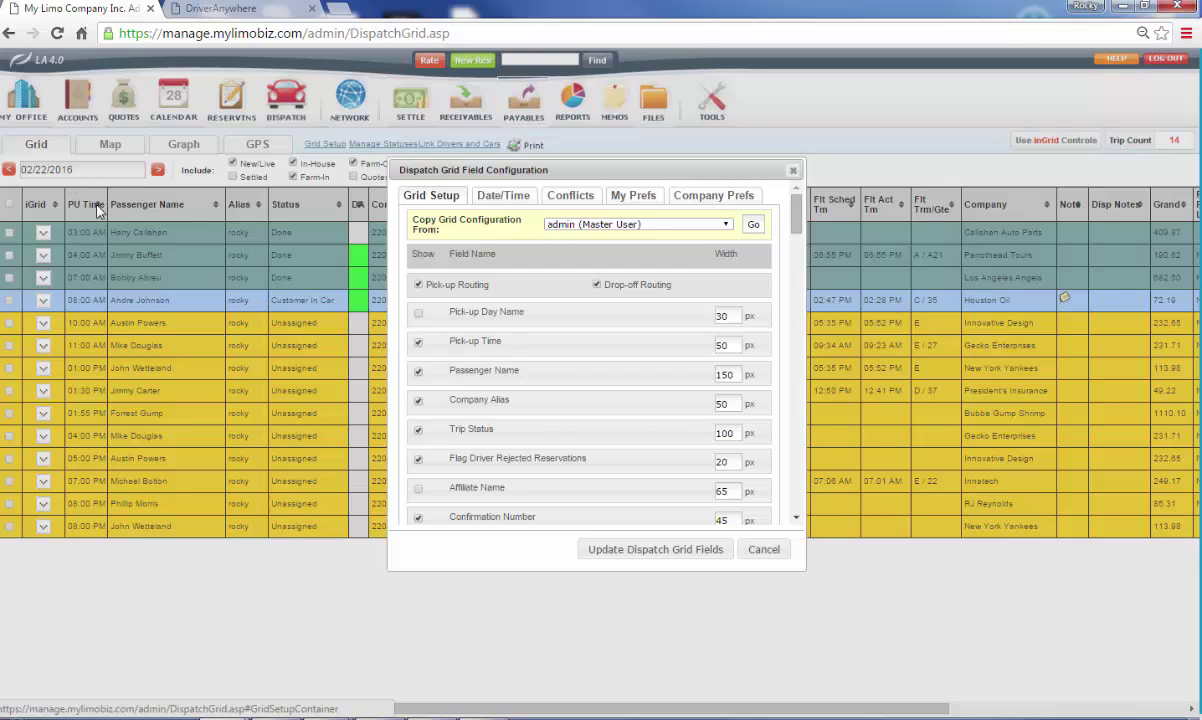
{"action": "left_click_drag", "start_coordinate": [466, 351], "coordinate": [430, 340]}
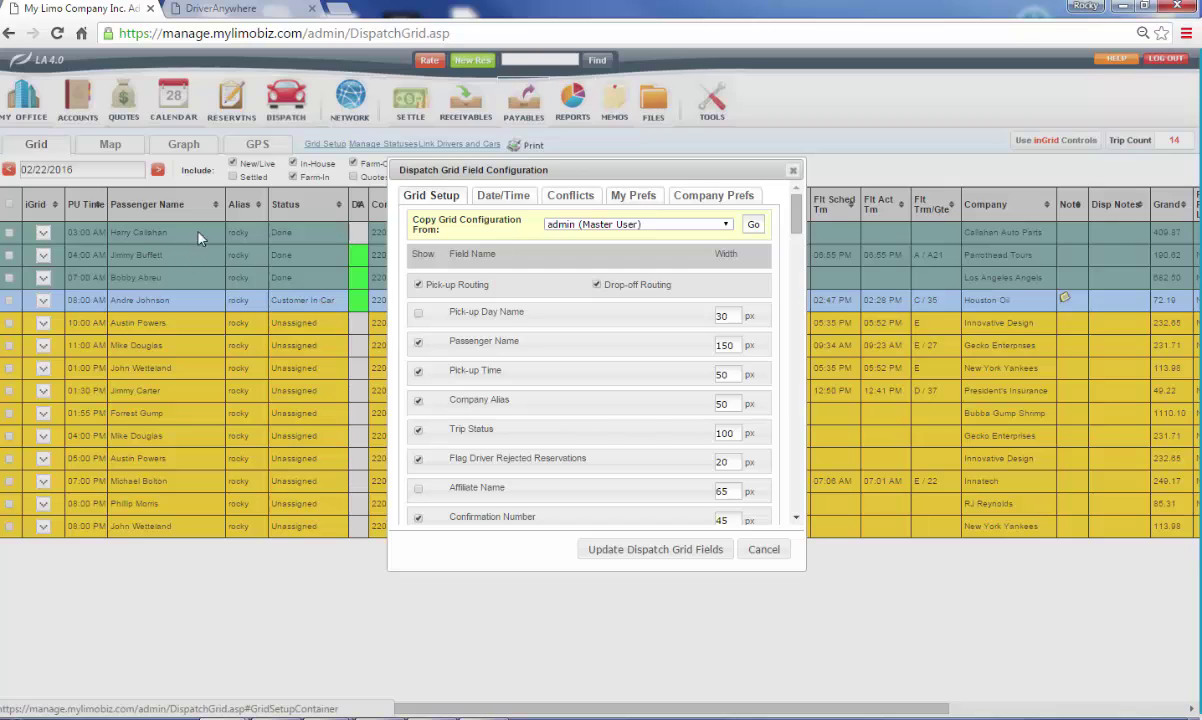
{"action": "left_click", "coordinate": [727, 345]}
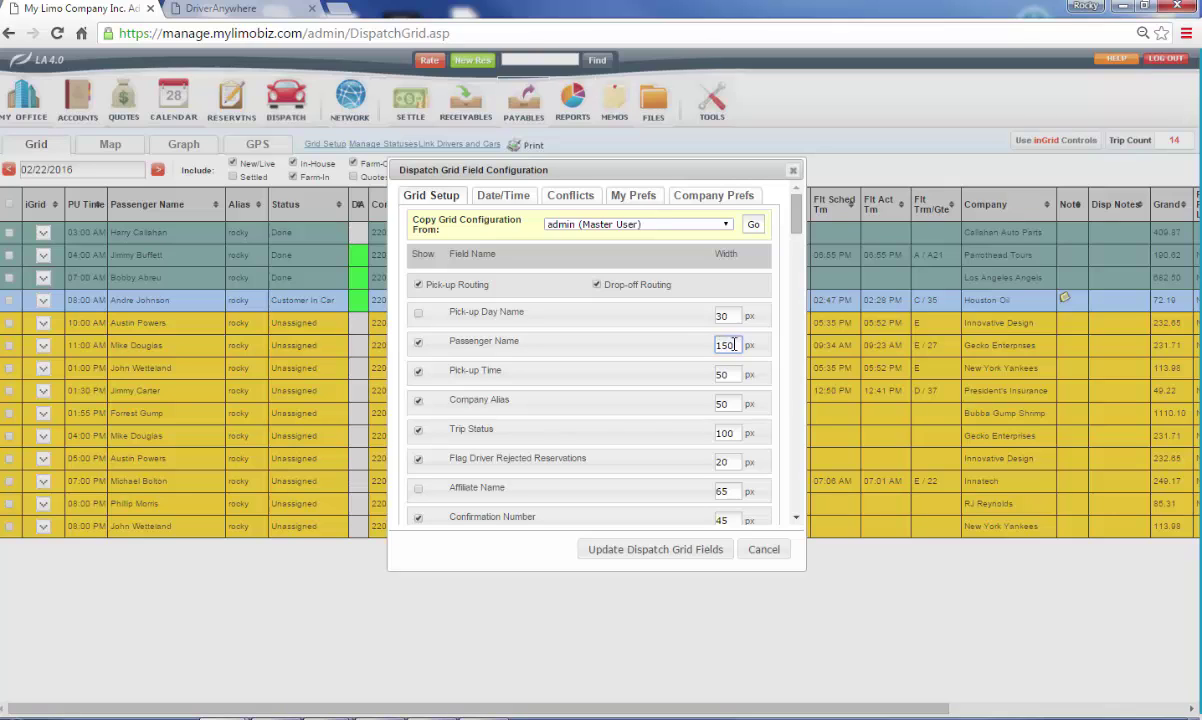
{"action": "left_click", "coordinate": [650, 552]}
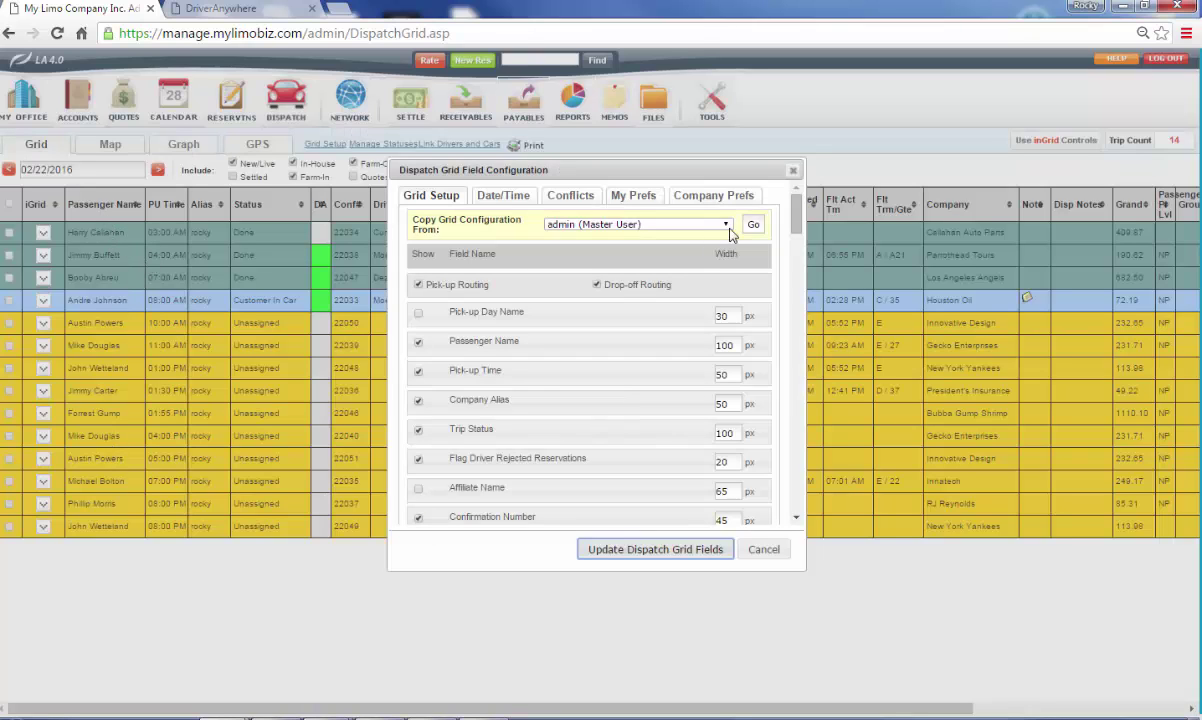
{"action": "left_click_drag", "start_coordinate": [797, 218], "coordinate": [799, 377]}
{"action": "left_click", "coordinate": [793, 172]}
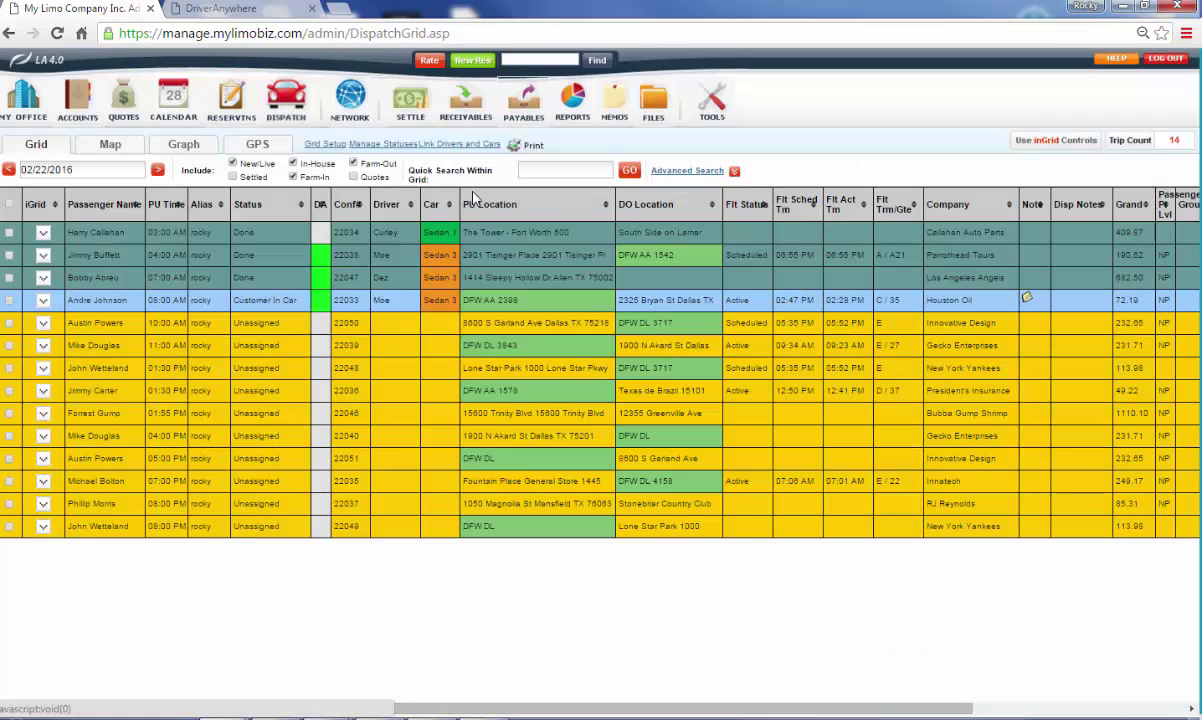
Enter "customer on site" as the title of the Arrived status, and close status management without updating.
{"action": "left_click", "coordinate": [388, 145]}
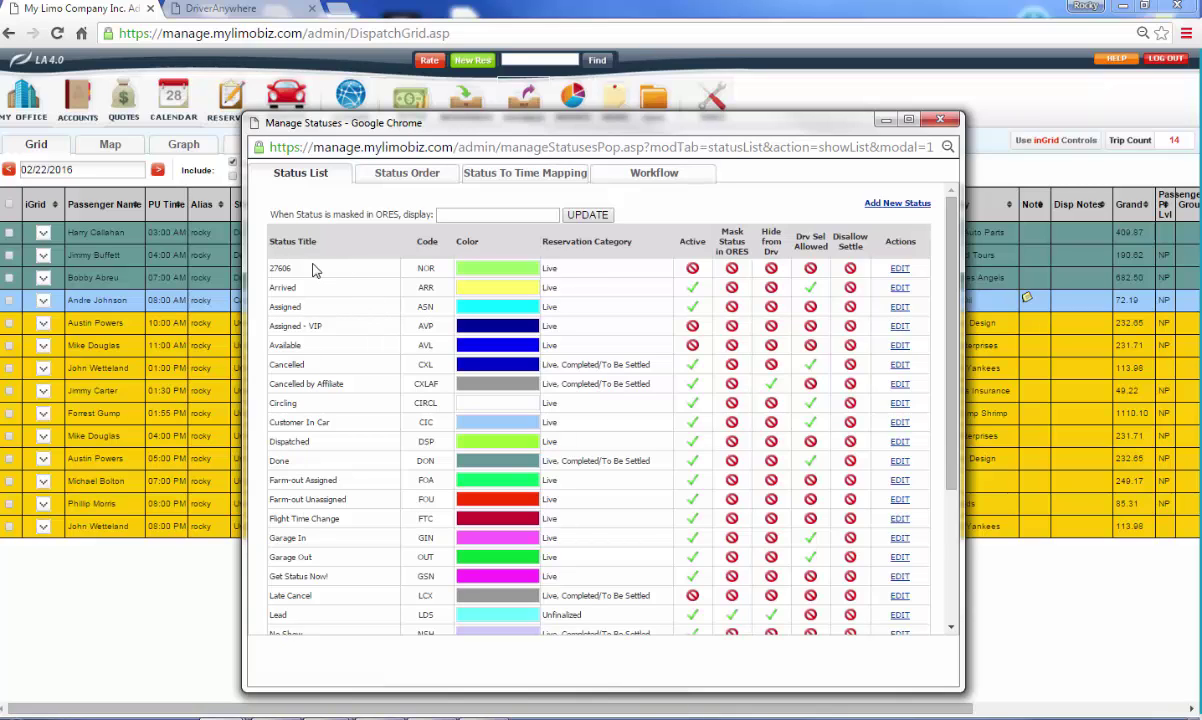
{"action": "left_click_drag", "start_coordinate": [951, 251], "coordinate": [953, 262]}
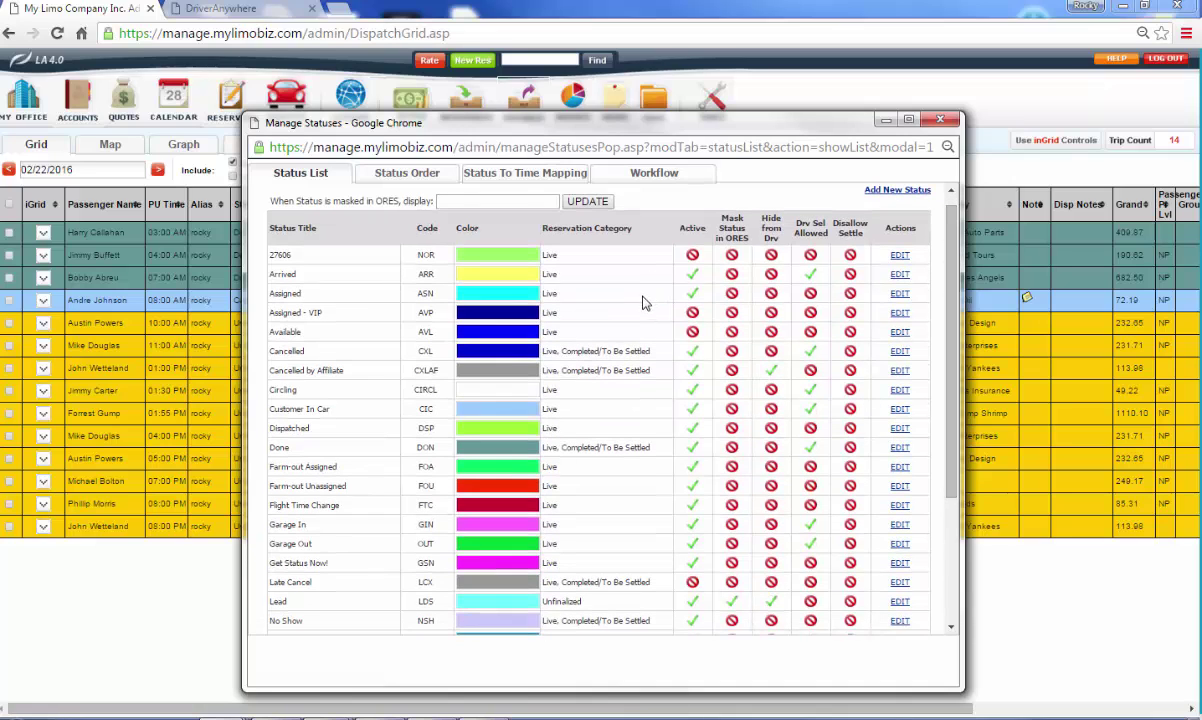
{"action": "left_click", "coordinate": [899, 276]}
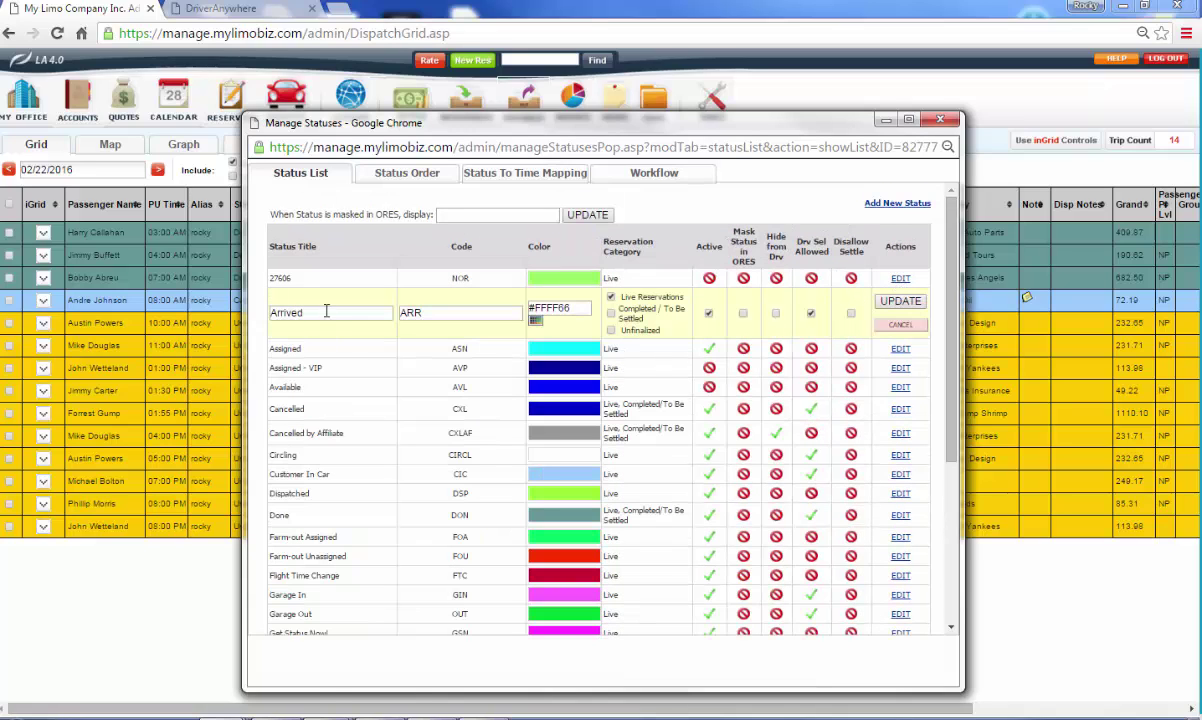
{"action": "double_click", "coordinate": [323, 313]}
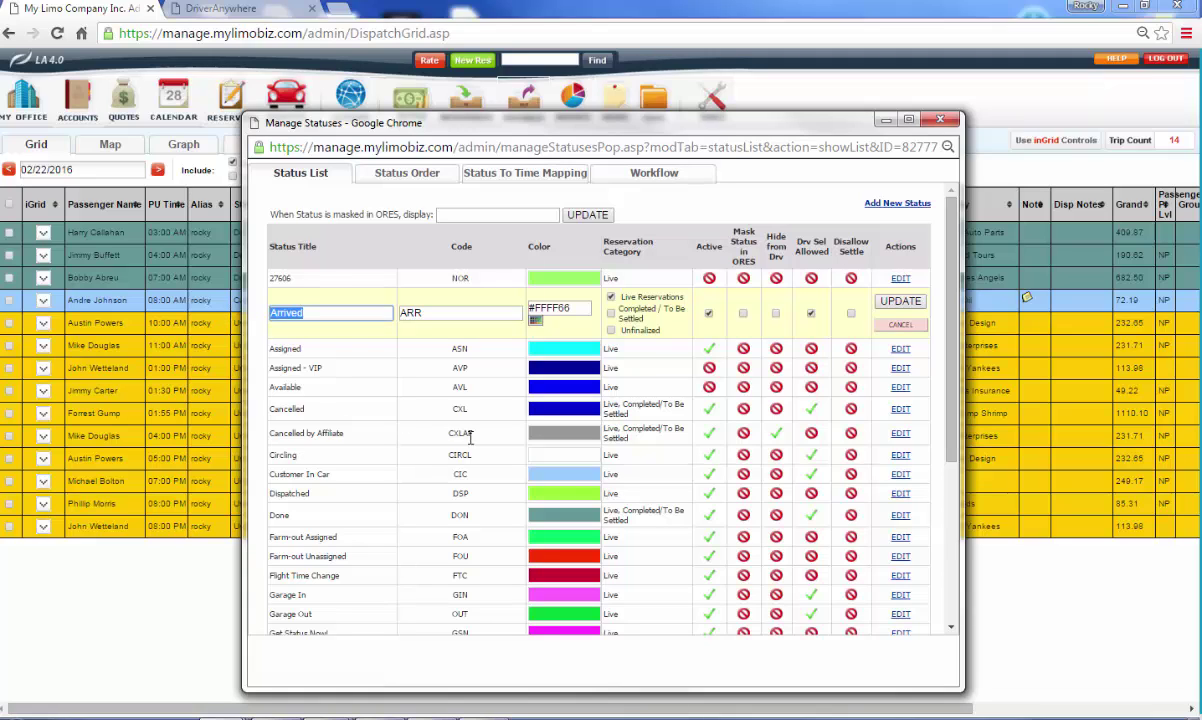
{"action": "type", "text": "customer on site"}
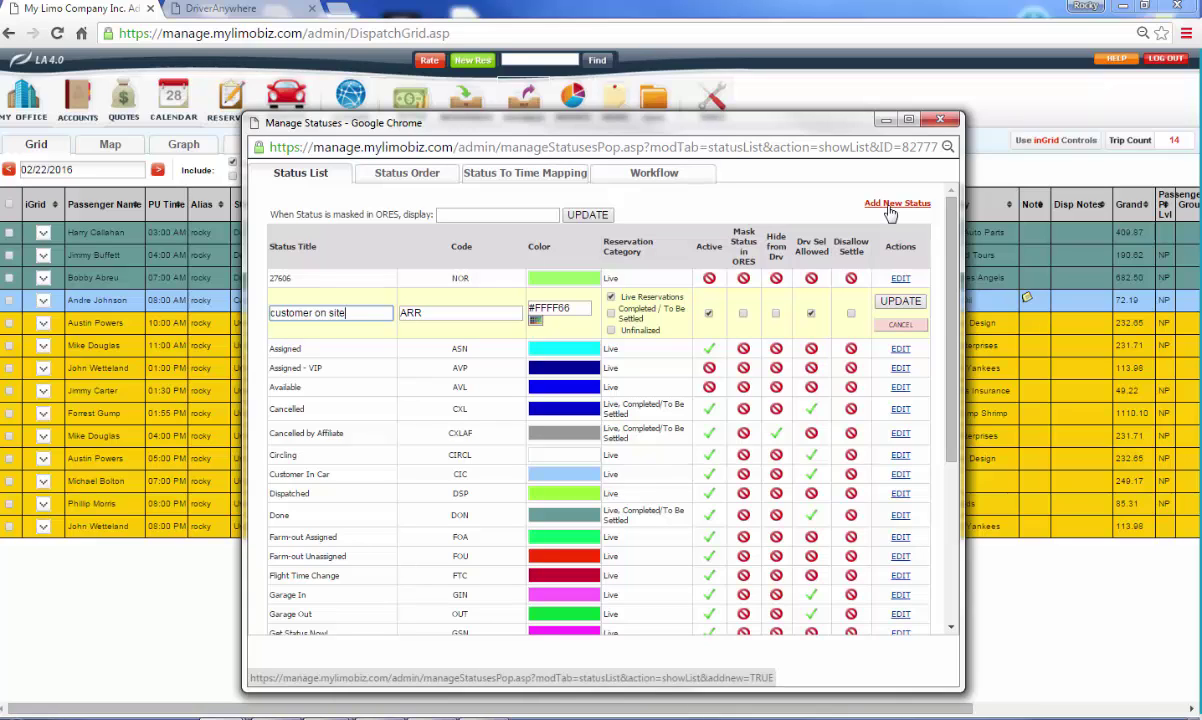
{"action": "left_click", "coordinate": [940, 120]}
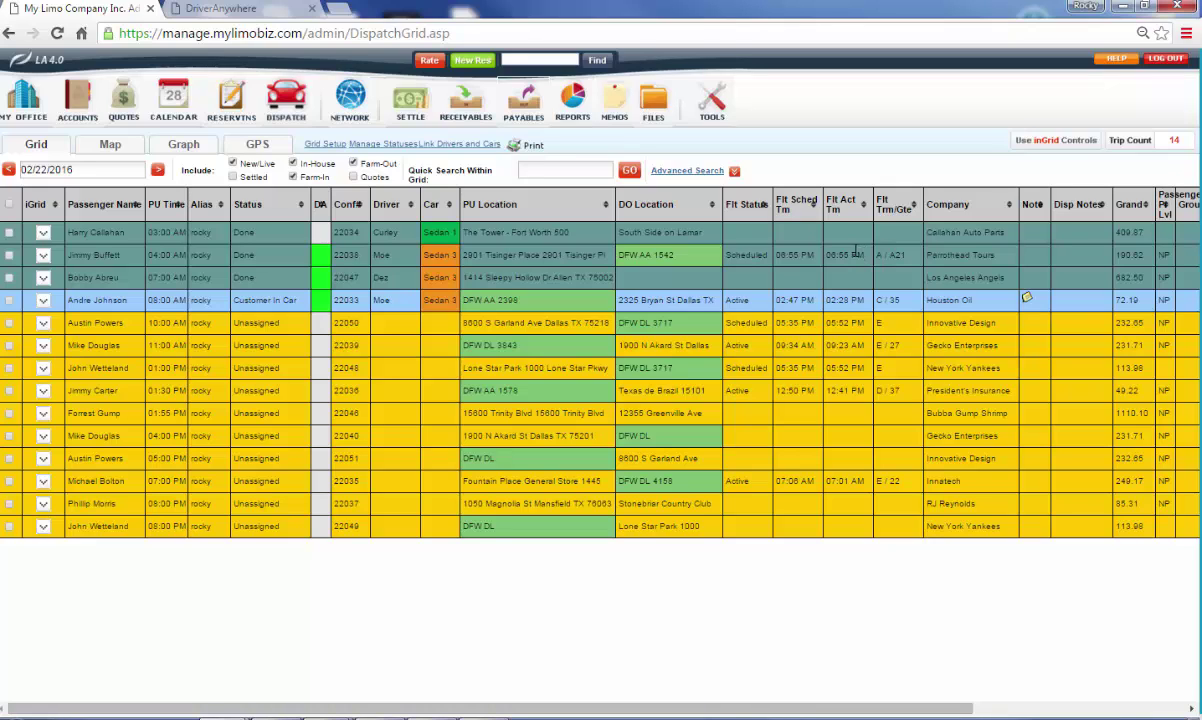
Start a new standard reservation and look through its billing, pick-up, routing and notes sections.
{"action": "left_click", "coordinate": [470, 62]}
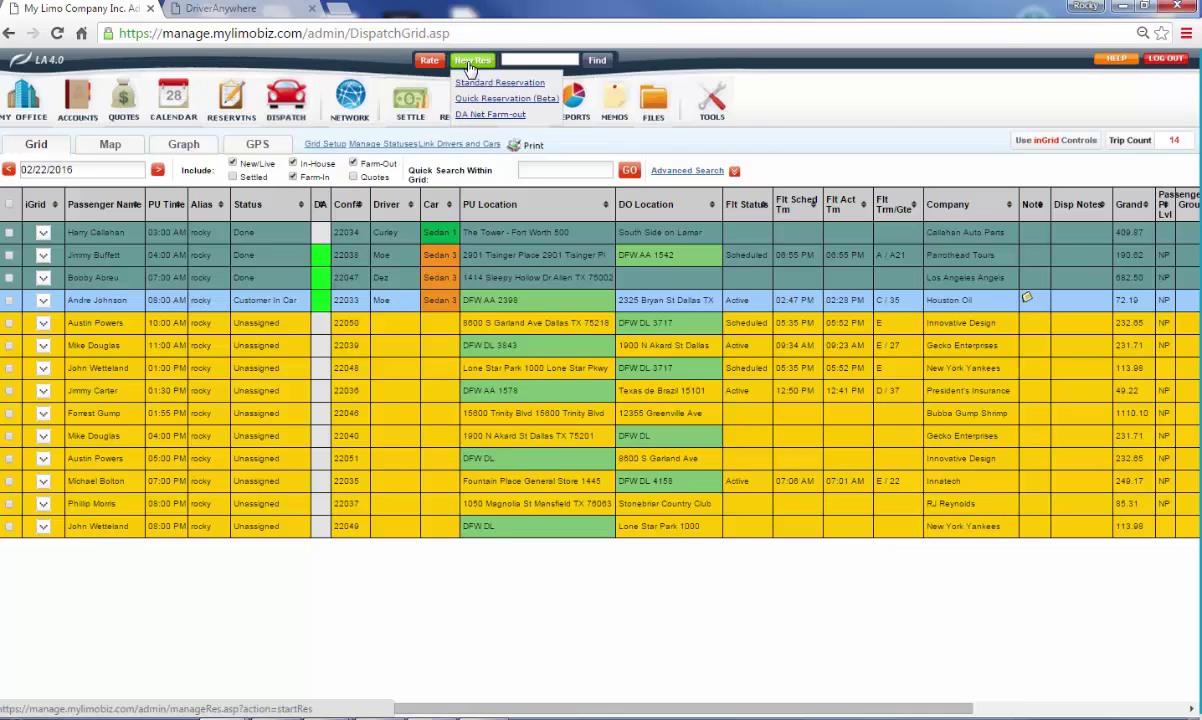
{"action": "left_click", "coordinate": [463, 84]}
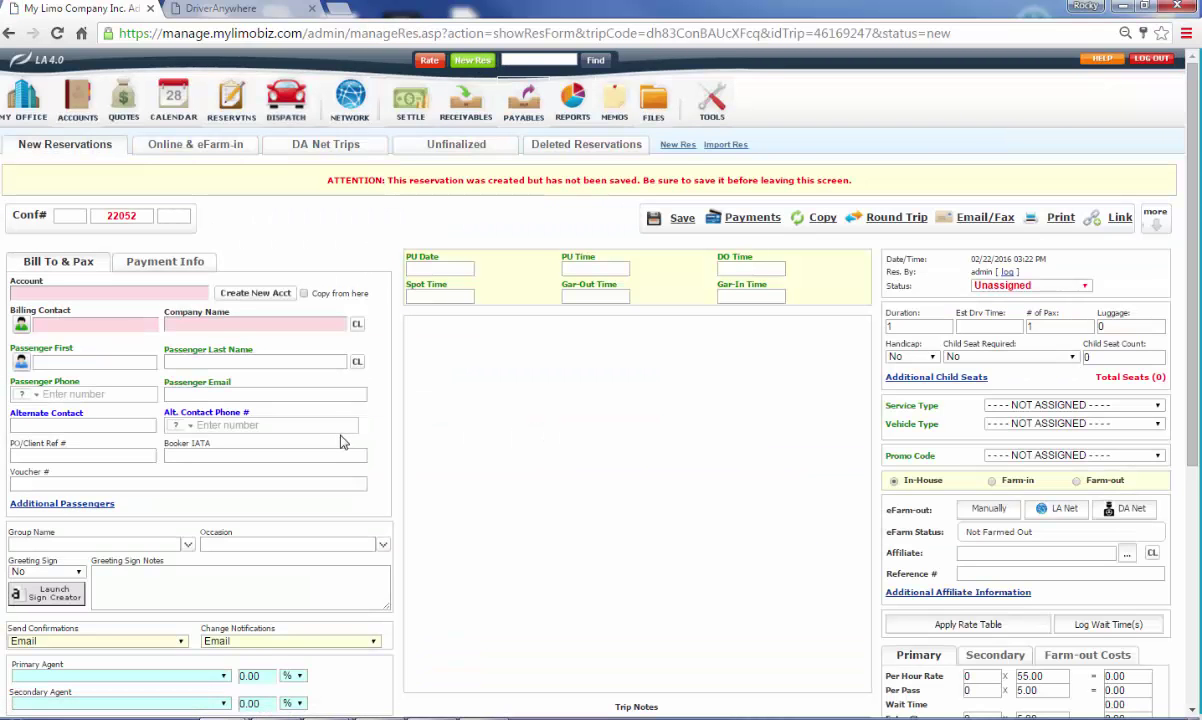
{"action": "scroll", "coordinate": [340, 441], "scroll_direction": "down", "scroll_amount": 2}
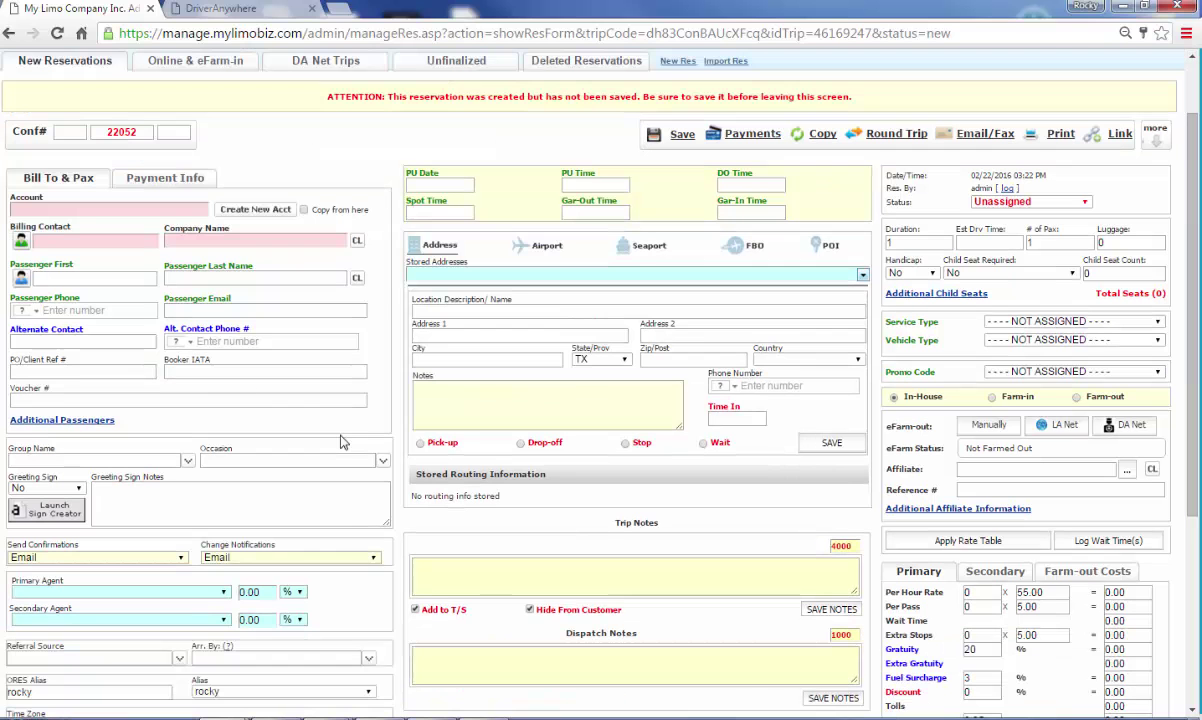
{"action": "scroll", "coordinate": [340, 441], "scroll_direction": "up", "scroll_amount": 2}
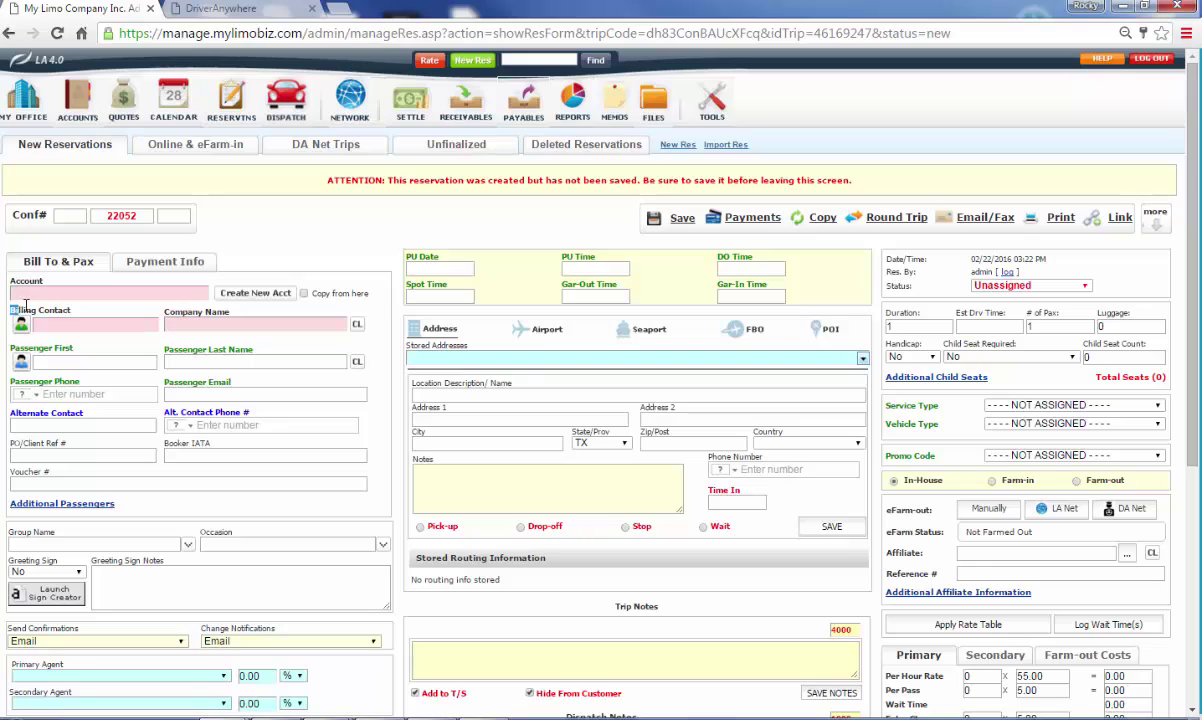
{"action": "left_click_drag", "start_coordinate": [29, 307], "coordinate": [70, 305]}
{"action": "left_click_drag", "start_coordinate": [407, 262], "coordinate": [431, 259]}
{"action": "left_click_drag", "start_coordinate": [563, 258], "coordinate": [580, 262]}
{"action": "scroll", "coordinate": [480, 366], "scroll_direction": "down", "scroll_amount": 3}
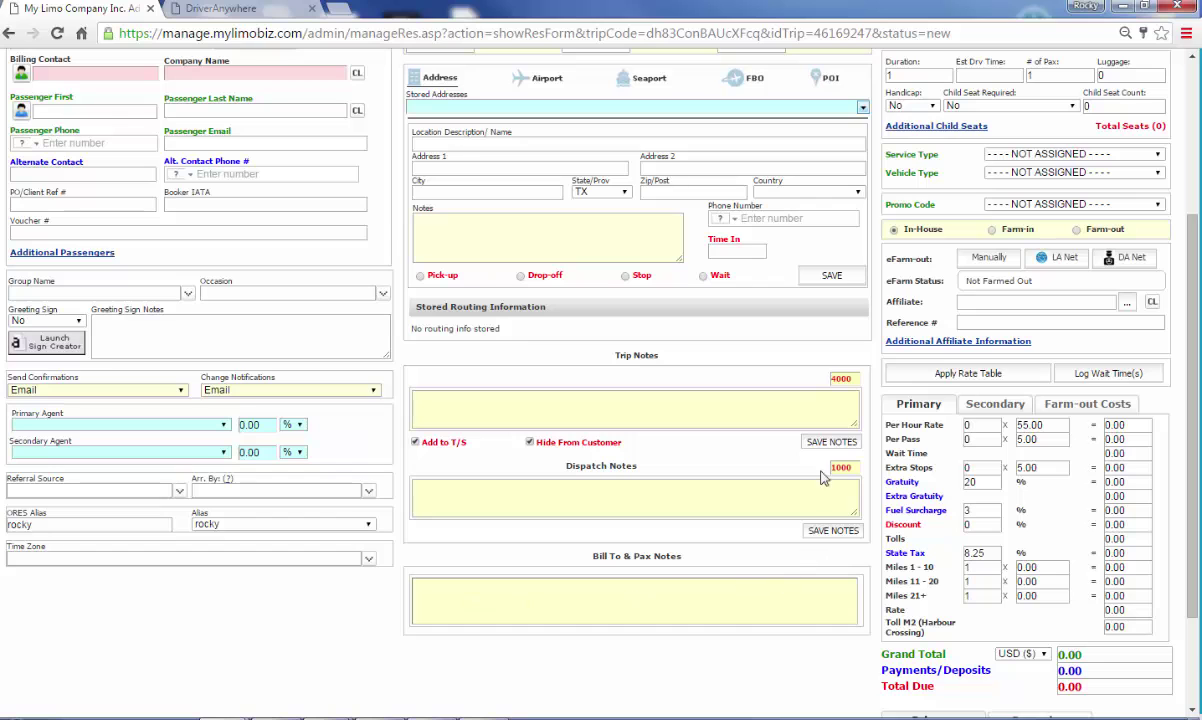
{"action": "scroll", "coordinate": [680, 235], "scroll_direction": "up", "scroll_amount": 2}
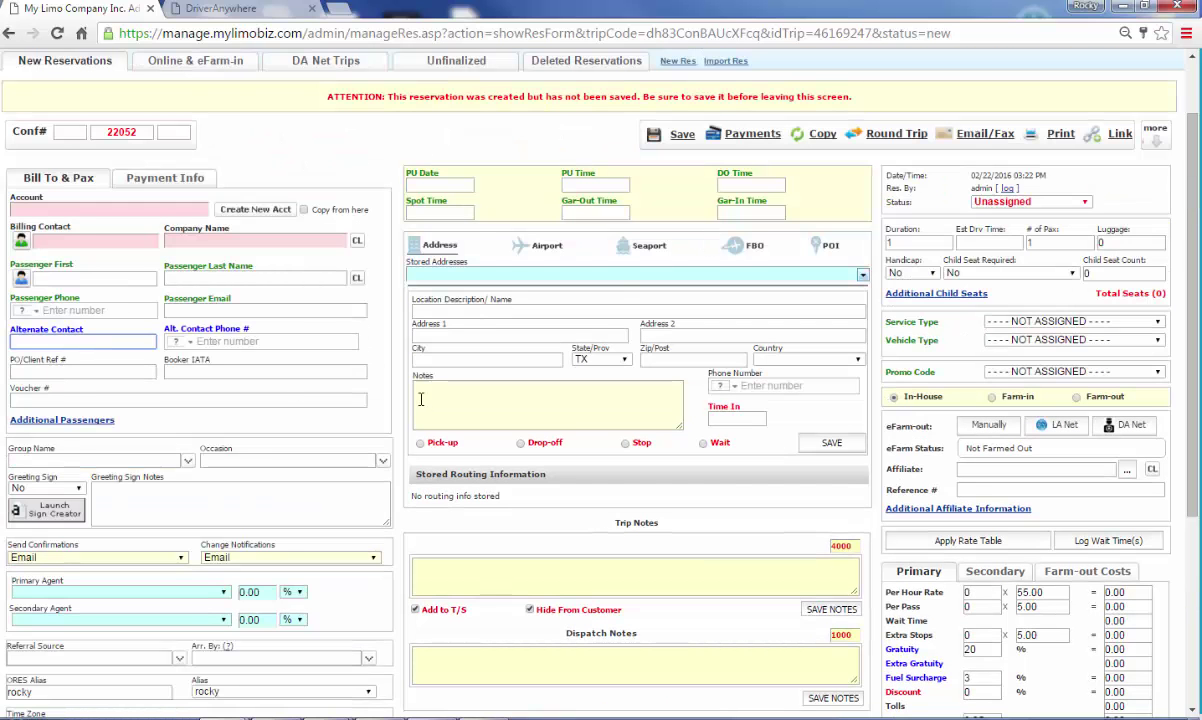
Look up the passenger by first name and select the match belonging to the New York Yankees Baseball Club.
{"action": "left_click", "coordinate": [89, 312]}
{"action": "left_click", "coordinate": [92, 280]}
{"action": "type", "text": "alex"}
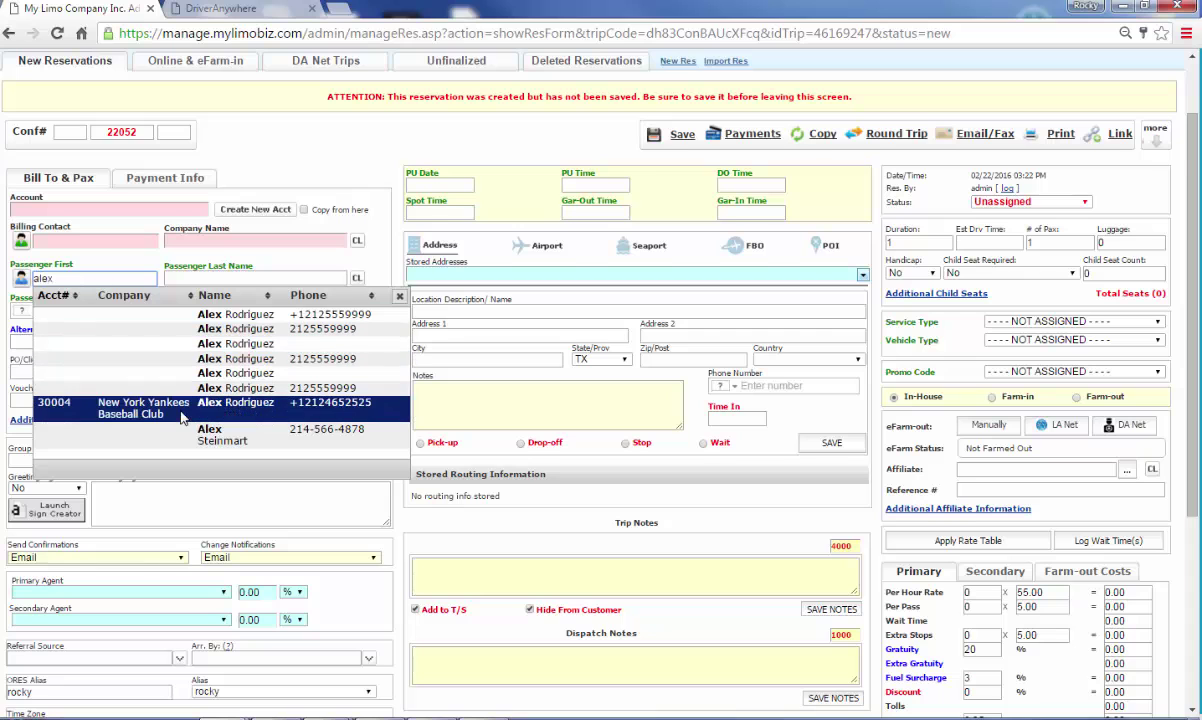
{"action": "scroll", "coordinate": [175, 392], "scroll_direction": "down", "scroll_amount": 1}
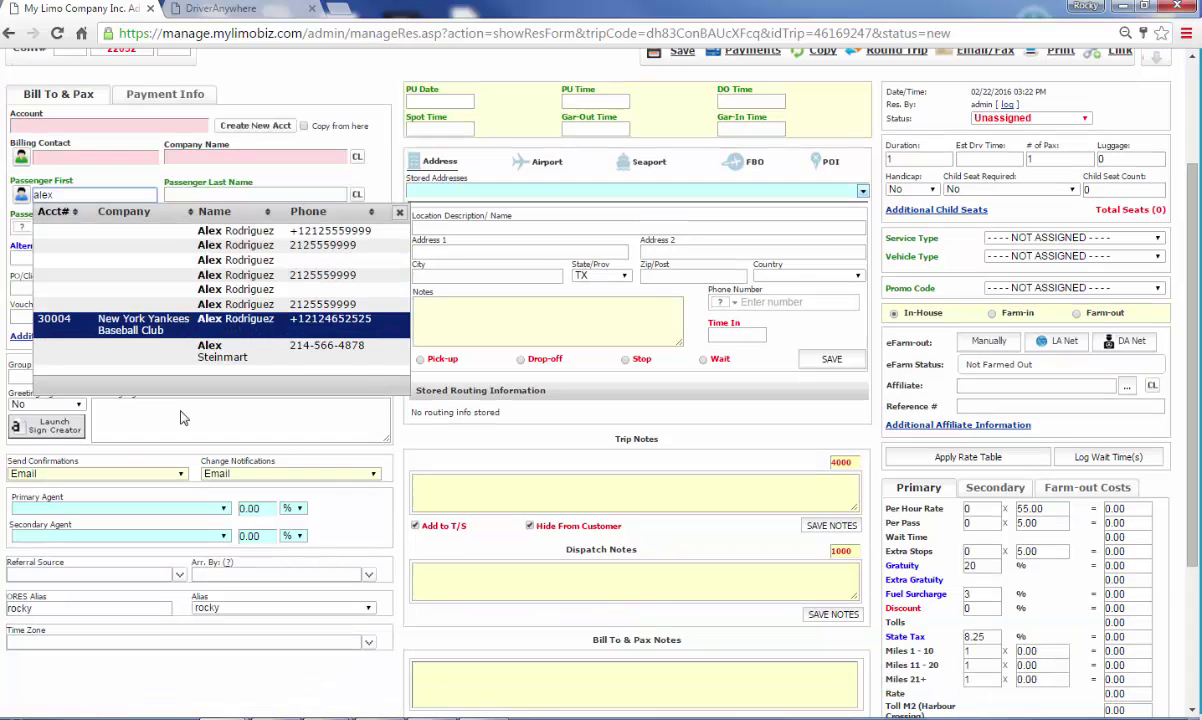
{"action": "left_click", "coordinate": [205, 324]}
{"action": "scroll", "coordinate": [298, 315], "scroll_direction": "up", "scroll_amount": 1}
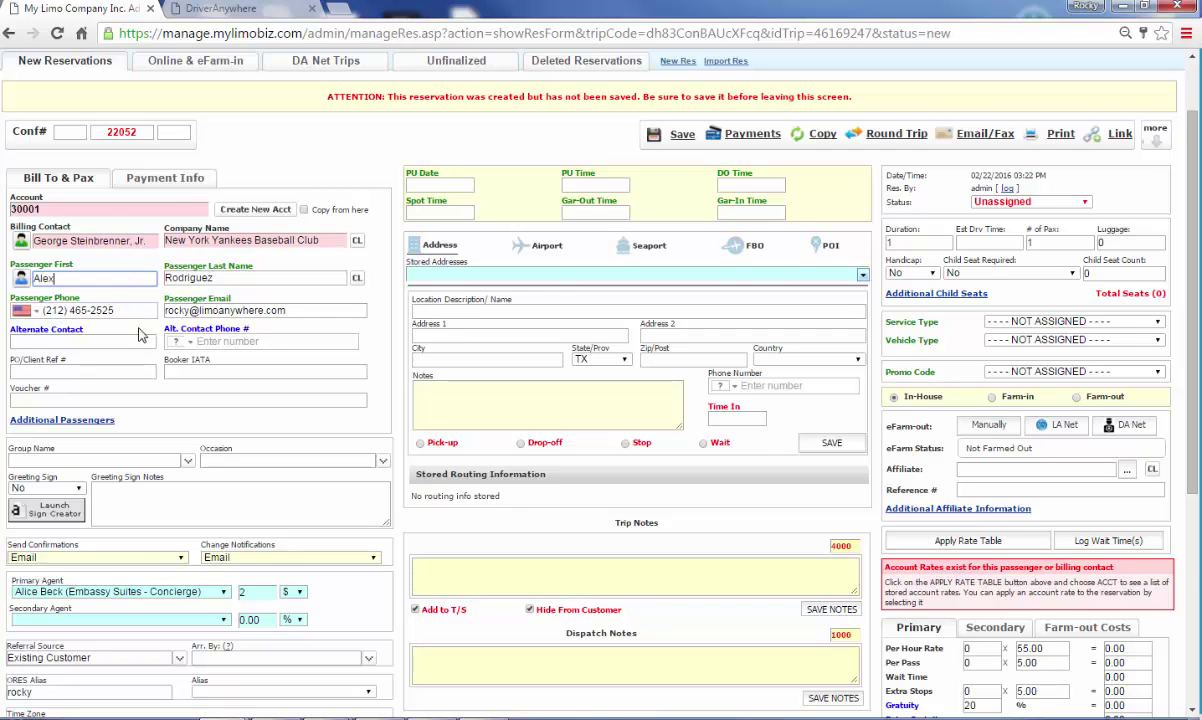
Set the reservation's pick-up date to 02/22/2016 and its pick-up time to 04:00 PM.
{"action": "scroll", "coordinate": [148, 315], "scroll_direction": "up", "scroll_amount": 1}
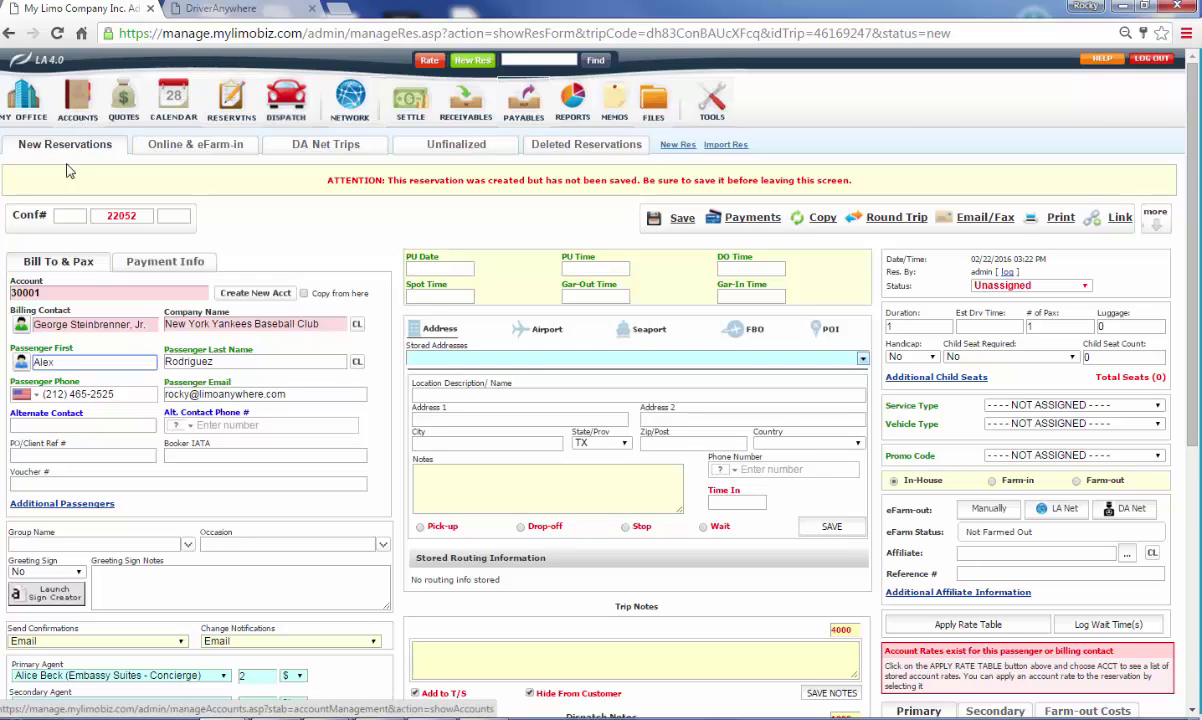
{"action": "left_click", "coordinate": [430, 268]}
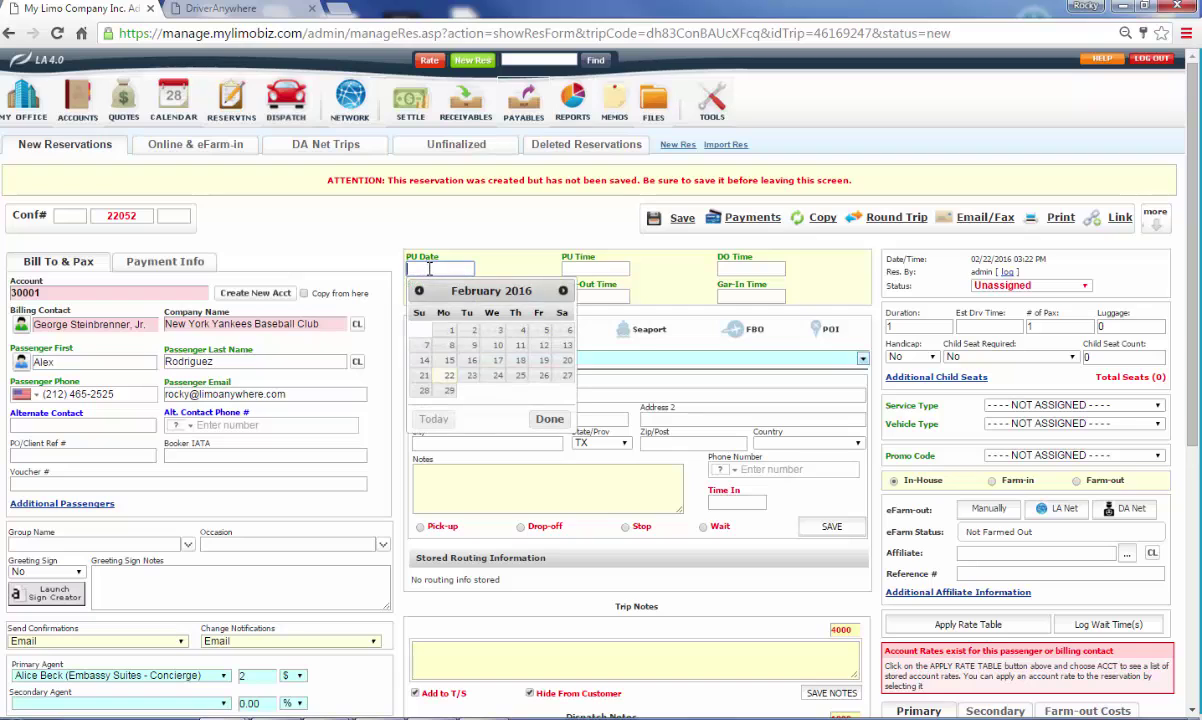
{"action": "left_click", "coordinate": [418, 337]}
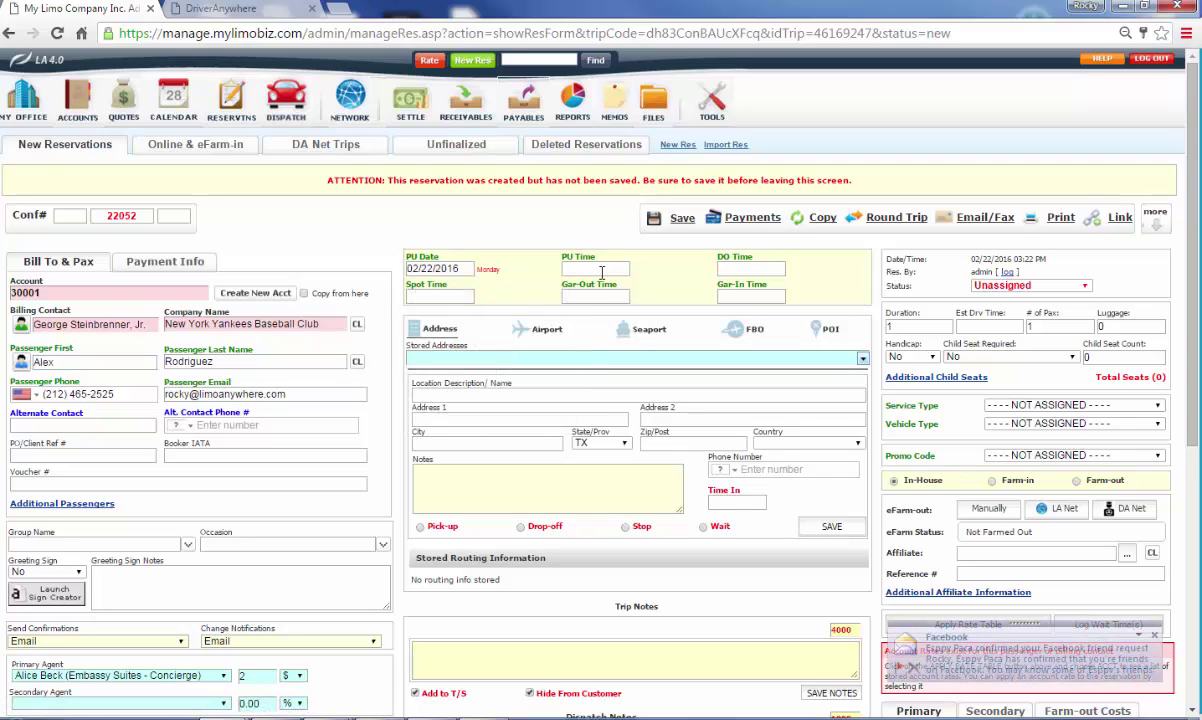
{"action": "left_click", "coordinate": [600, 270]}
{"action": "key", "text": "Tab"}
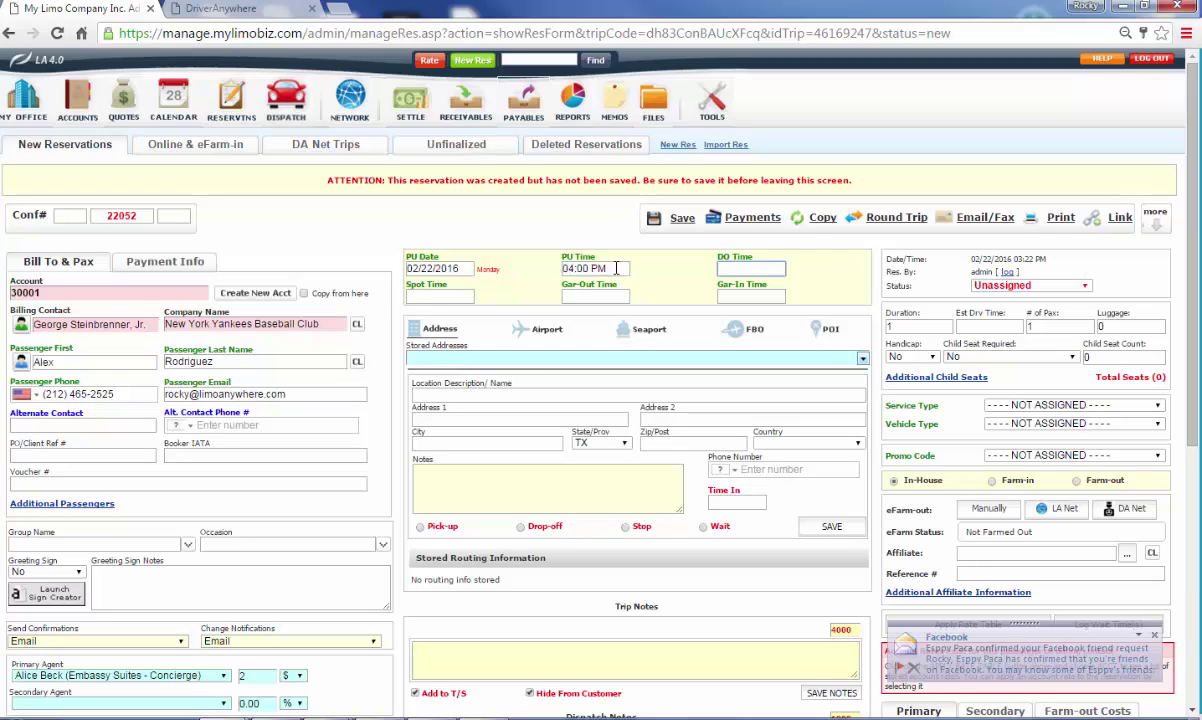
Set the reservation's drop-off time to 05:00 PM.
{"action": "type", "text": "1"}
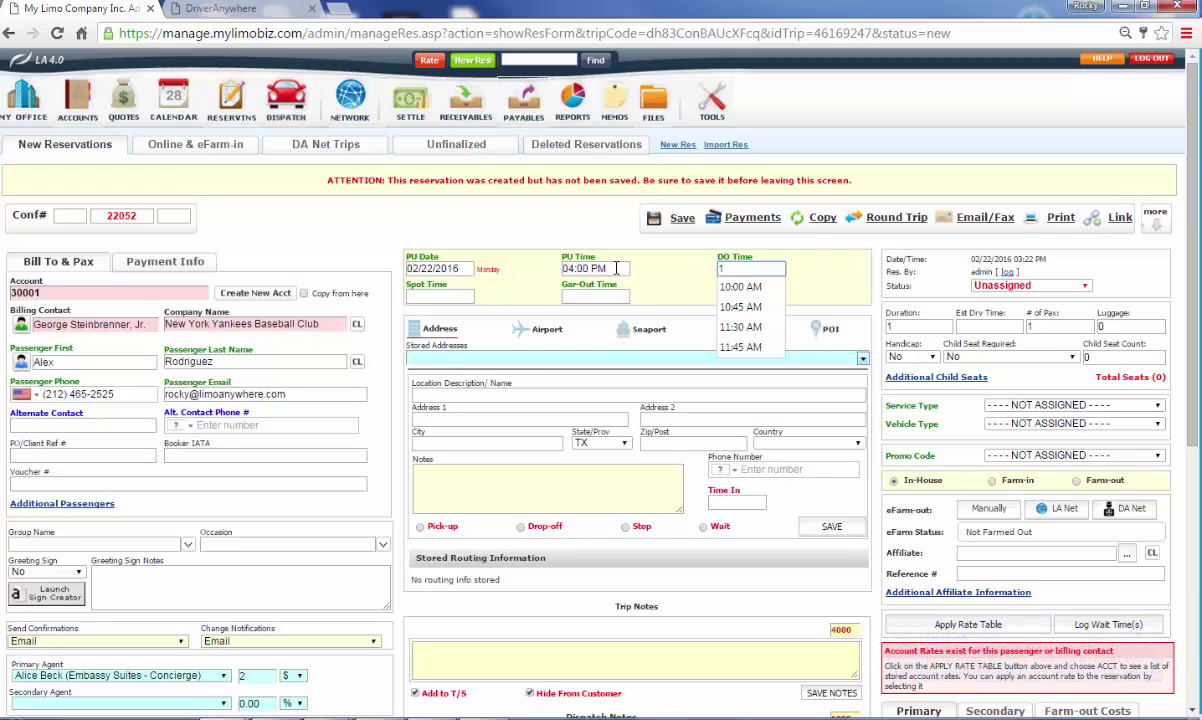
{"action": "type", "text": "6"}
{"action": "left_click", "coordinate": [663, 271]}
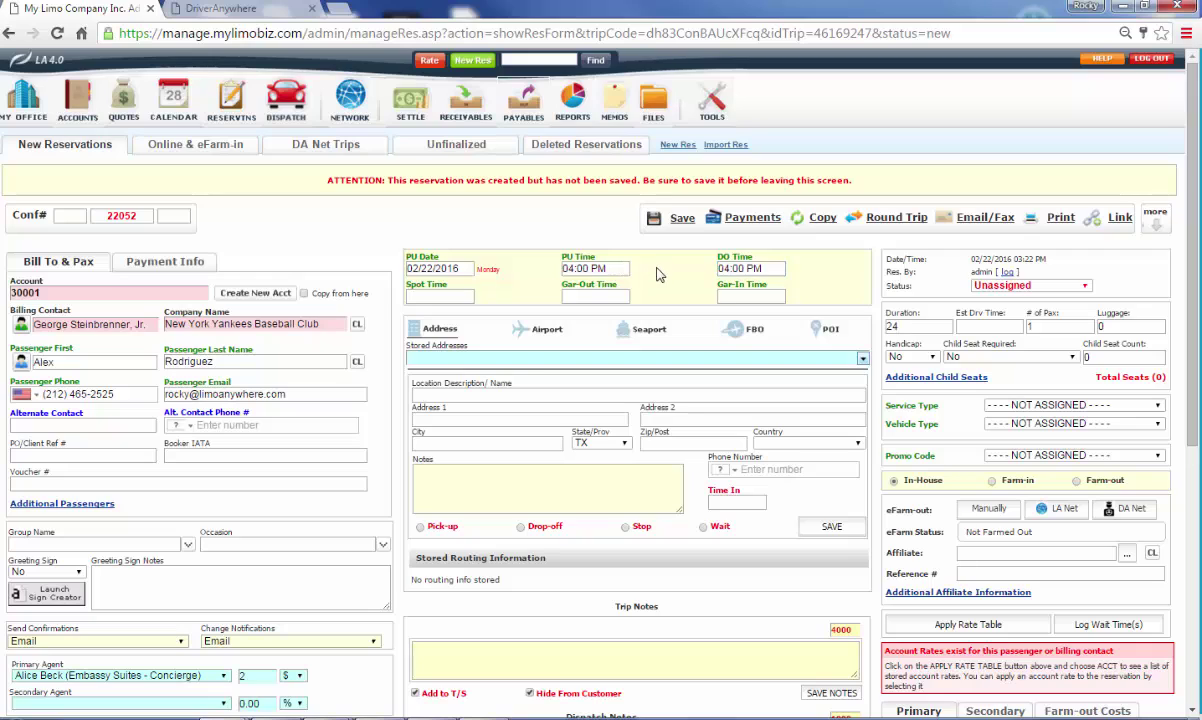
{"action": "left_click", "coordinate": [776, 266]}
{"action": "type", "text": "17"}
{"action": "left_click", "coordinate": [690, 274]}
Choose Dallas/Fort Worth International Airport as the routing airport and American Airlines - AA as the airline.
{"action": "scroll", "coordinate": [621, 300], "scroll_direction": "down", "scroll_amount": 1}
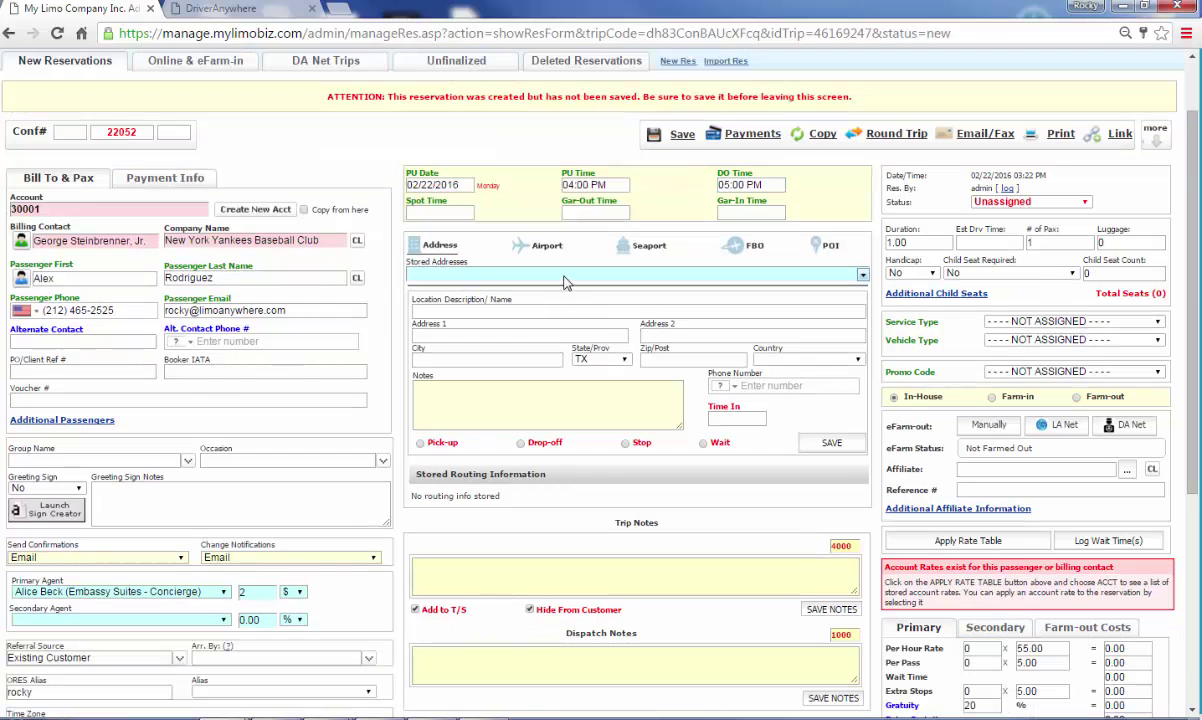
{"action": "left_click", "coordinate": [545, 246]}
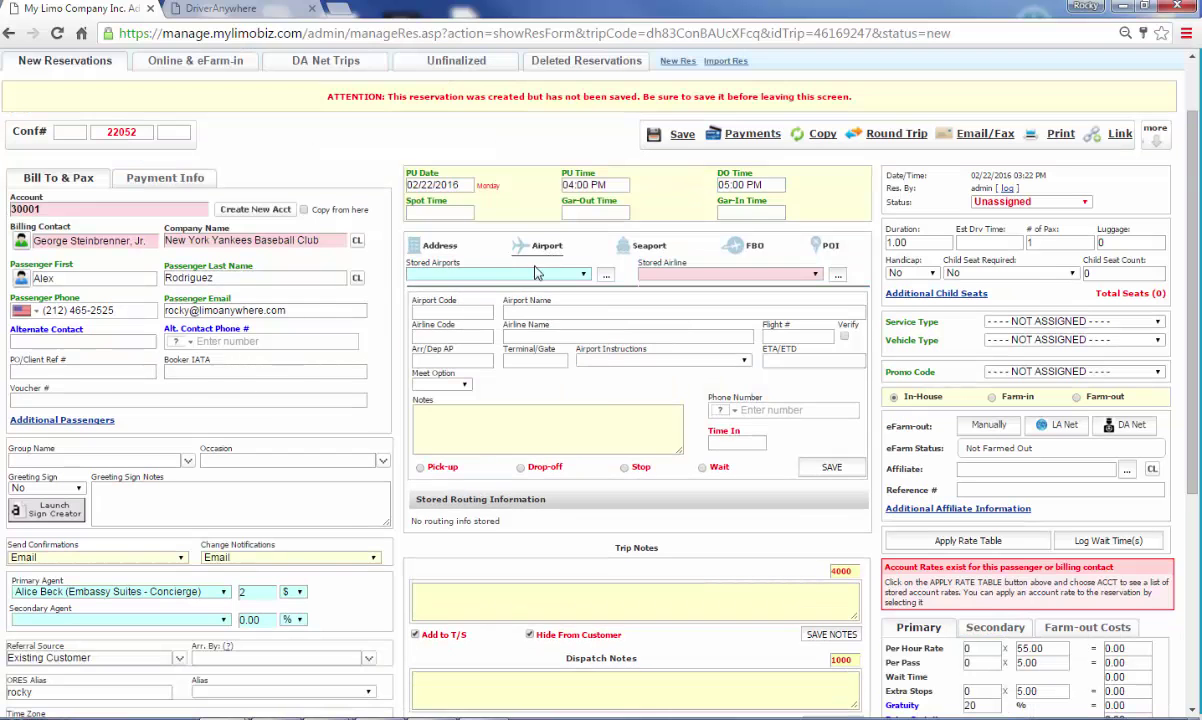
{"action": "left_click", "coordinate": [535, 275]}
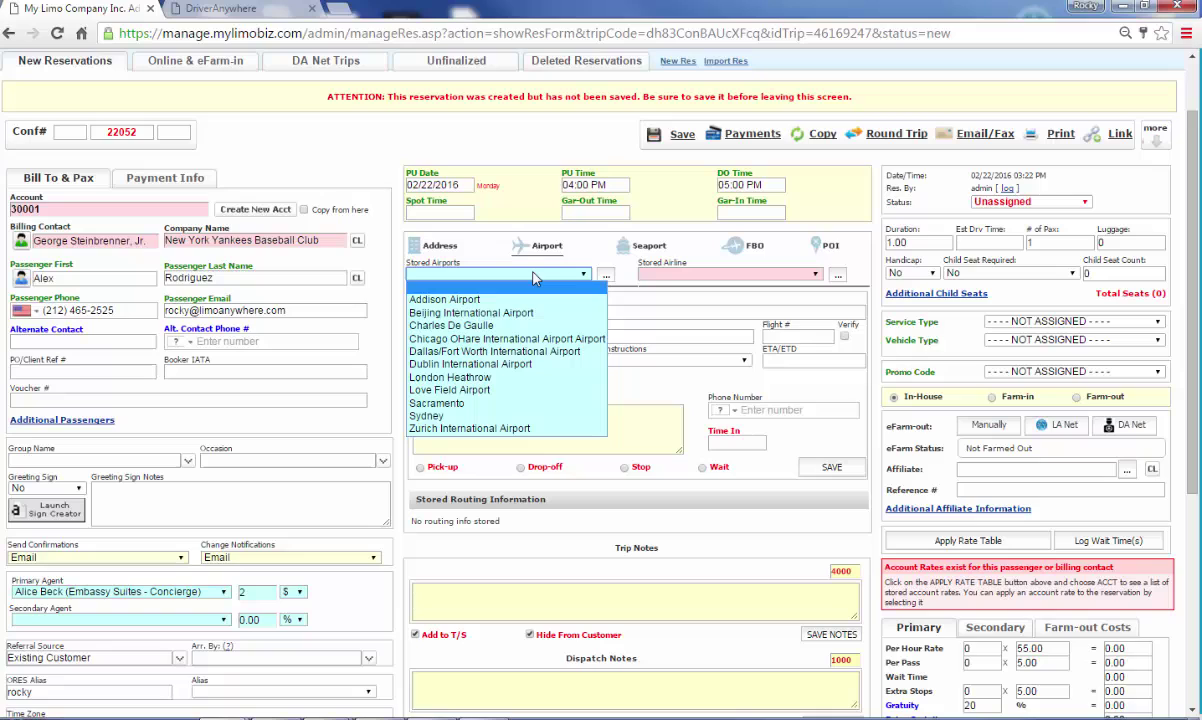
{"action": "left_click", "coordinate": [517, 352]}
{"action": "left_click", "coordinate": [645, 273]}
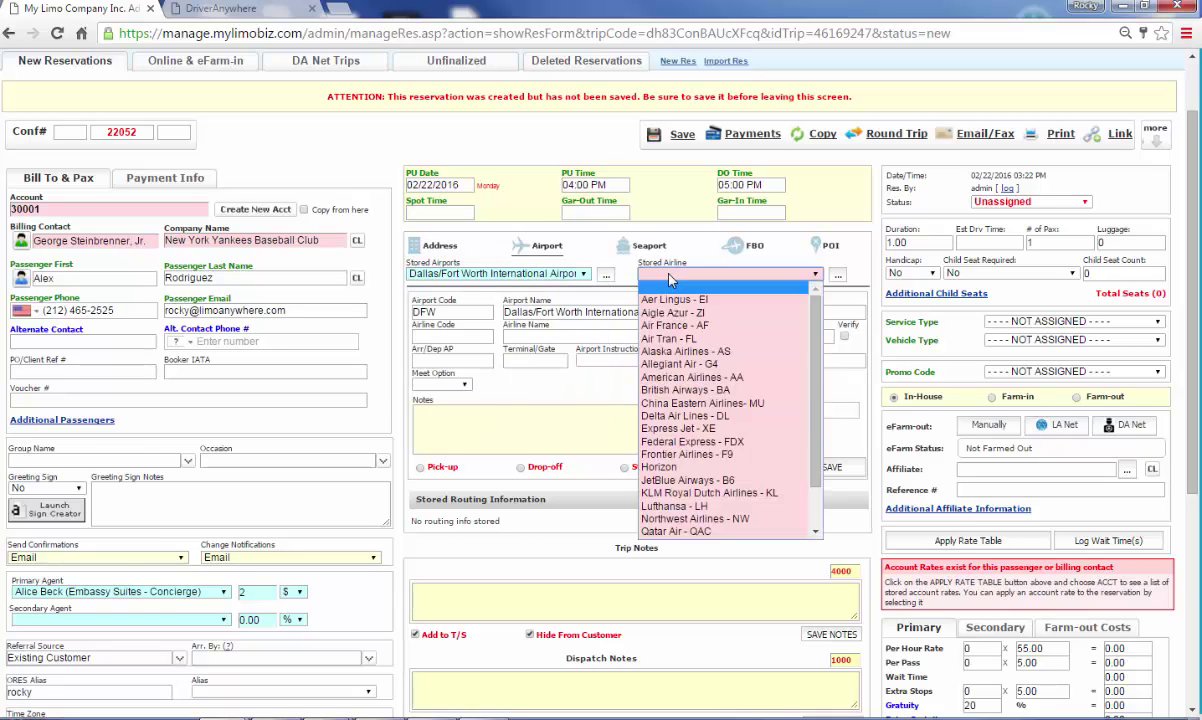
{"action": "left_click", "coordinate": [690, 377]}
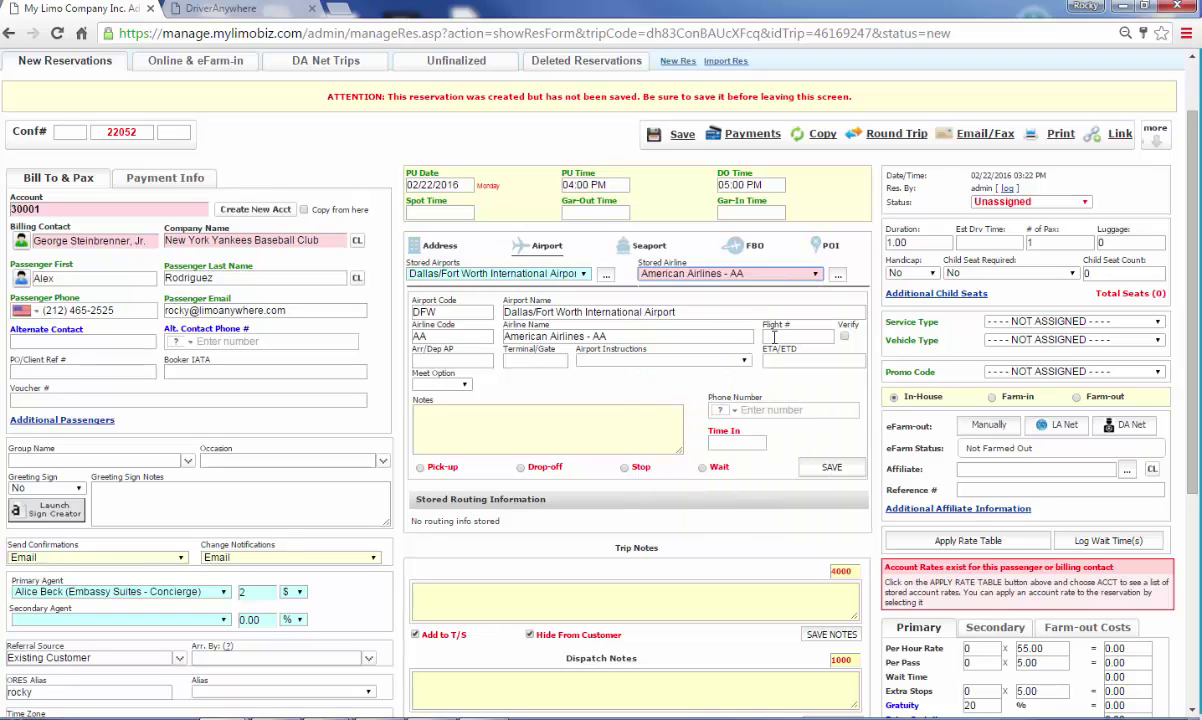
Enter 1 as the flight number and look through the verified American Airlines flights arriving at Dallas/Fort Worth.
{"action": "left_click", "coordinate": [785, 338]}
{"action": "type", "text": "1"}
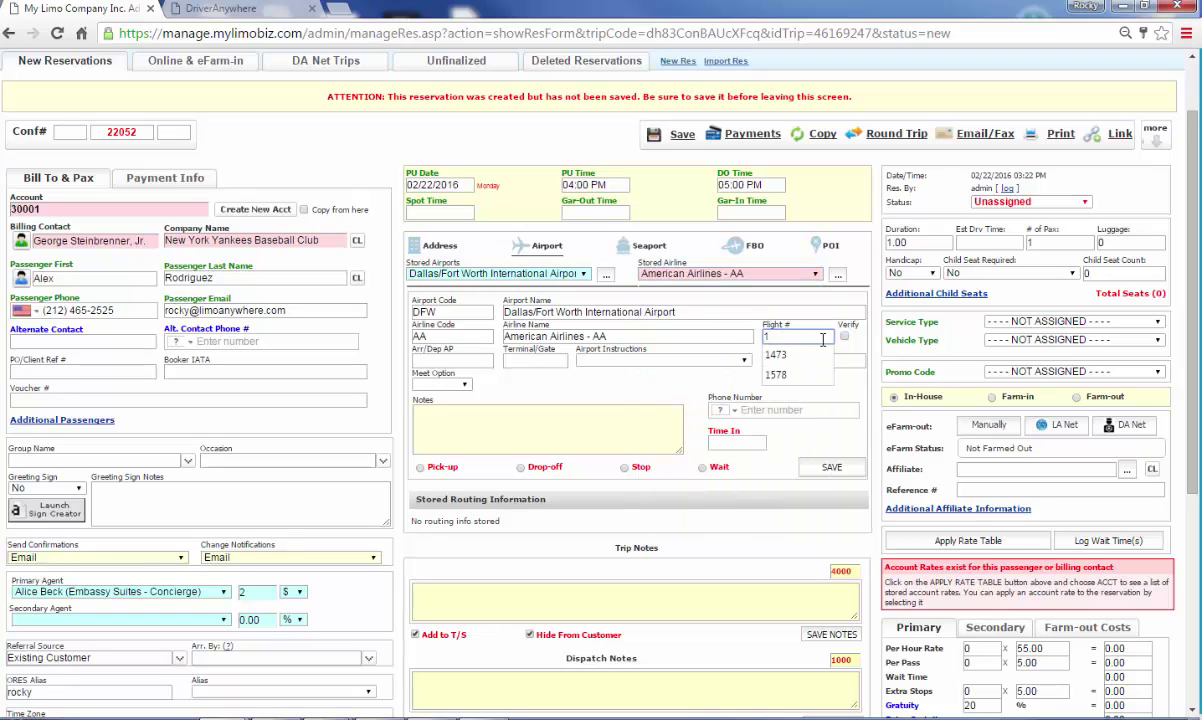
{"action": "left_click", "coordinate": [845, 338]}
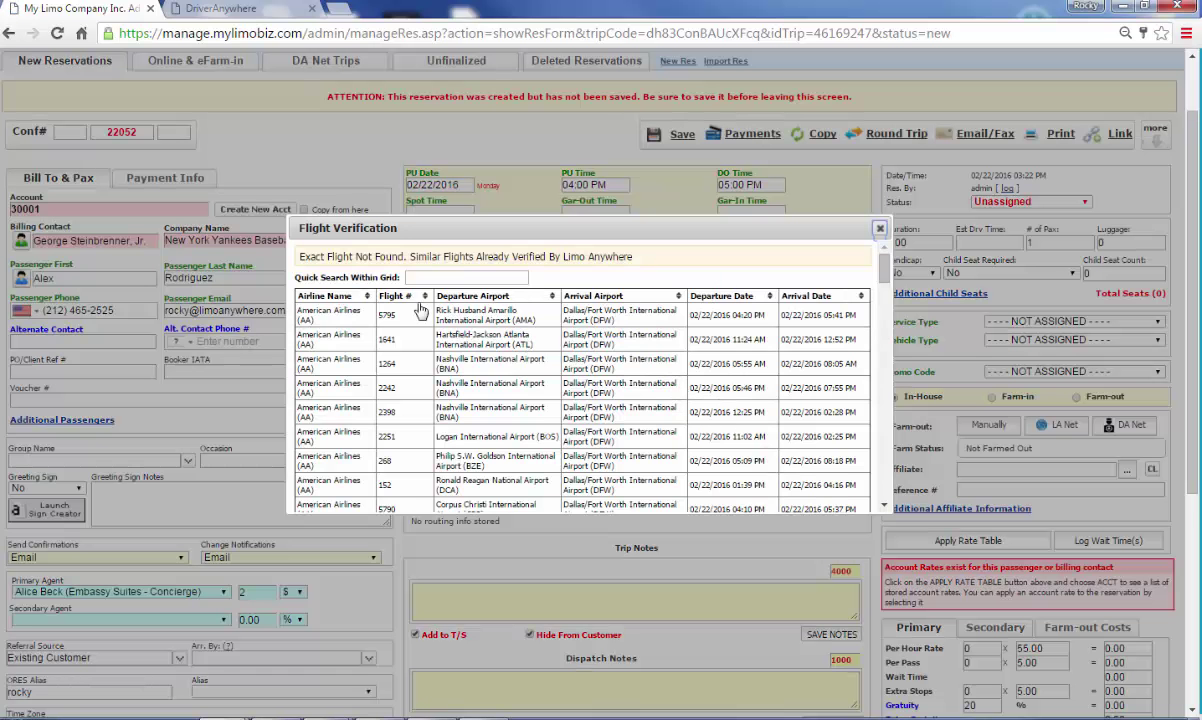
{"action": "left_click_drag", "start_coordinate": [304, 257], "coordinate": [400, 256]}
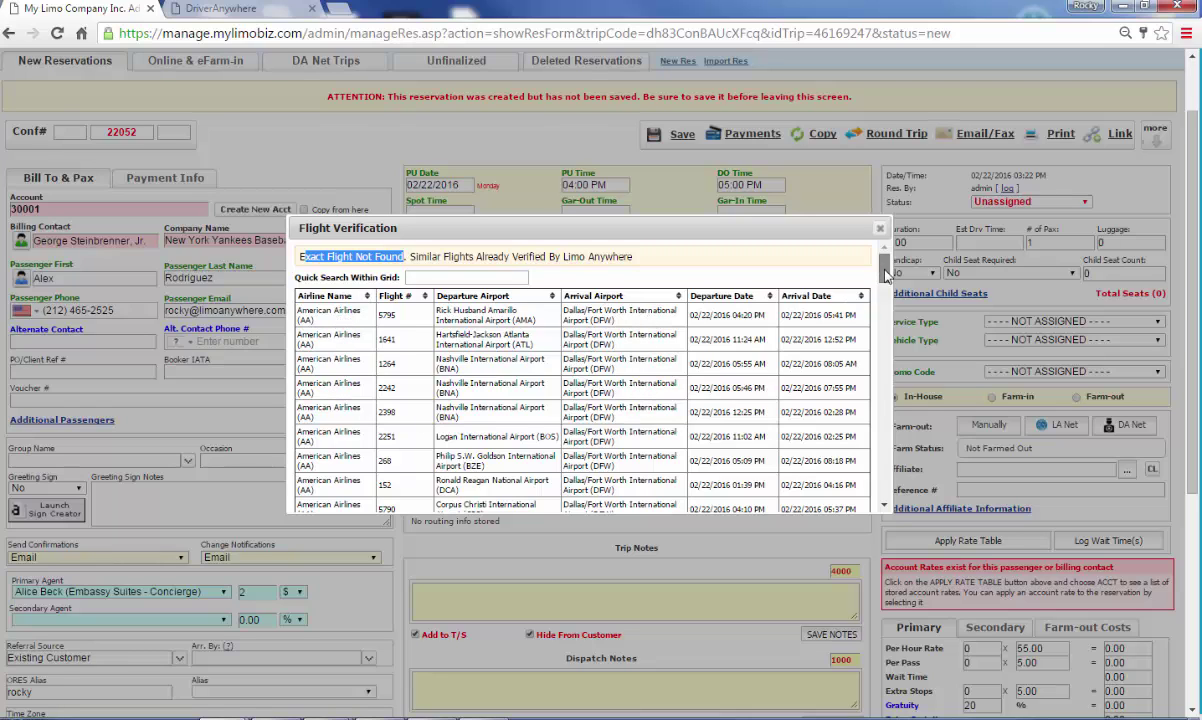
{"action": "left_click_drag", "start_coordinate": [884, 262], "coordinate": [893, 343]}
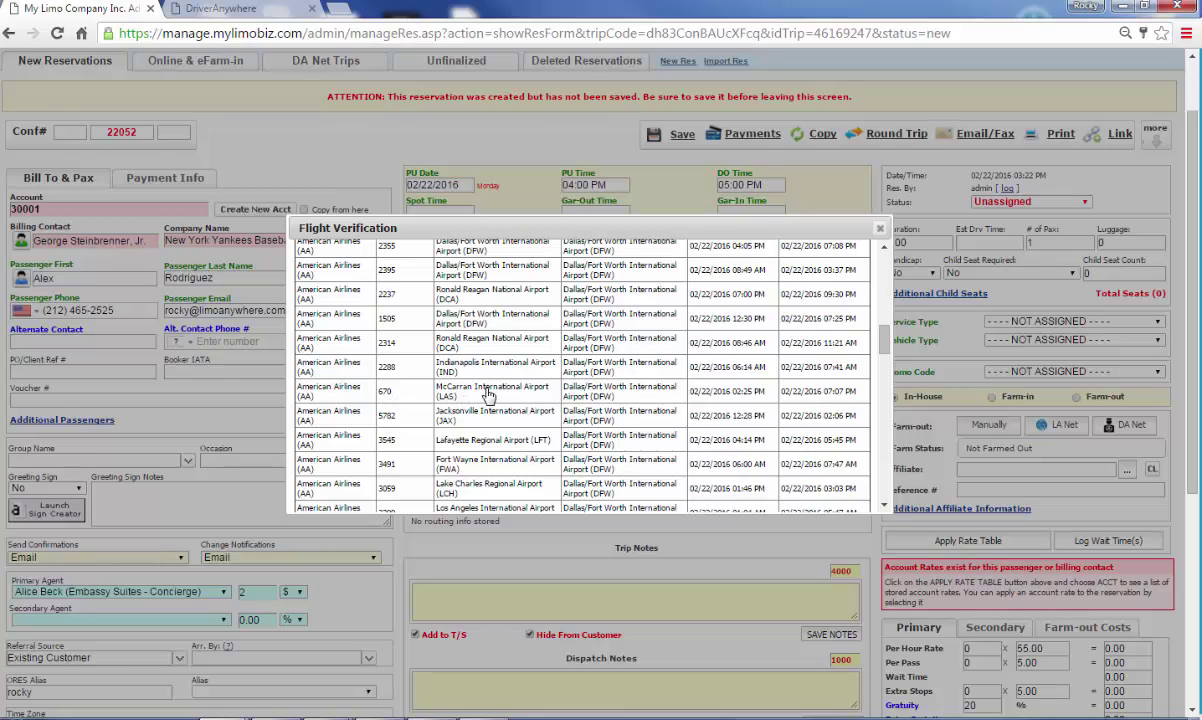
Choose American Airlines flight 670 from McCarran International Airport (LAS) and save it as the pick-up routing.
{"action": "left_click", "coordinate": [398, 399]}
{"action": "left_click", "coordinate": [831, 467]}
{"action": "scroll", "coordinate": [540, 410], "scroll_direction": "down", "scroll_amount": 1}
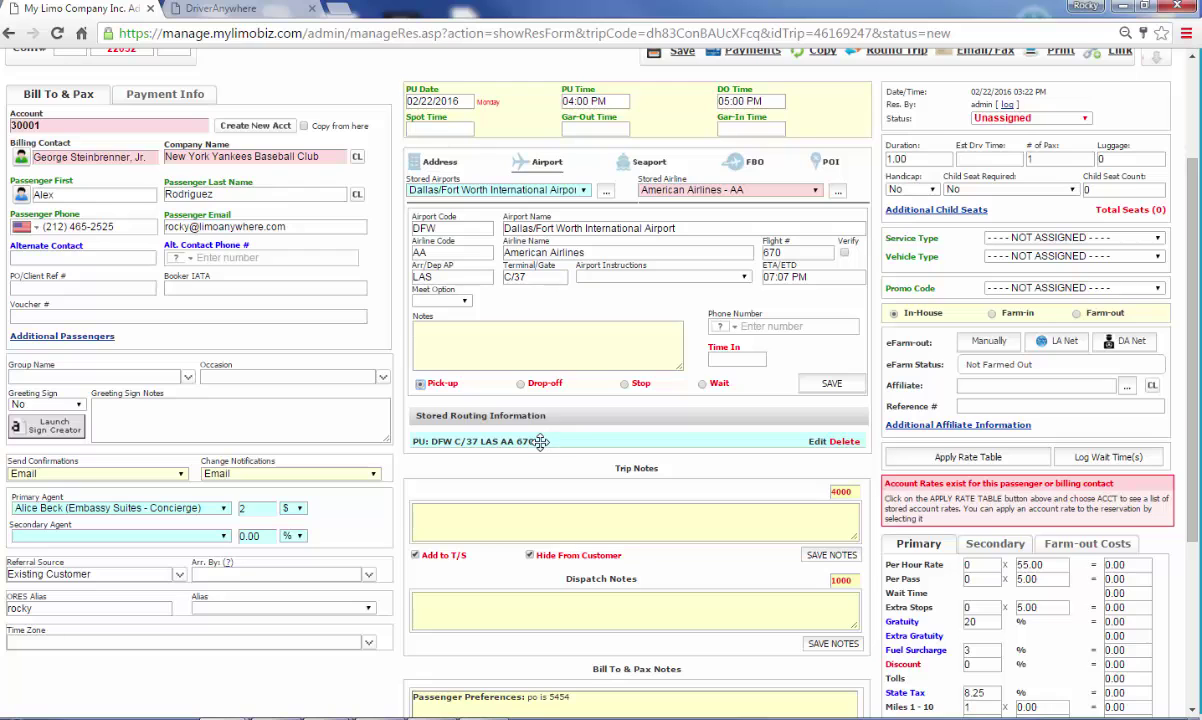
{"action": "scroll", "coordinate": [533, 413], "scroll_direction": "up", "scroll_amount": 1}
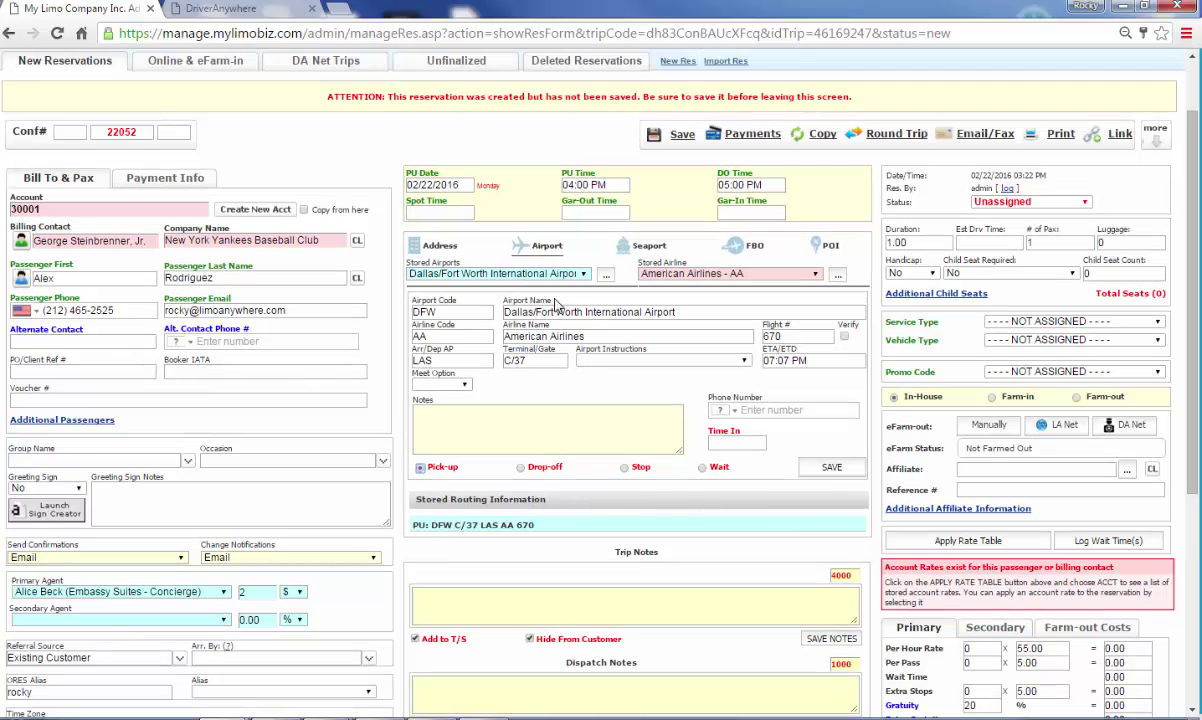
Add a drop-off by entering its street address with city dallas, and accept the suggested match in Coppell, TX.
{"action": "left_click", "coordinate": [431, 251]}
{"action": "left_click", "coordinate": [471, 336]}
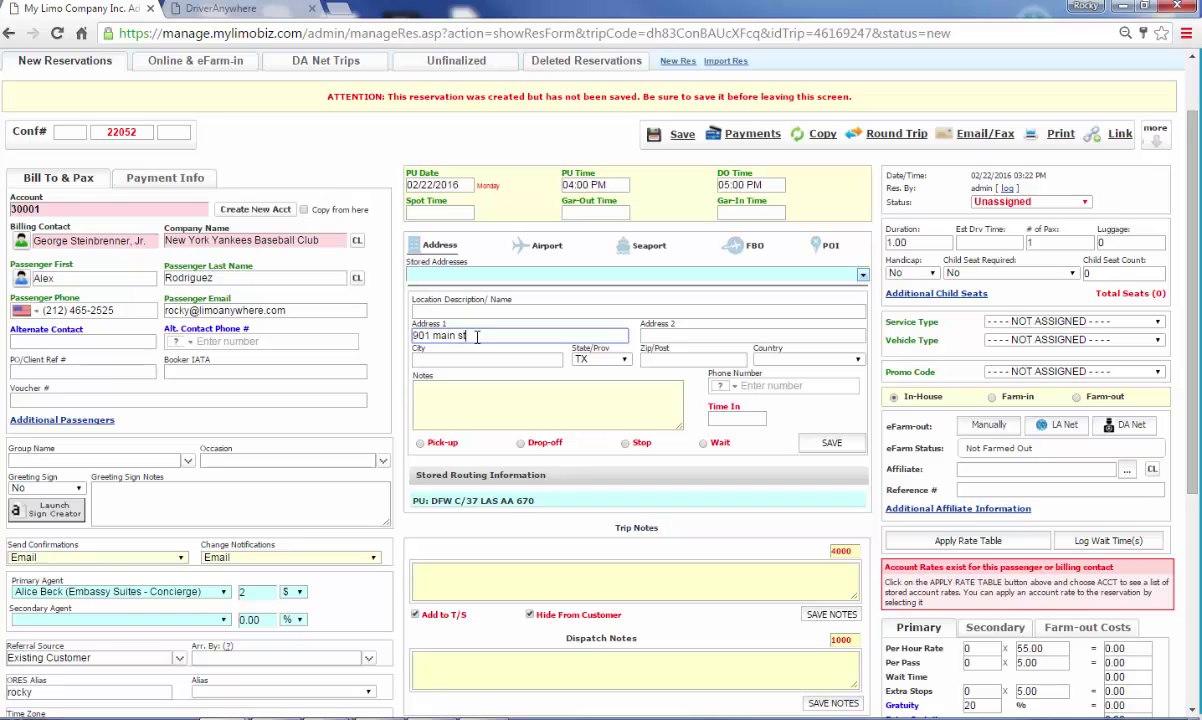
{"action": "left_click", "coordinate": [497, 362]}
{"action": "type", "text": "dallas"}
{"action": "left_click", "coordinate": [608, 376]}
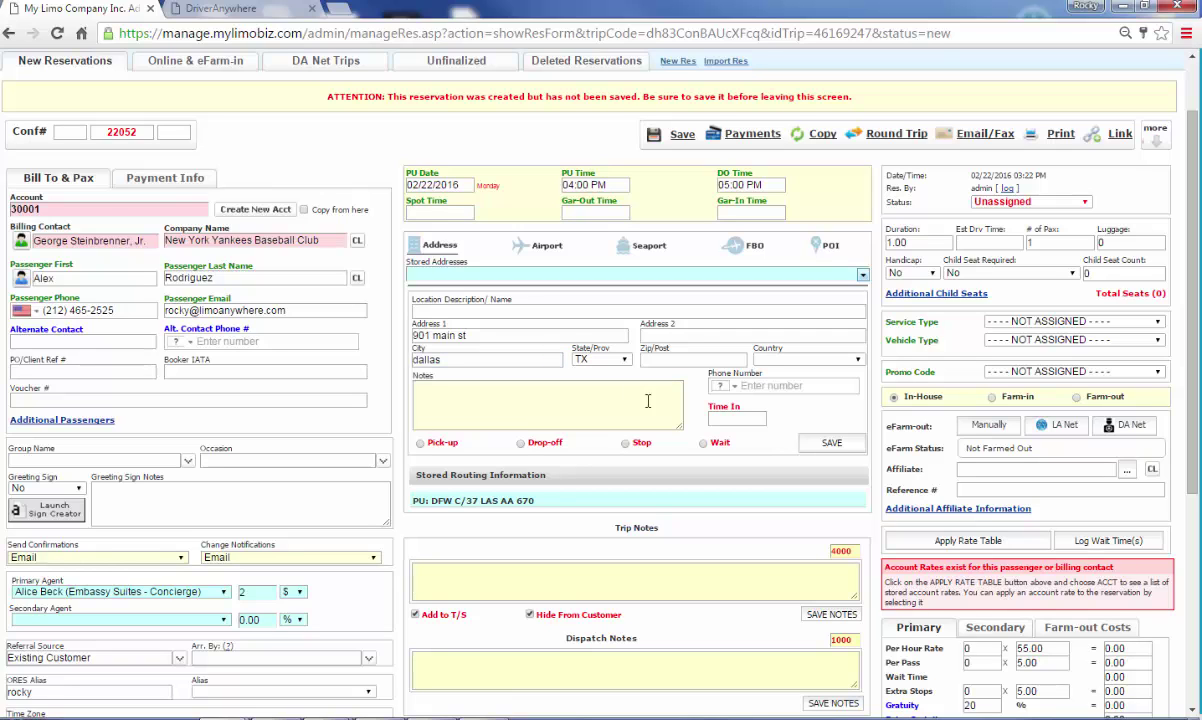
{"action": "left_click", "coordinate": [521, 445]}
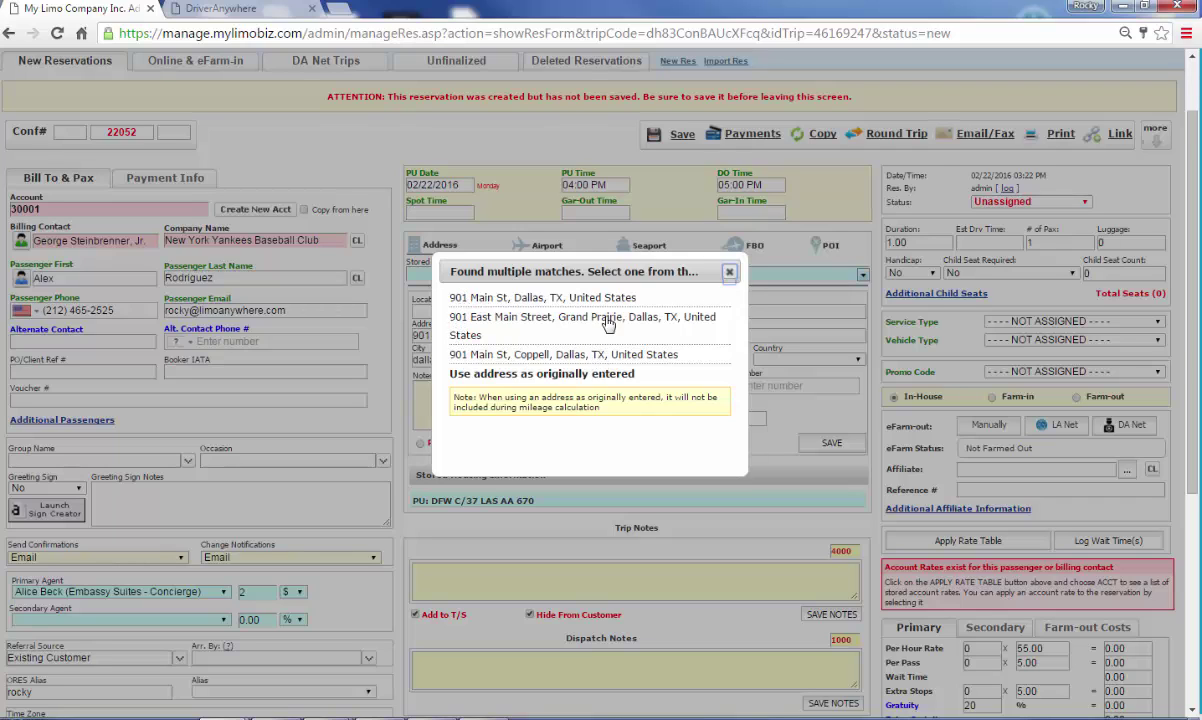
{"action": "left_click", "coordinate": [555, 357]}
{"action": "scroll", "coordinate": [560, 400], "scroll_direction": "down", "scroll_amount": 1}
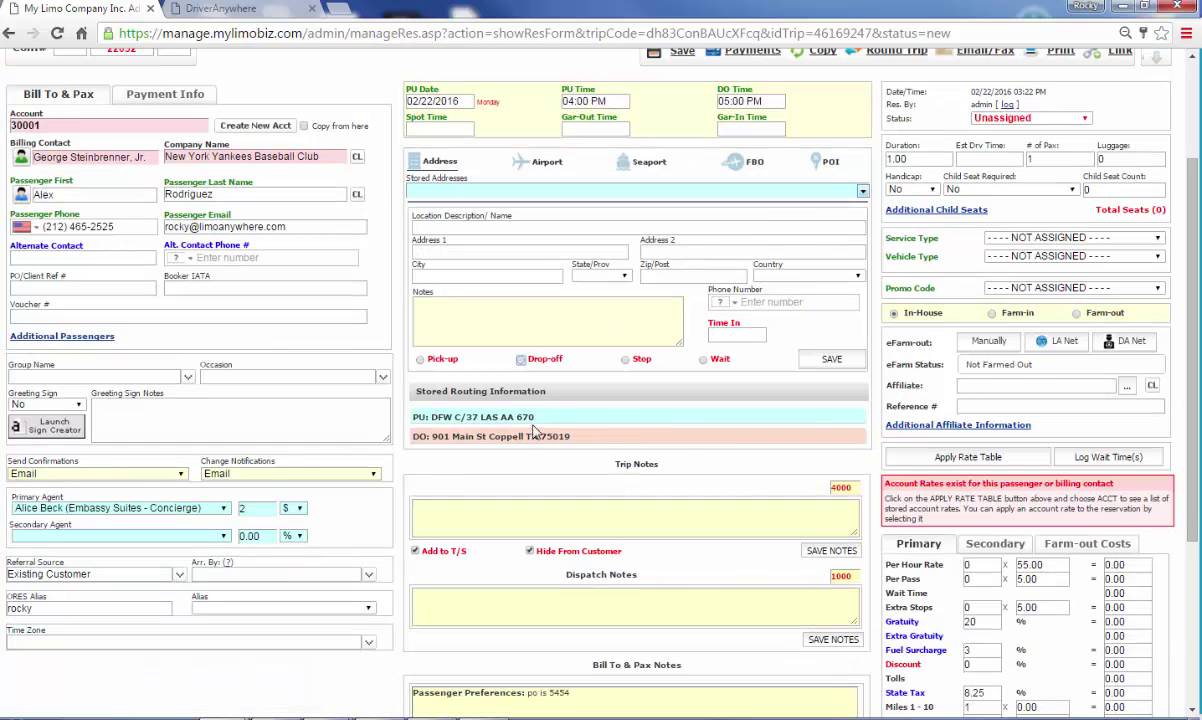
Enter "call b4 arruiving" as the trip note.
{"action": "scroll", "coordinate": [553, 532], "scroll_direction": "down", "scroll_amount": 2}
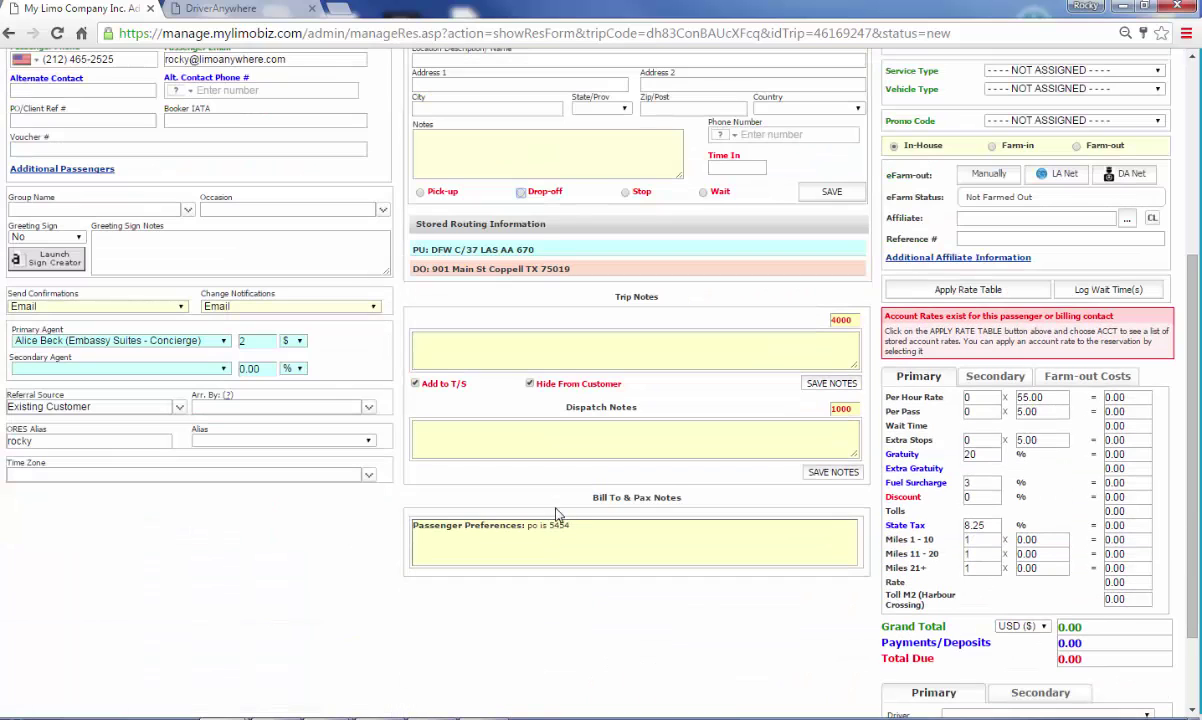
{"action": "left_click", "coordinate": [543, 352]}
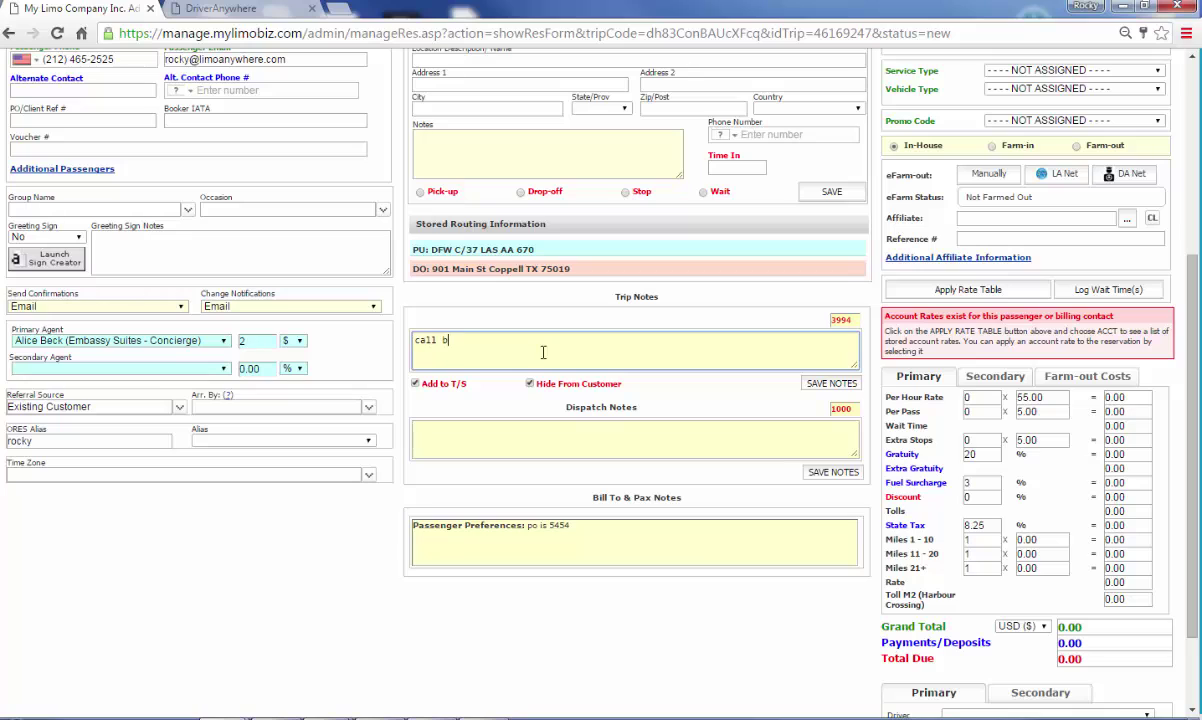
{"action": "type", "text": "call b4 arruiving"}
{"action": "left_click_drag", "start_coordinate": [580, 408], "coordinate": [606, 408]}
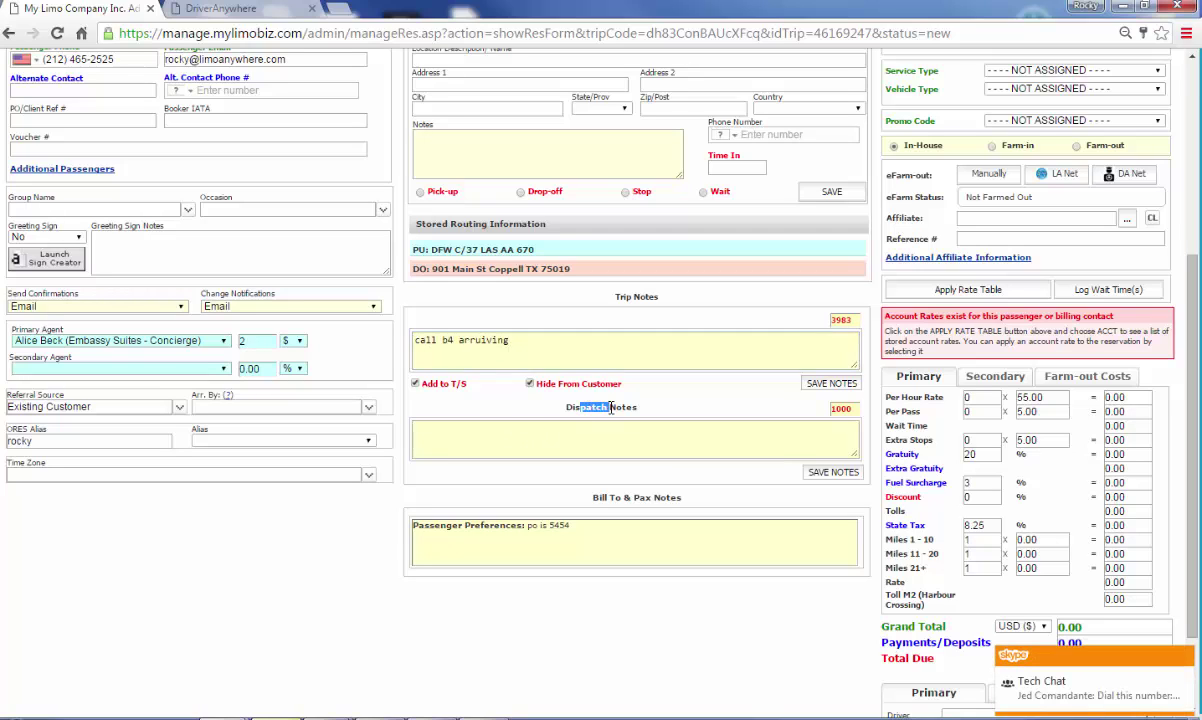
Set the service type to From Airport and the vehicle type to 4 Door Sedan (SED).
{"action": "scroll", "coordinate": [800, 512], "scroll_direction": "up", "scroll_amount": 2}
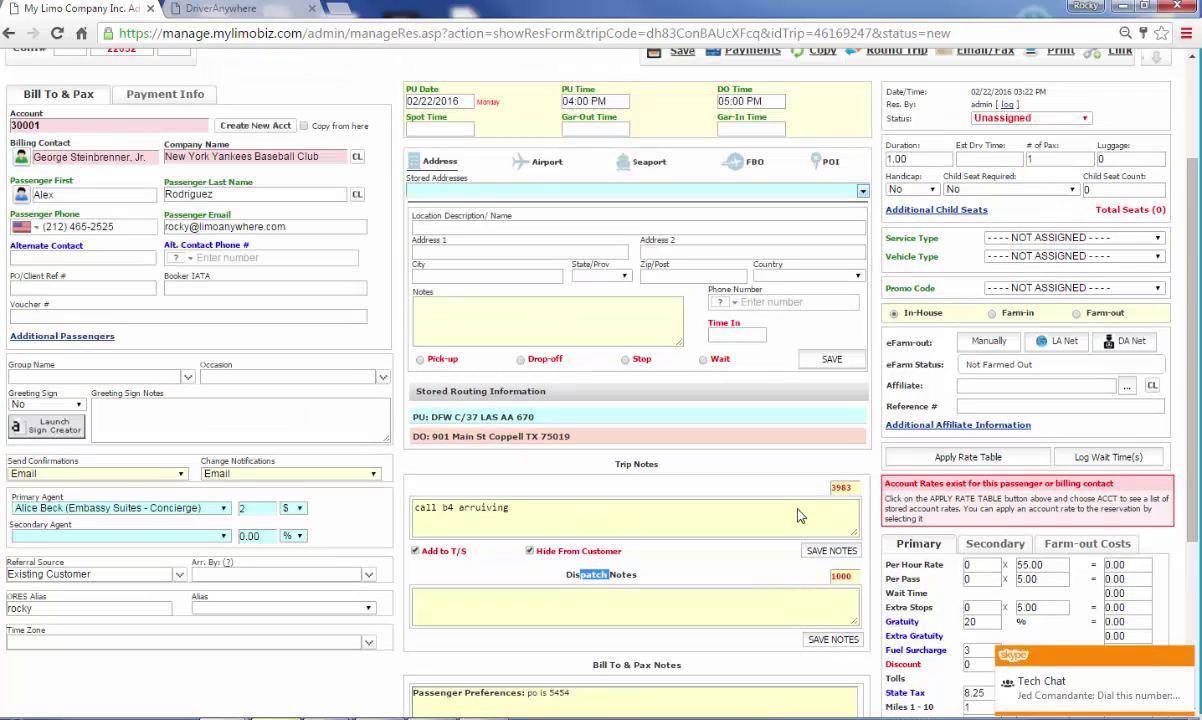
{"action": "left_click", "coordinate": [1025, 238]}
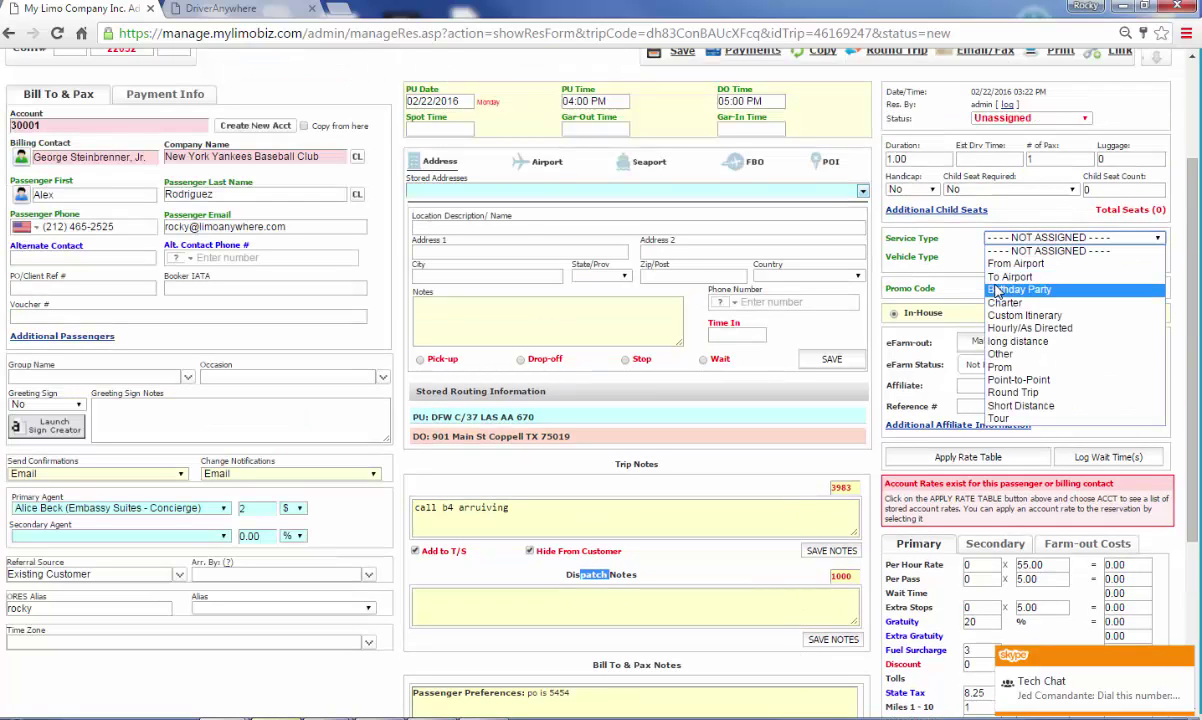
{"action": "key", "text": "Up"}
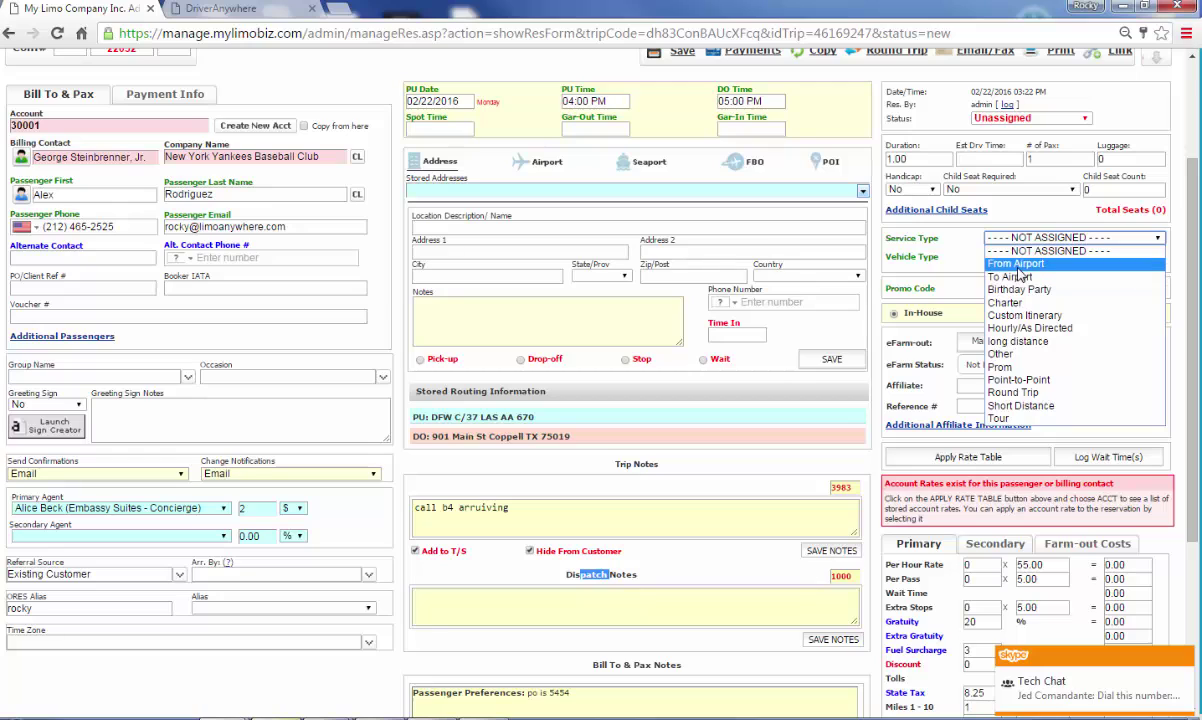
{"action": "key", "text": "Return"}
{"action": "left_click", "coordinate": [1020, 257]}
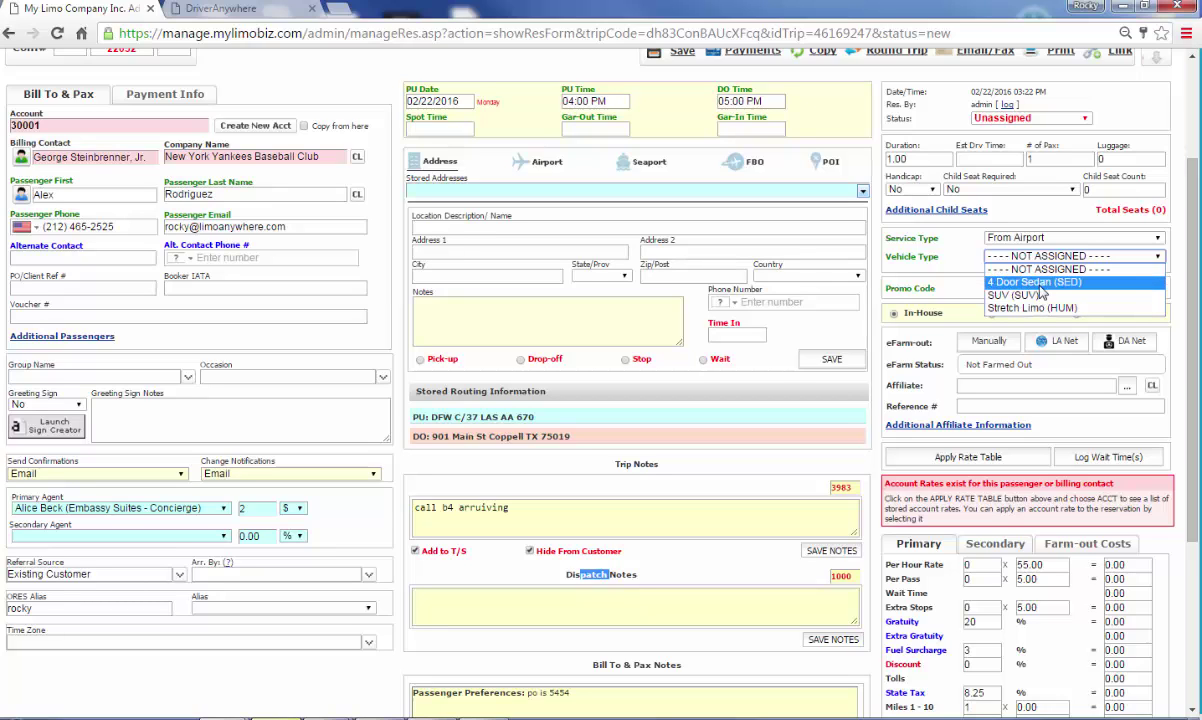
{"action": "left_click", "coordinate": [1036, 283]}
Apply the distance-based 4 Door Sedan (SED) rate from the rate table to the reservation.
{"action": "scroll", "coordinate": [997, 390], "scroll_direction": "down", "scroll_amount": 1}
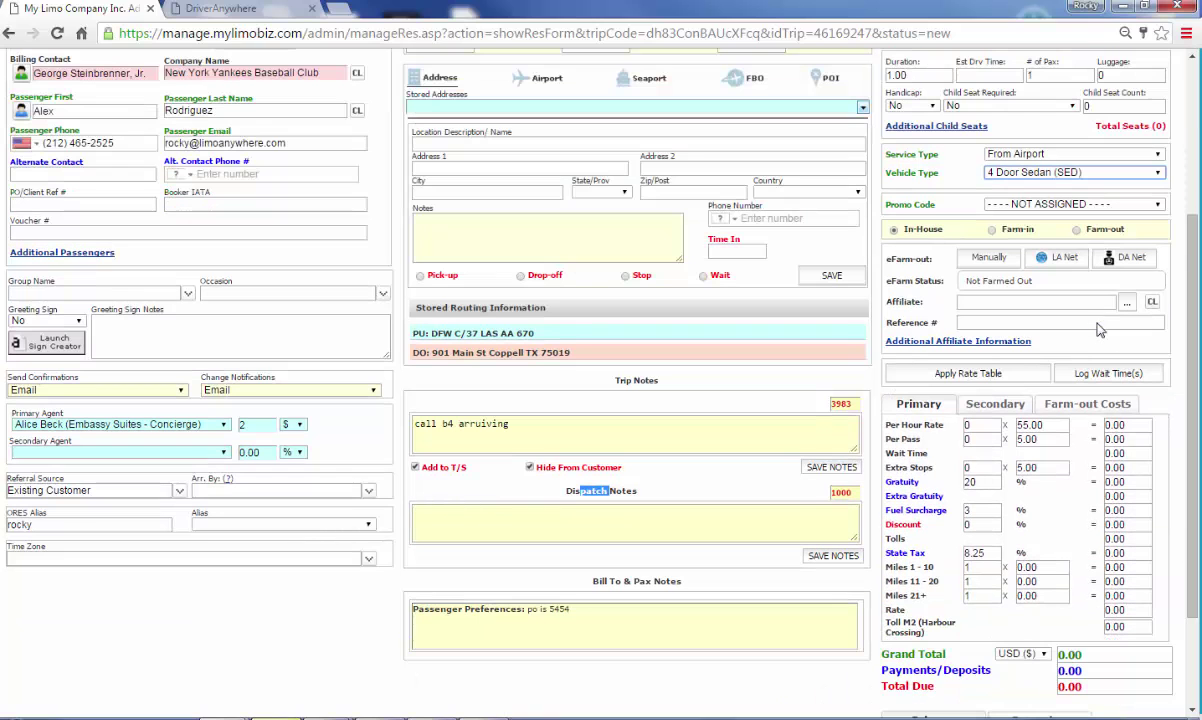
{"action": "left_click", "coordinate": [989, 375]}
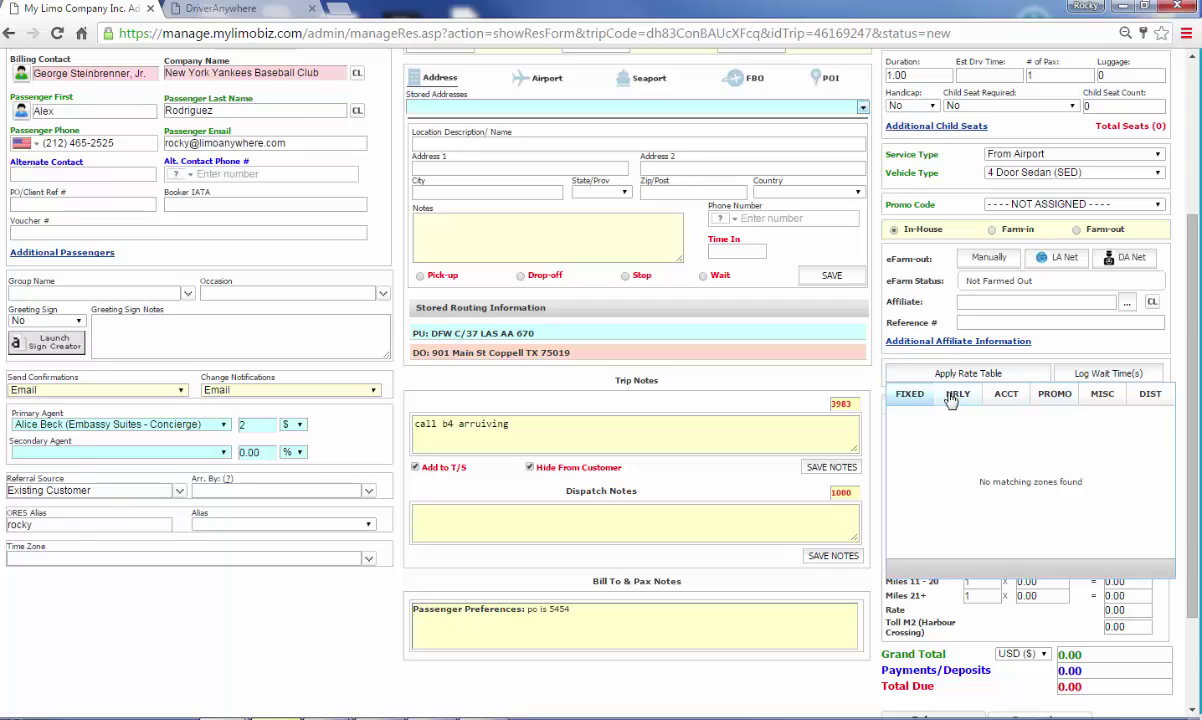
{"action": "left_click", "coordinate": [955, 395]}
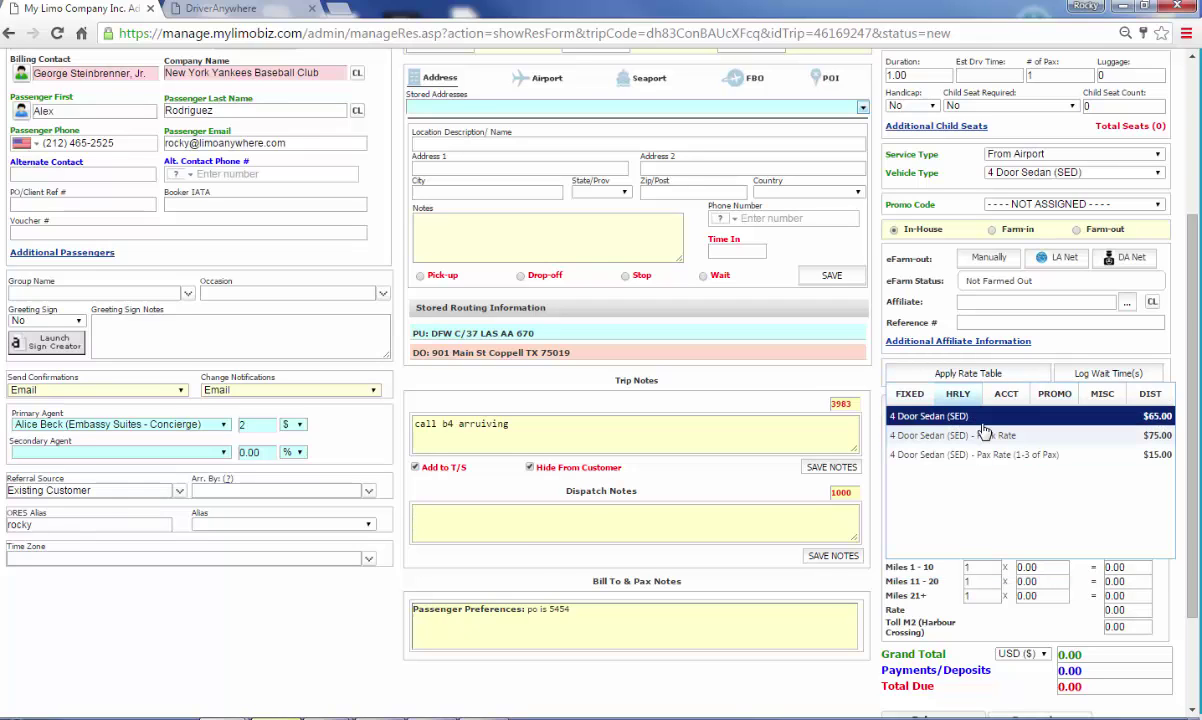
{"action": "left_click", "coordinate": [1150, 396]}
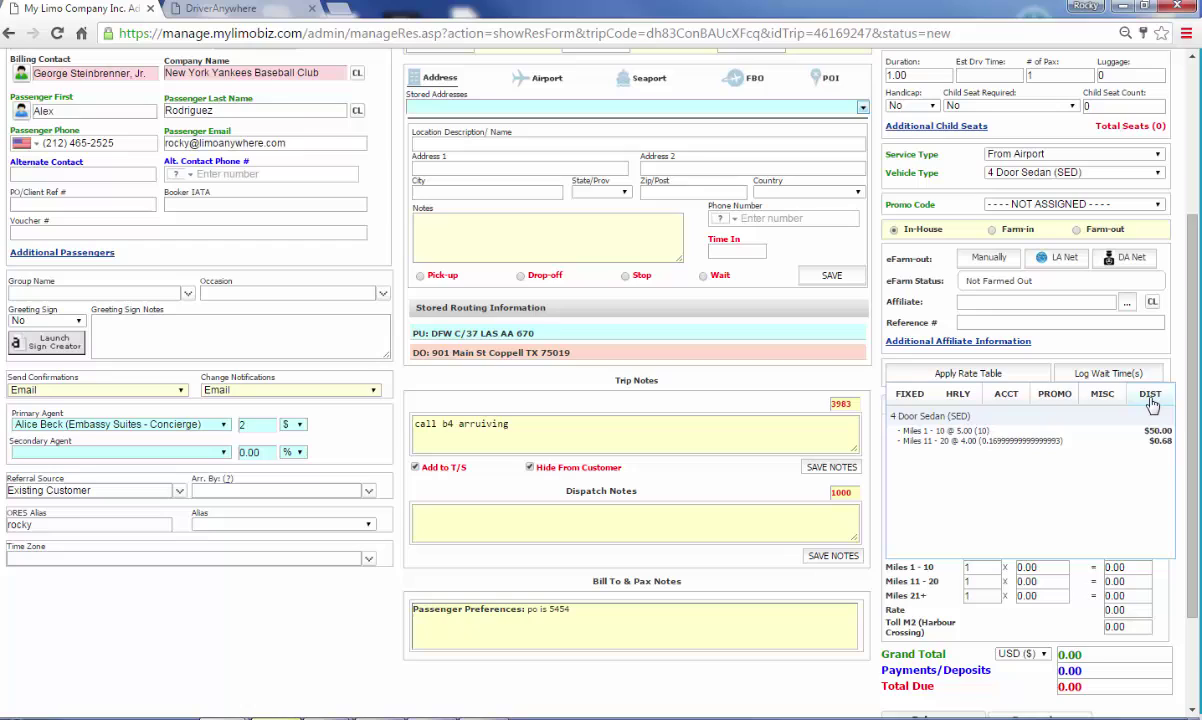
{"action": "left_click", "coordinate": [980, 440]}
Set the fuel surcharge percentage to 0 in the primary rates.
{"action": "scroll", "coordinate": [985, 445], "scroll_direction": "down", "scroll_amount": 1}
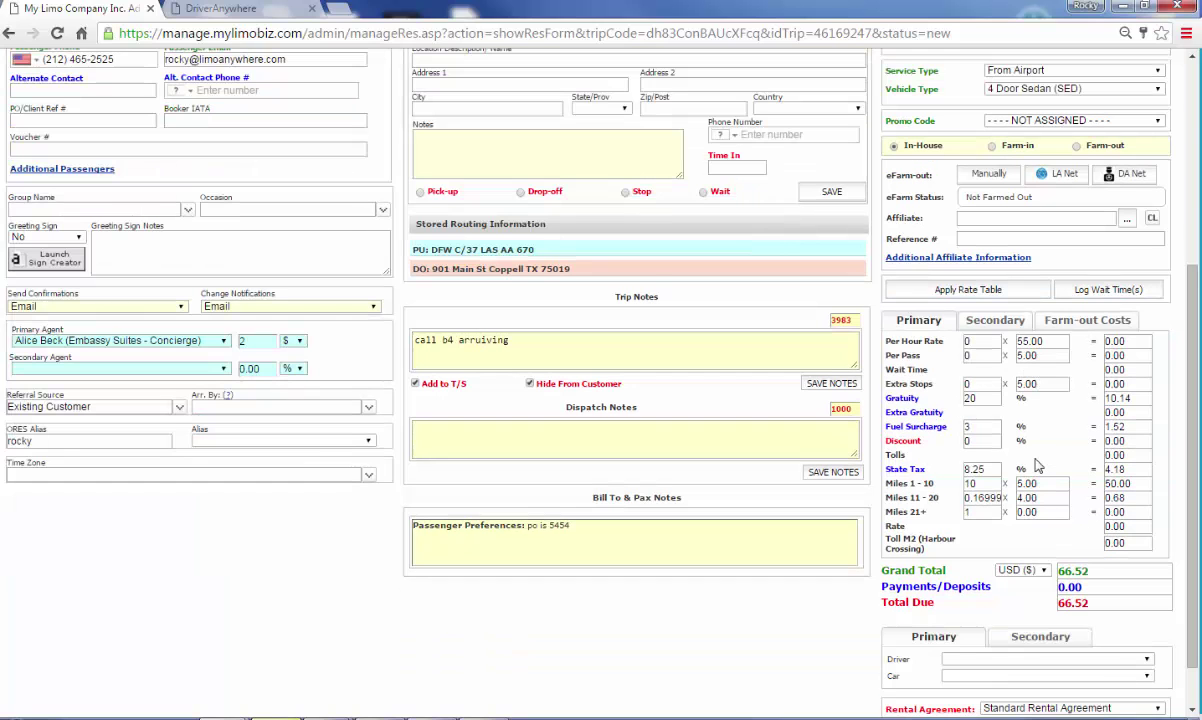
{"action": "scroll", "coordinate": [990, 497], "scroll_direction": "down", "scroll_amount": 1}
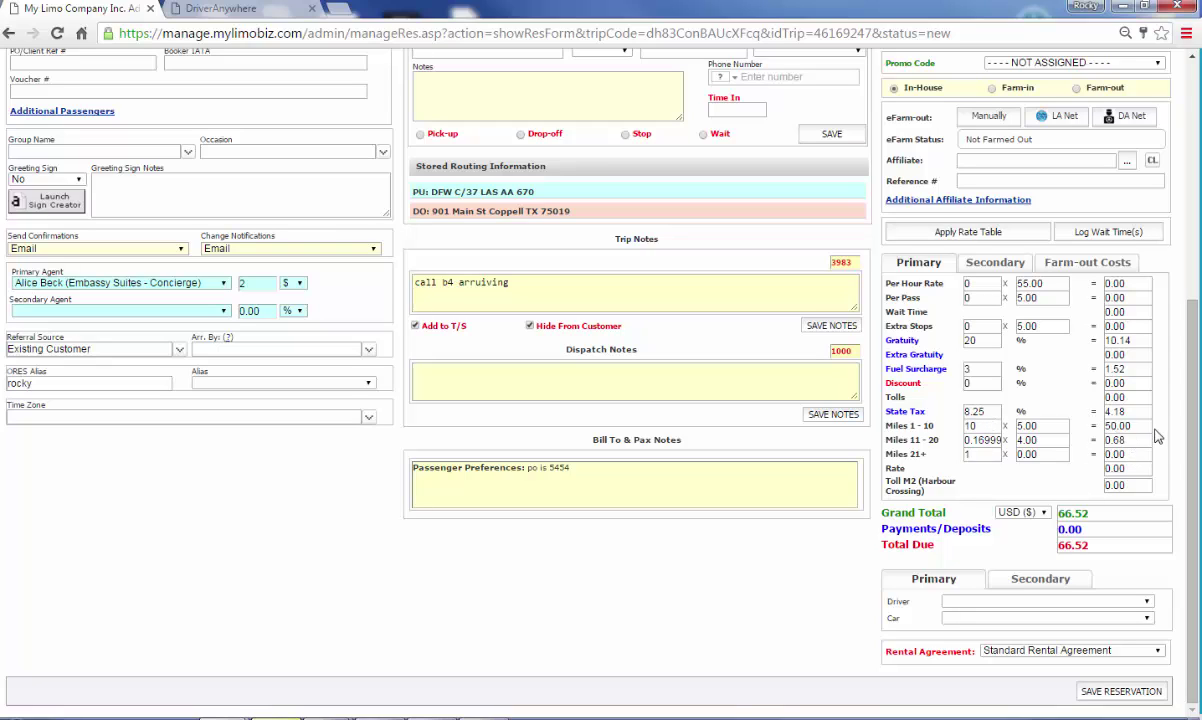
{"action": "double_click", "coordinate": [988, 368]}
{"action": "type", "text": "0"}
{"action": "left_click", "coordinate": [1066, 377]}
Look through the drivers and cars available for the primary assignment, leaving both blank.
{"action": "left_click", "coordinate": [1020, 603]}
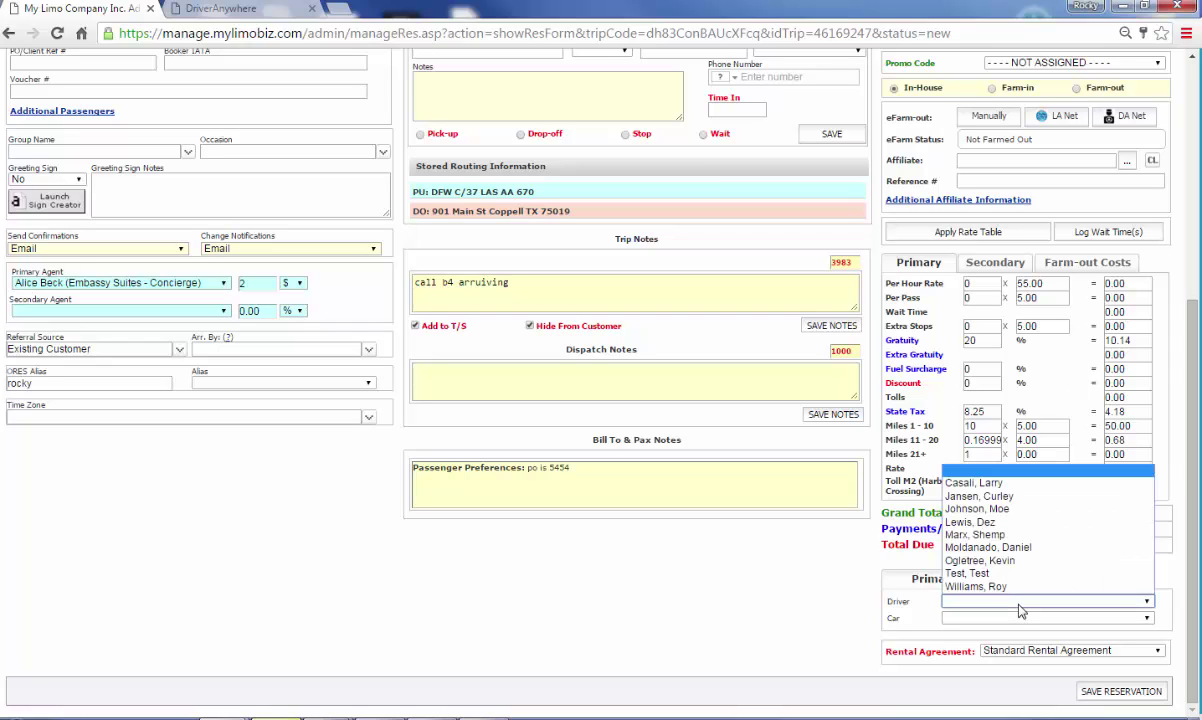
{"action": "left_click", "coordinate": [1019, 619]}
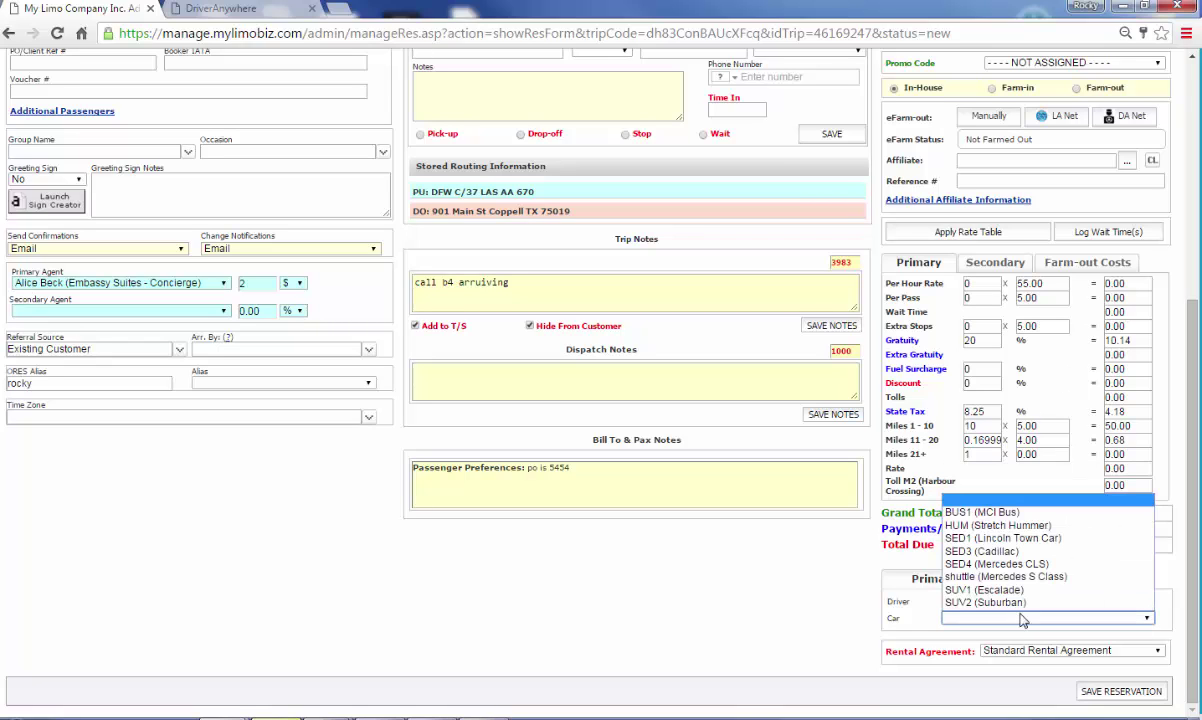
{"action": "left_click", "coordinate": [815, 608]}
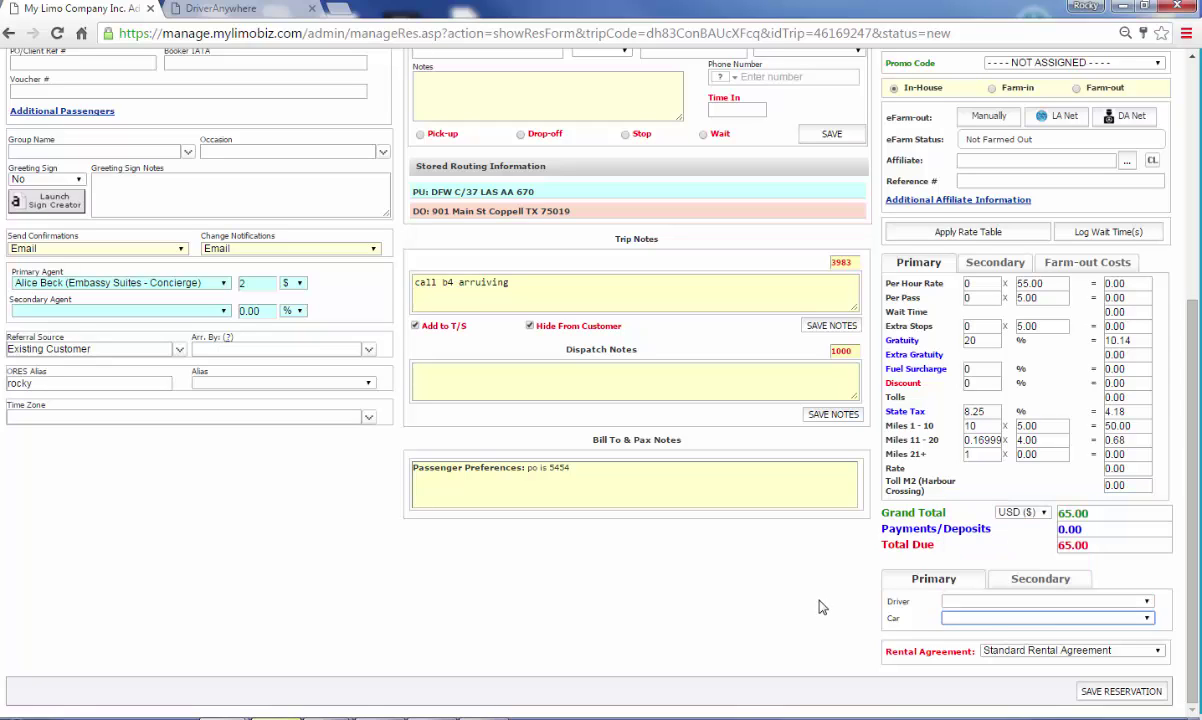
Save the reservation and select the flight 670 match departing from McCarran International Airport (LAS).
{"action": "left_click", "coordinate": [1104, 693]}
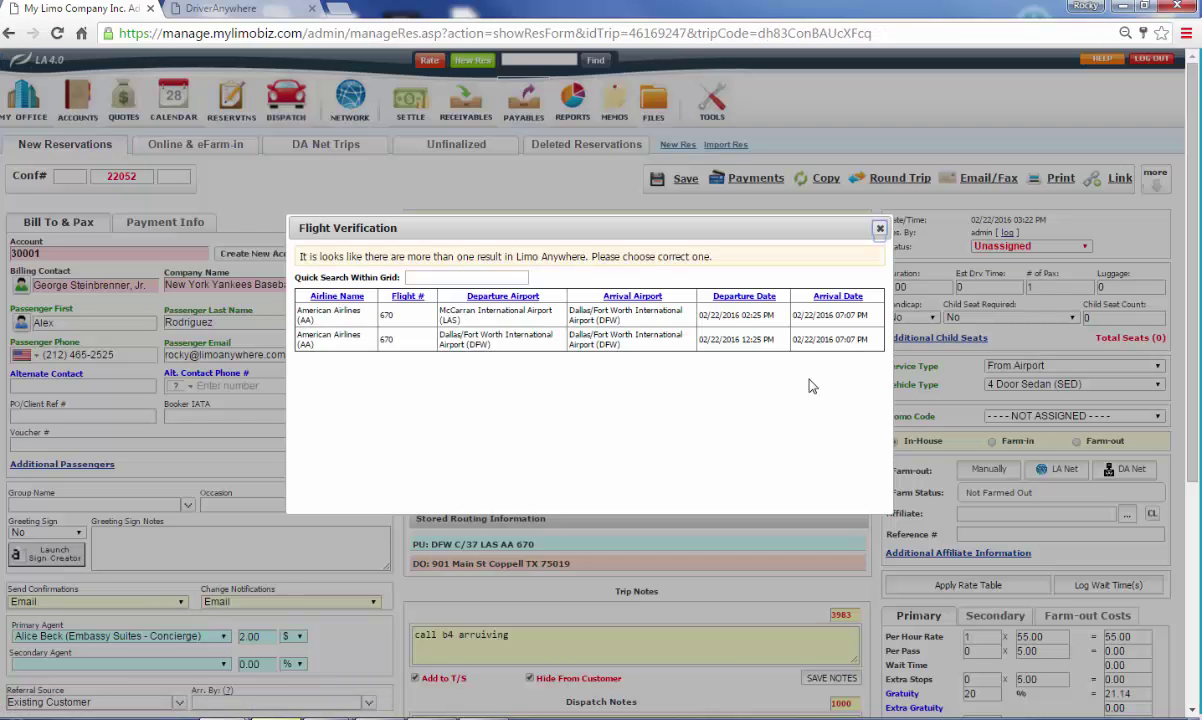
{"action": "left_click", "coordinate": [480, 306]}
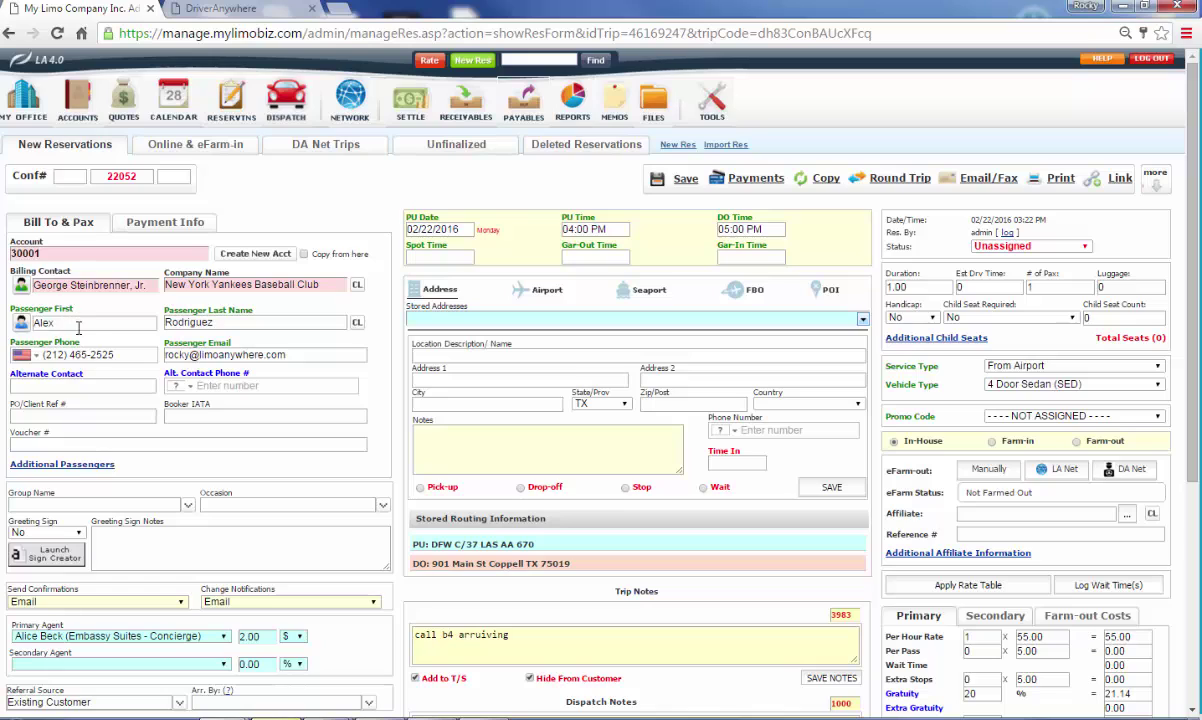
Open the reservation's Standard Confirmation document for printing.
{"action": "left_click_drag", "start_coordinate": [300, 355], "coordinate": [152, 355]}
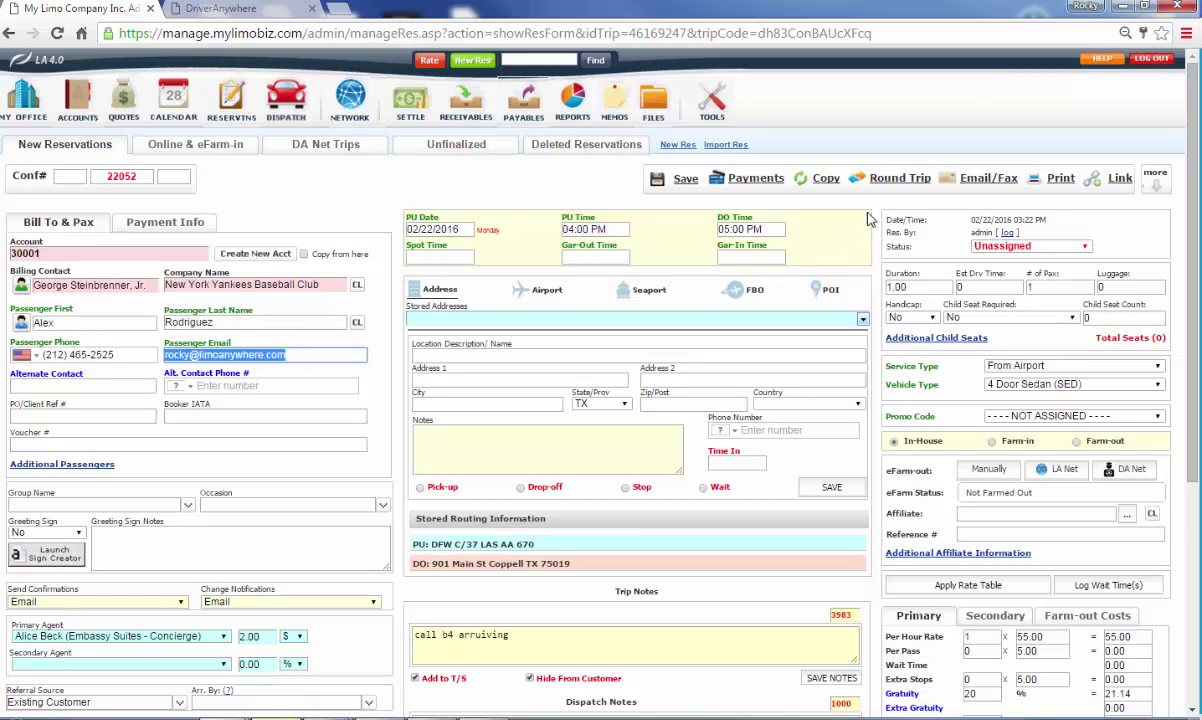
{"action": "left_click", "coordinate": [995, 178]}
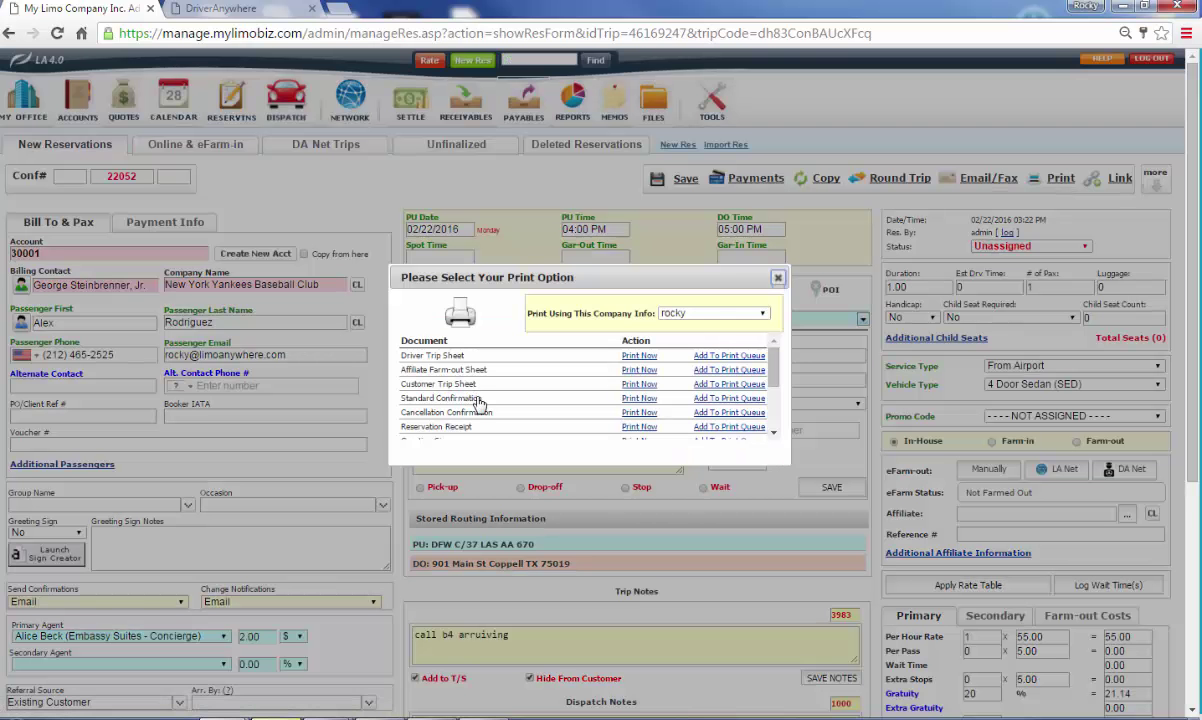
{"action": "left_click", "coordinate": [640, 399]}
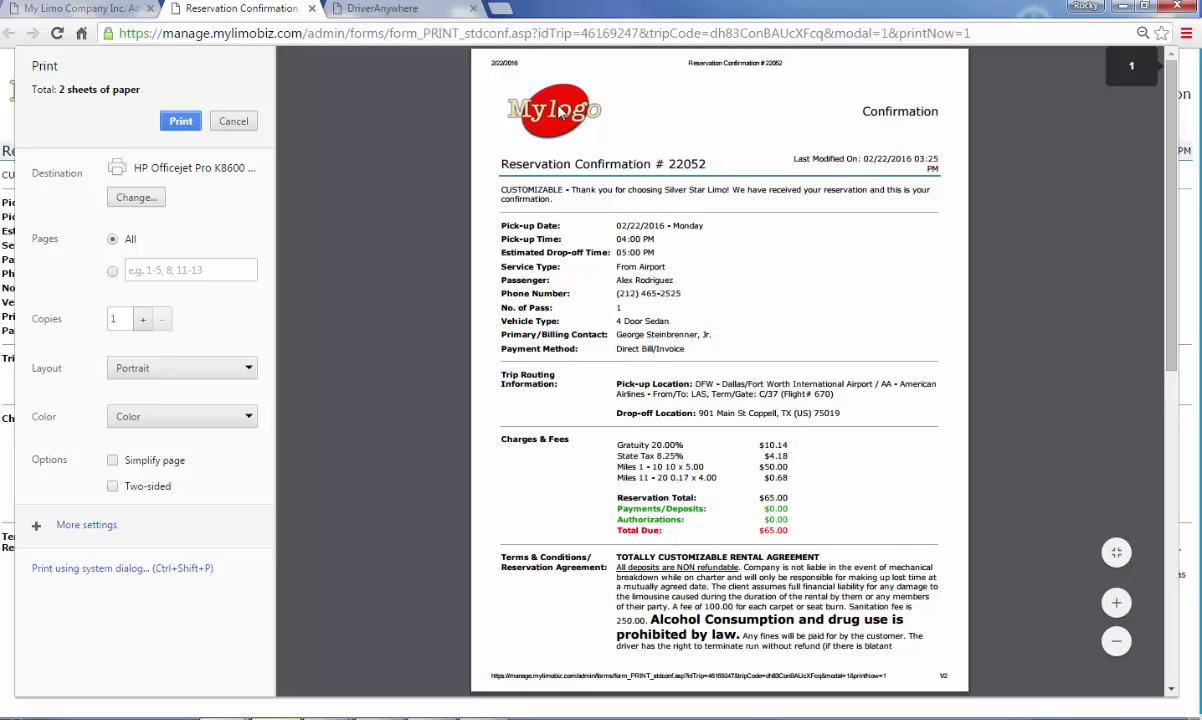
Examine the printed confirmation's number, trip details, billing contact, payment method, routing, and rental agreement terms.
{"action": "left_click_drag", "start_coordinate": [574, 163], "coordinate": [679, 180]}
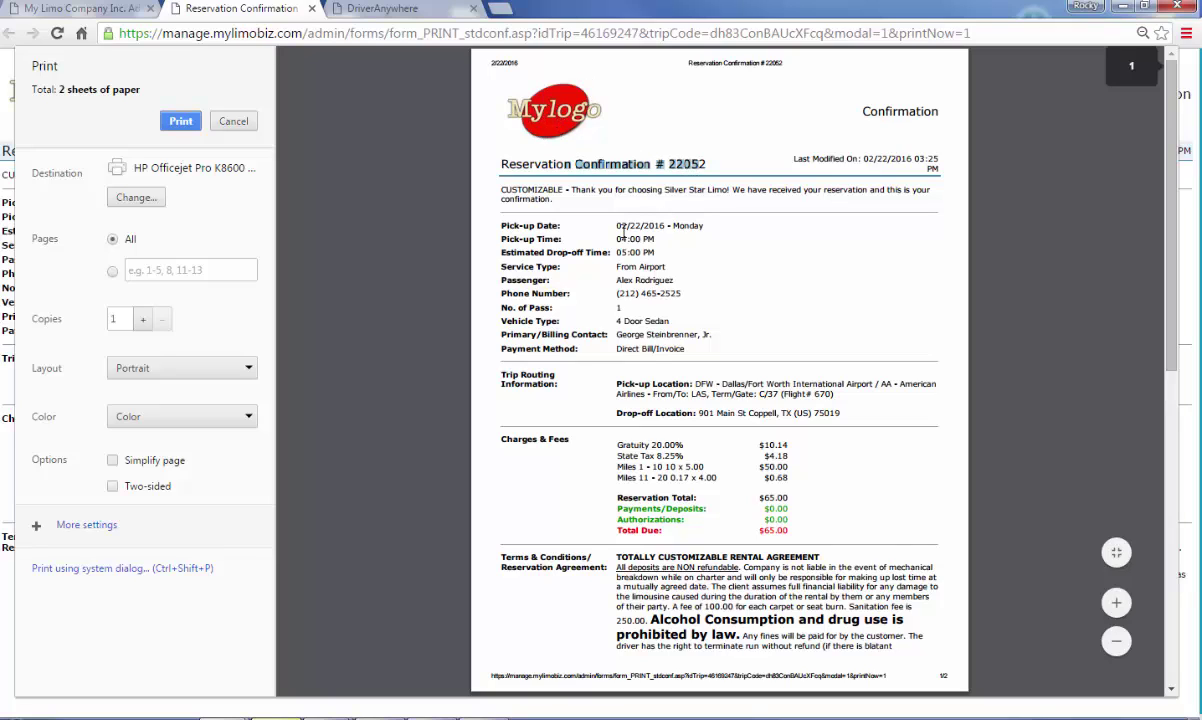
{"action": "left_click_drag", "start_coordinate": [620, 220], "coordinate": [674, 281]}
{"action": "left_click_drag", "start_coordinate": [620, 336], "coordinate": [711, 336]}
{"action": "left_click_drag", "start_coordinate": [615, 349], "coordinate": [686, 349]}
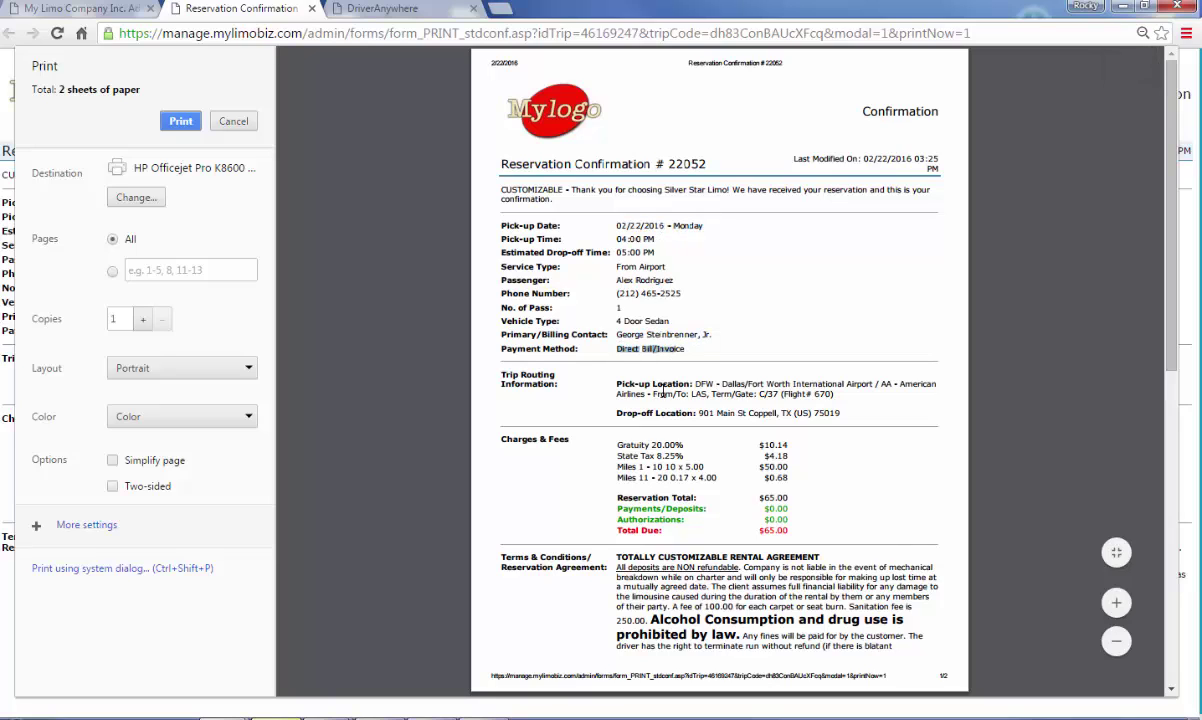
{"action": "left_click_drag", "start_coordinate": [653, 384], "coordinate": [767, 429]}
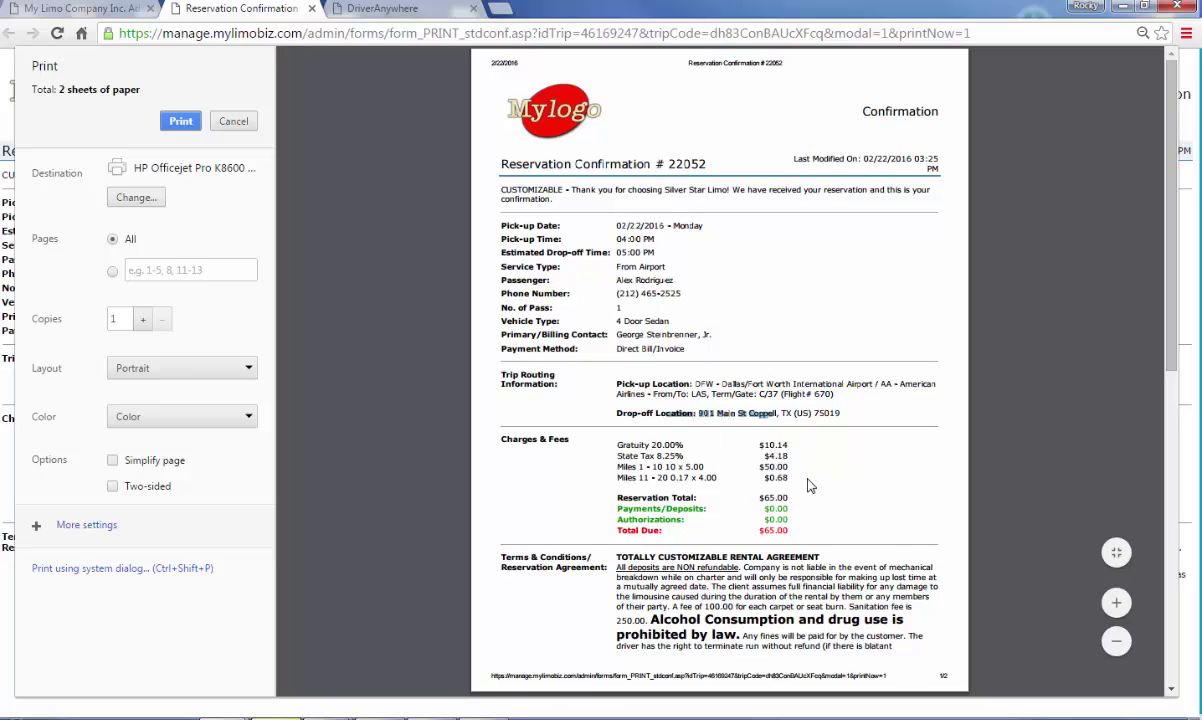
{"action": "left_click_drag", "start_coordinate": [617, 557], "coordinate": [714, 607]}
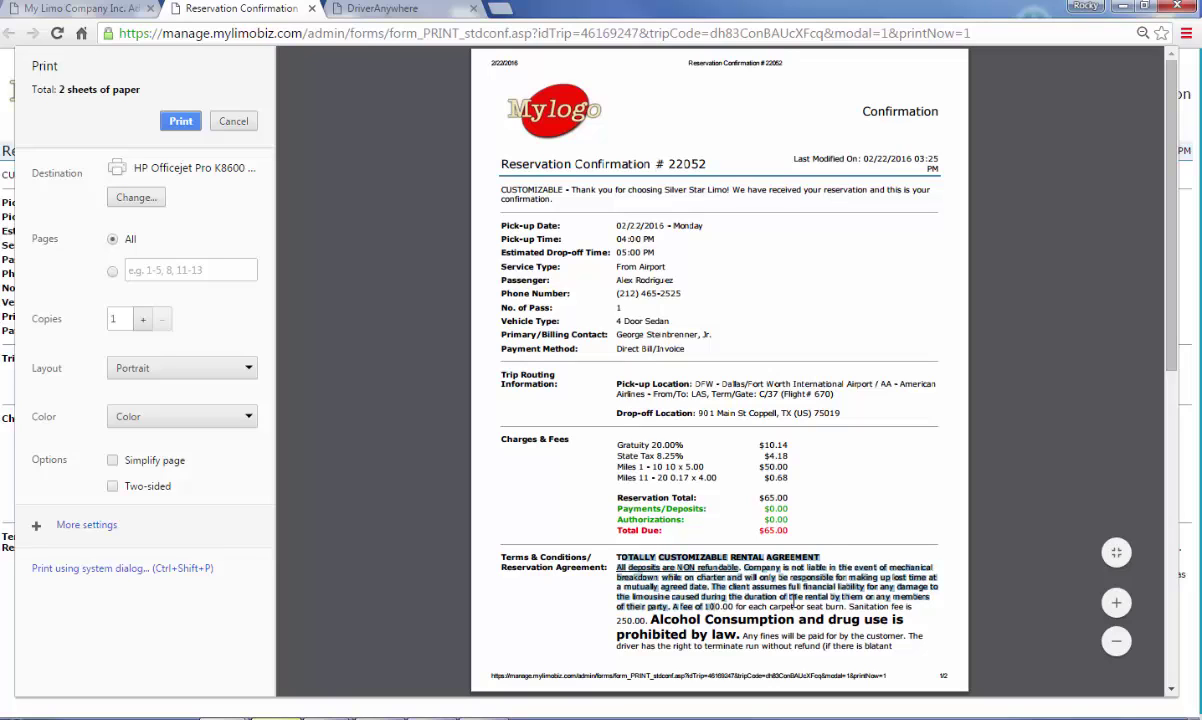
Close the Standard Confirmation printout and the print options to return to the reservation form.
{"action": "left_click", "coordinate": [801, 592]}
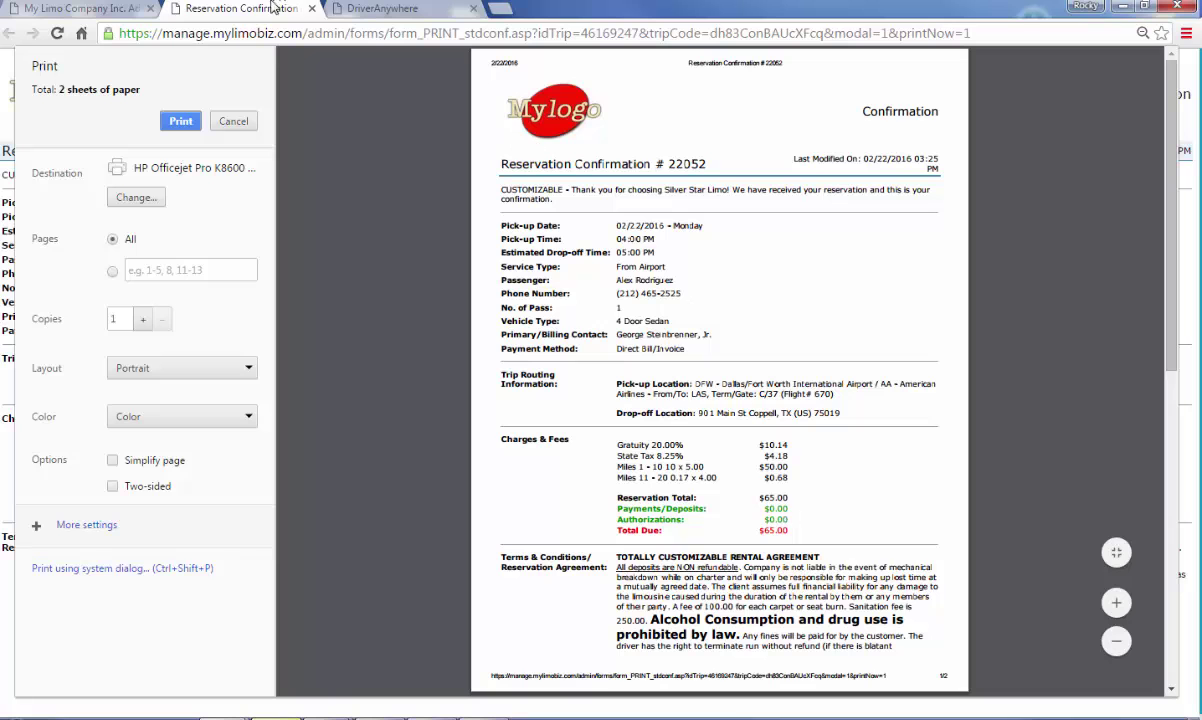
{"action": "left_click", "coordinate": [312, 9]}
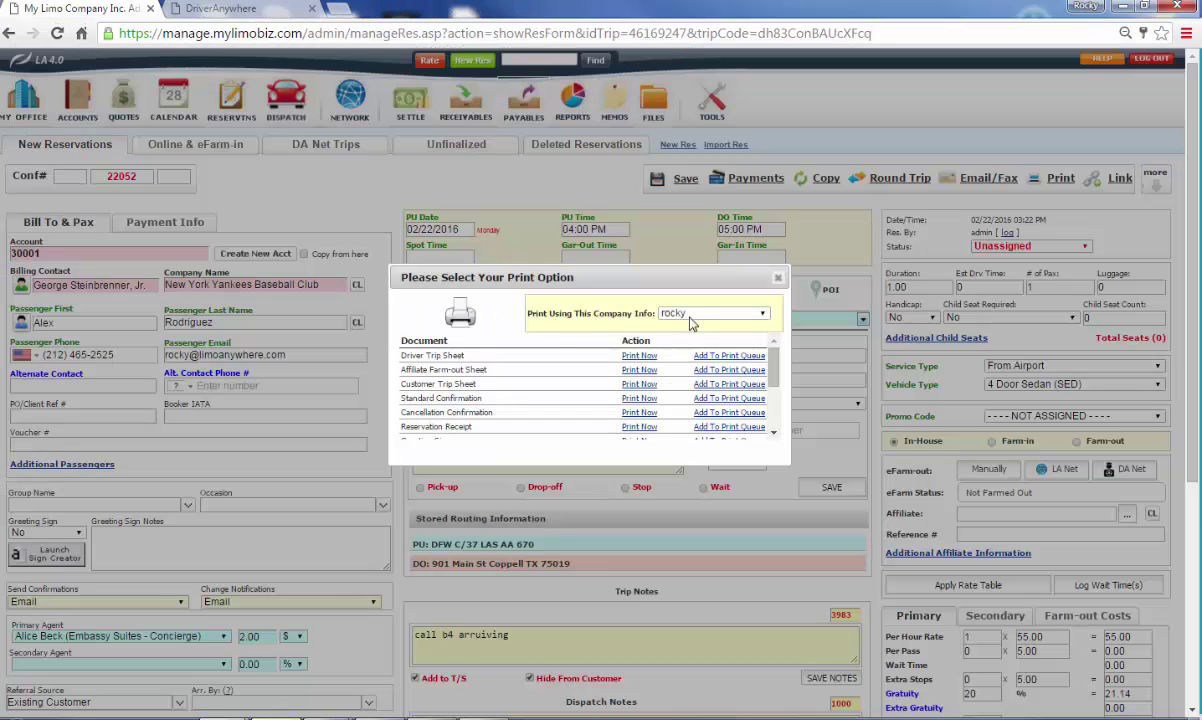
{"action": "left_click", "coordinate": [779, 276]}
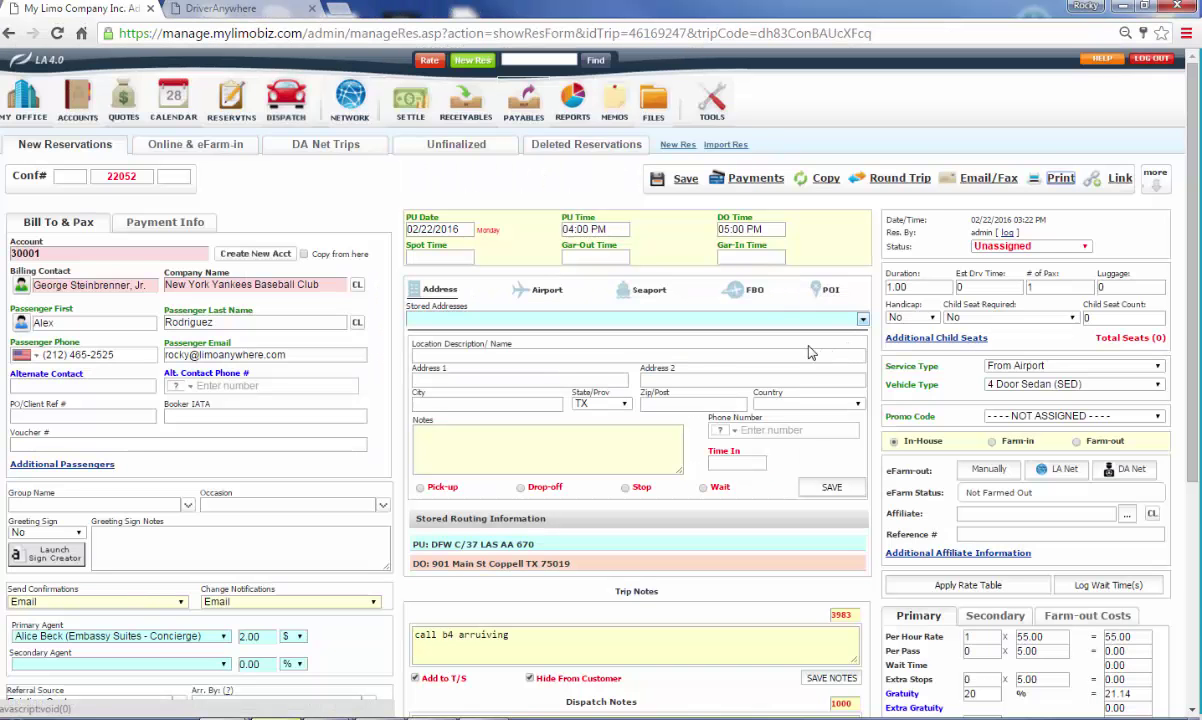
Post a 20 USD Auth & Capture payment on the reservation using the billing contact's stored MasterCard expiring 12/15.
{"action": "left_click", "coordinate": [757, 179]}
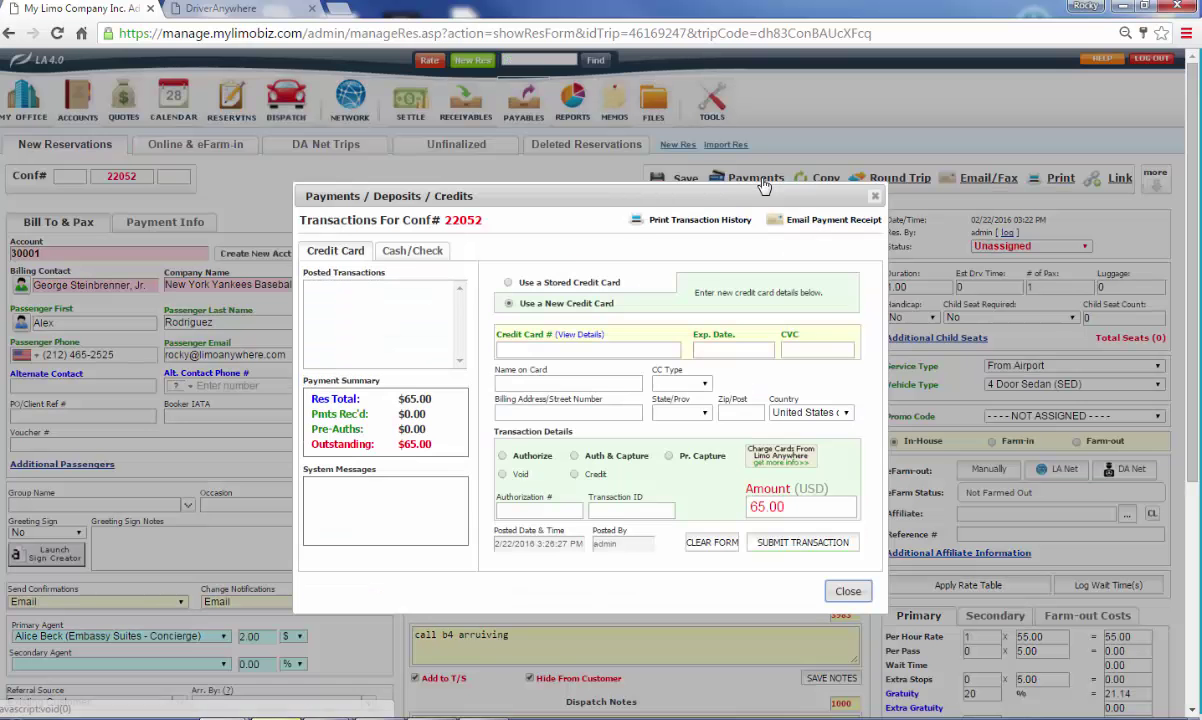
{"action": "left_click", "coordinate": [511, 285]}
{"action": "left_click", "coordinate": [765, 300]}
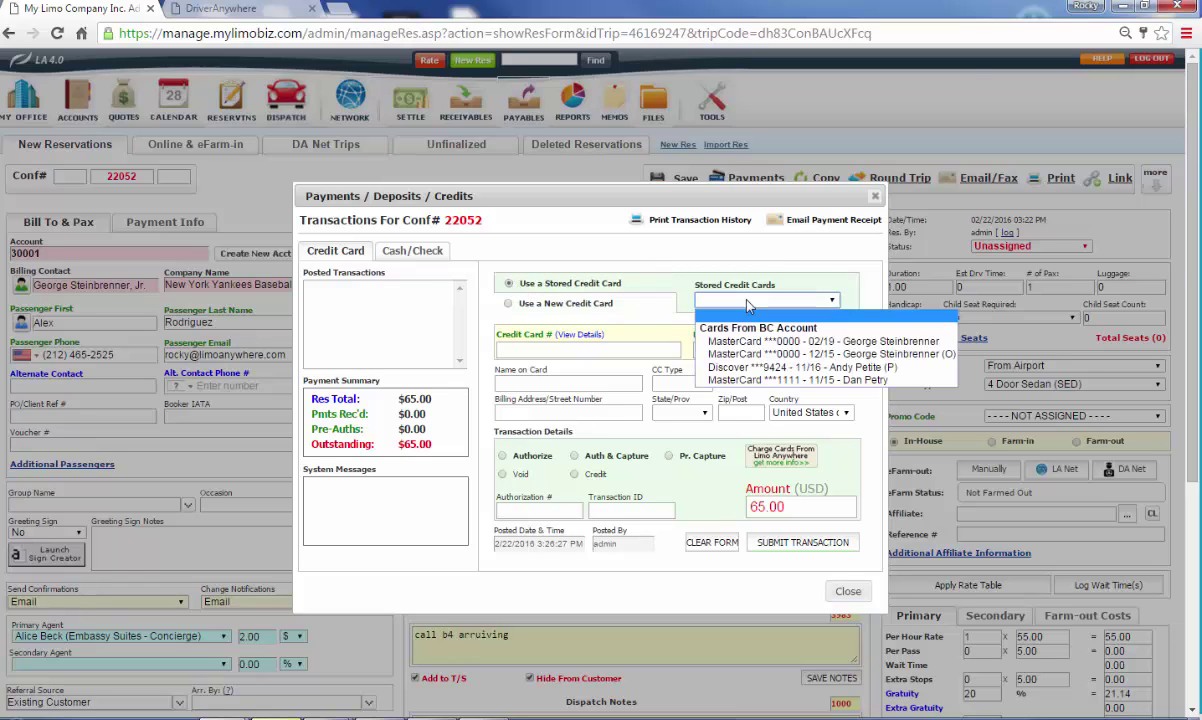
{"action": "left_click", "coordinate": [770, 354]}
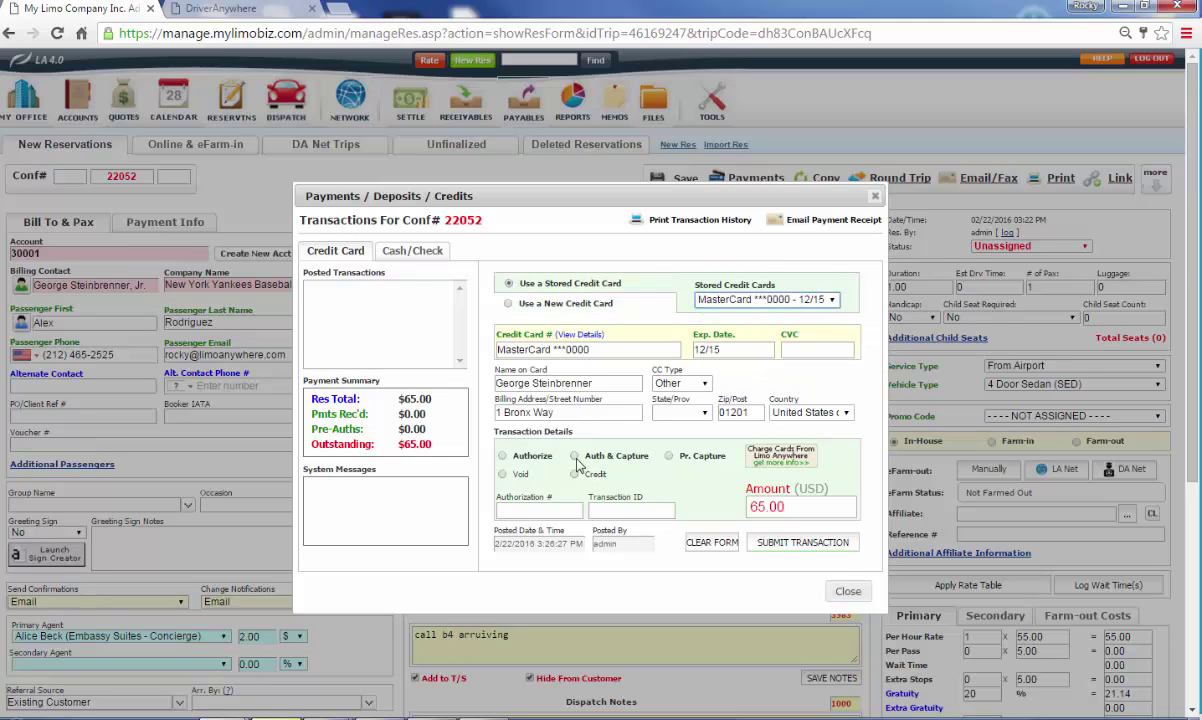
{"action": "left_click_drag", "start_coordinate": [794, 514], "coordinate": [734, 515]}
{"action": "type", "text": "20"}
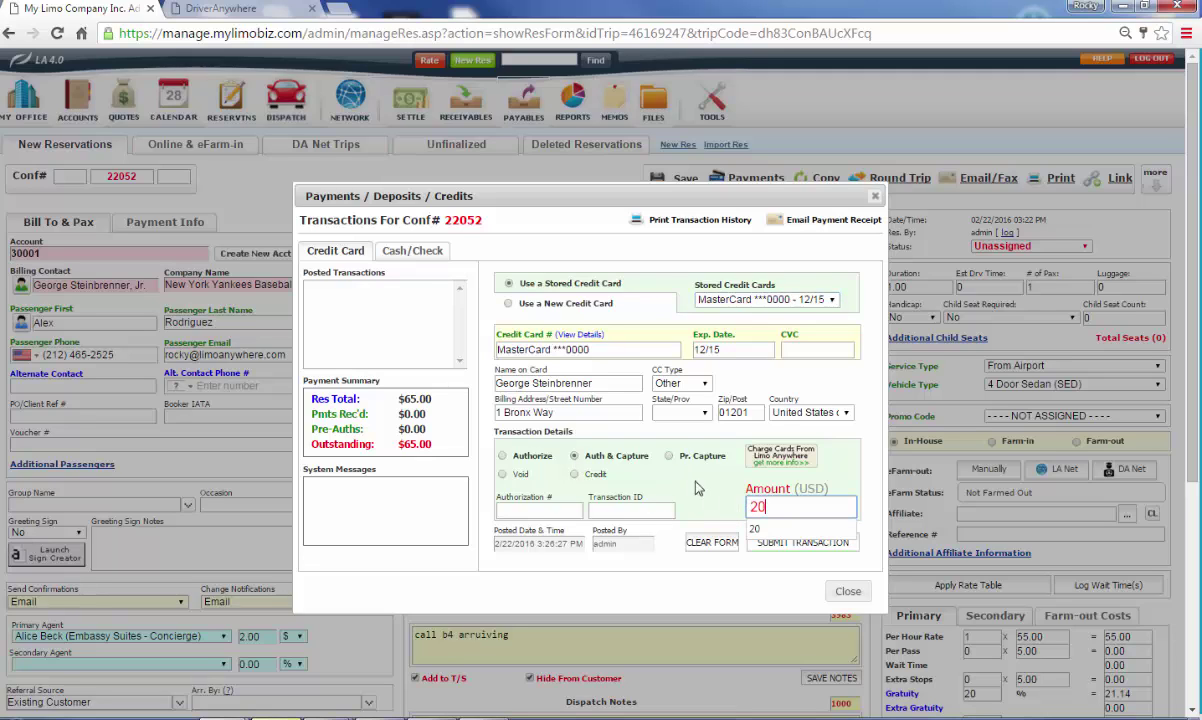
{"action": "left_click", "coordinate": [803, 543]}
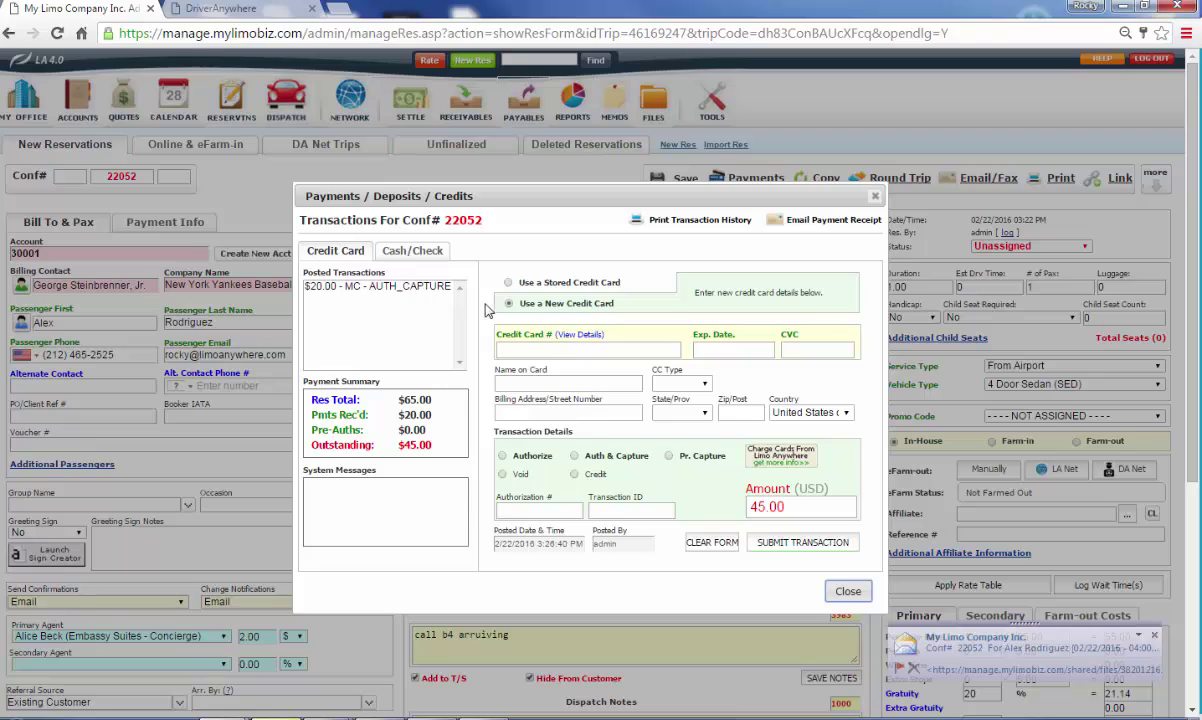
Check the payment summary's reservation total, payments received and outstanding balance, and close the payments window.
{"action": "left_click_drag", "start_coordinate": [398, 399], "coordinate": [439, 414]}
{"action": "double_click", "coordinate": [410, 445]}
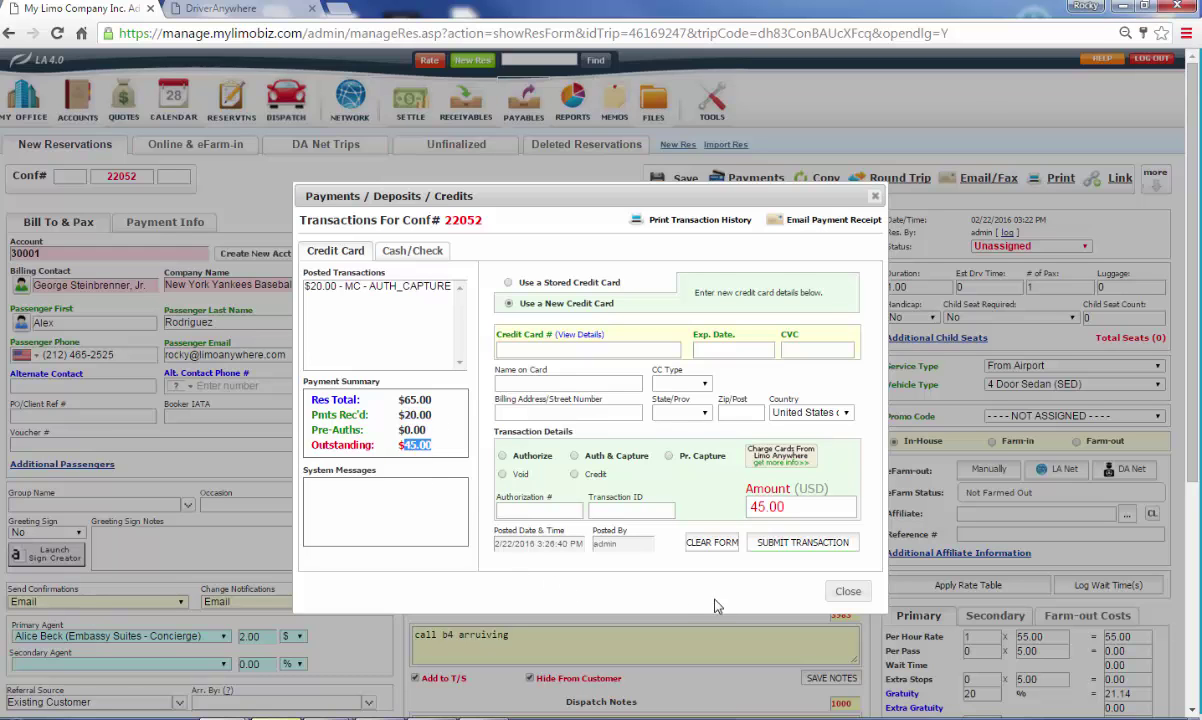
{"action": "left_click", "coordinate": [848, 592]}
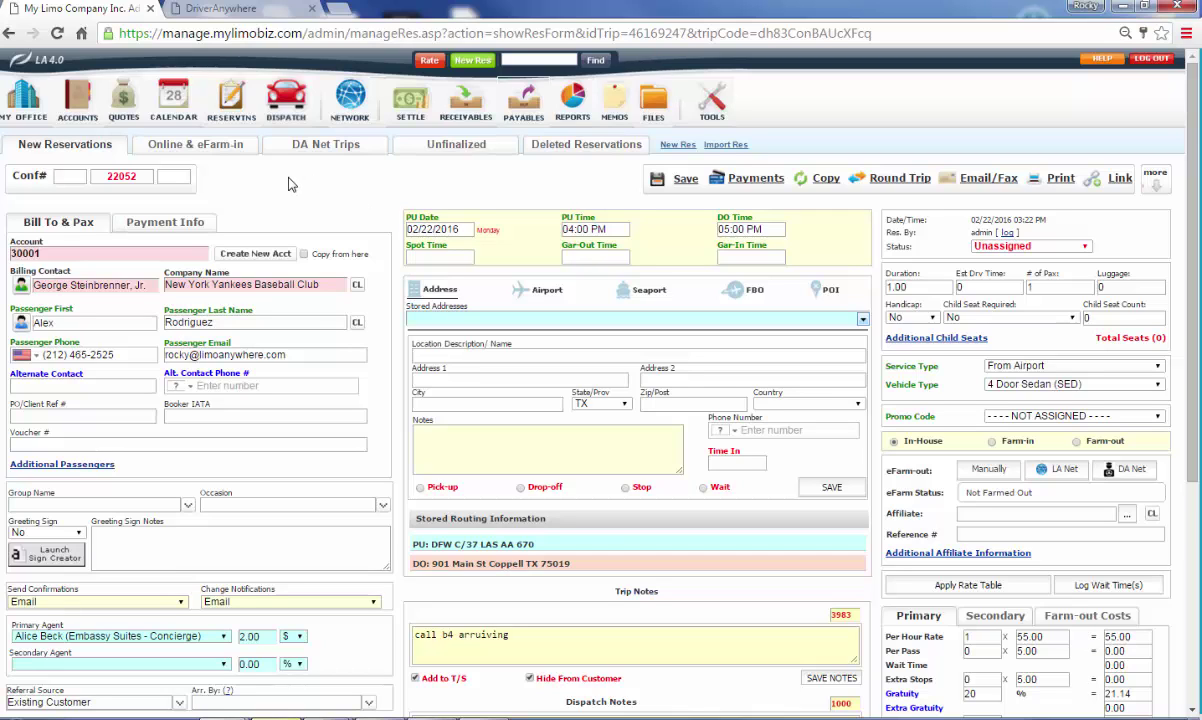
Look through the reservation calendar for February 2016 in the week and month views.
{"action": "left_click", "coordinate": [171, 98]}
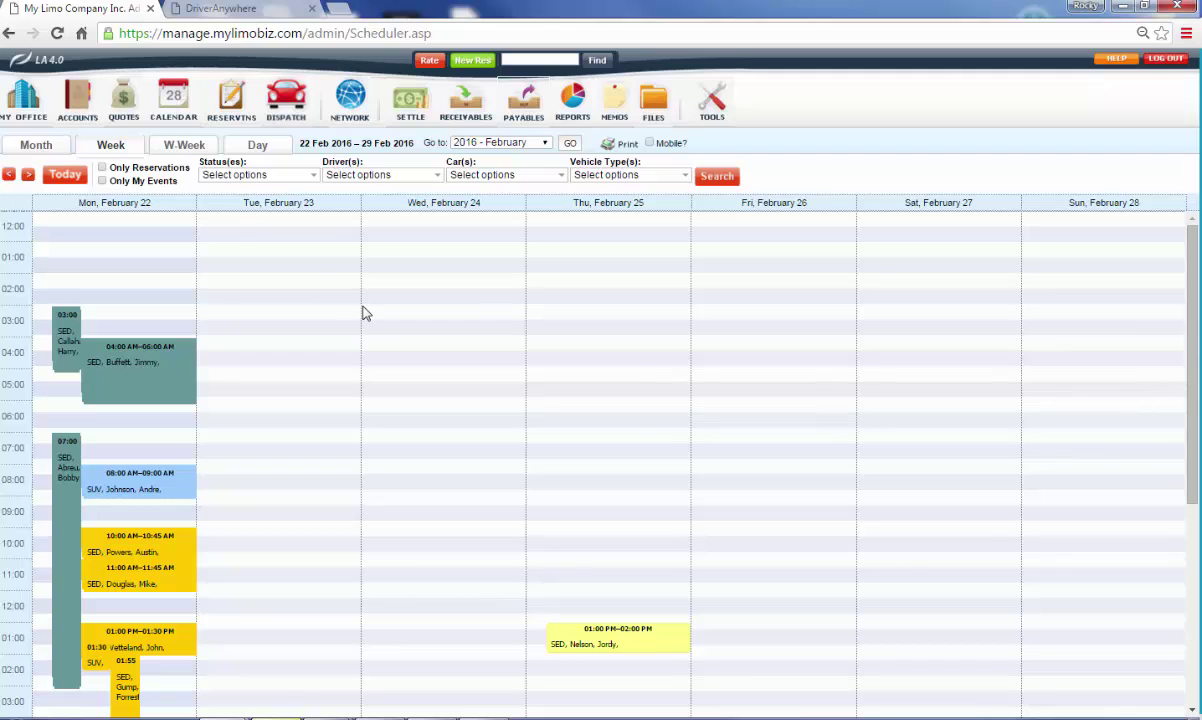
{"action": "scroll", "coordinate": [362, 311], "scroll_direction": "down", "scroll_amount": 5}
{"action": "scroll", "coordinate": [363, 313], "scroll_direction": "up", "scroll_amount": 5}
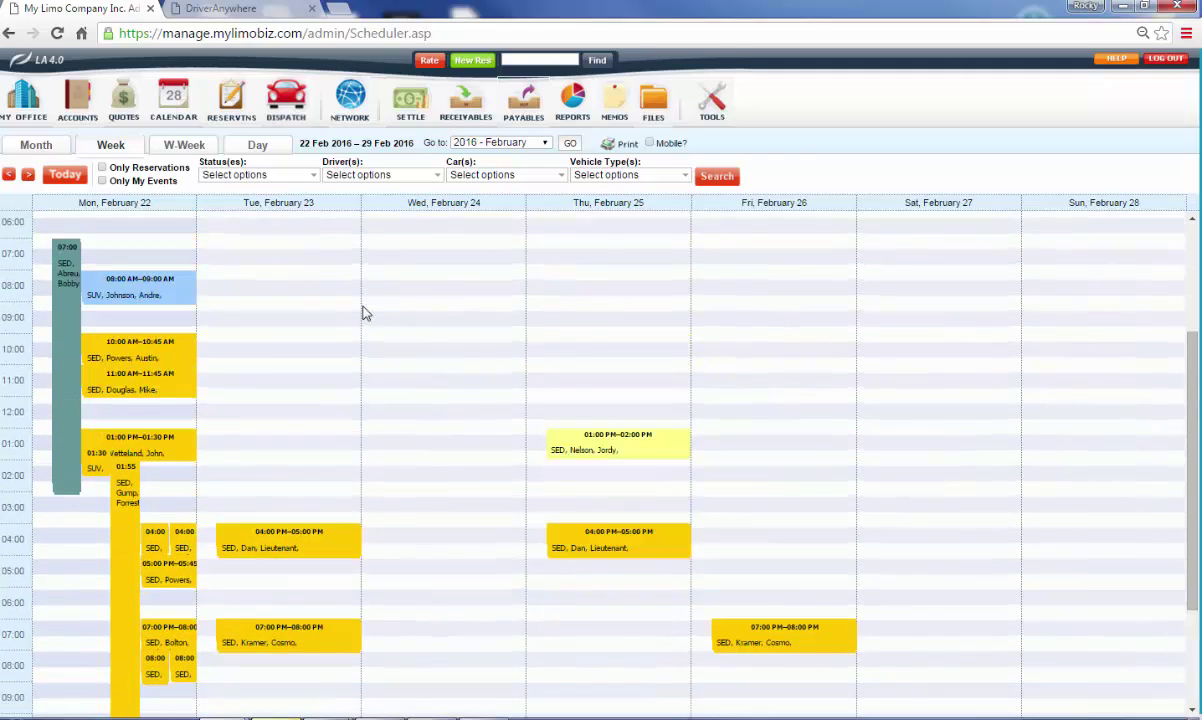
{"action": "scroll", "coordinate": [363, 313], "scroll_direction": "down", "scroll_amount": 3}
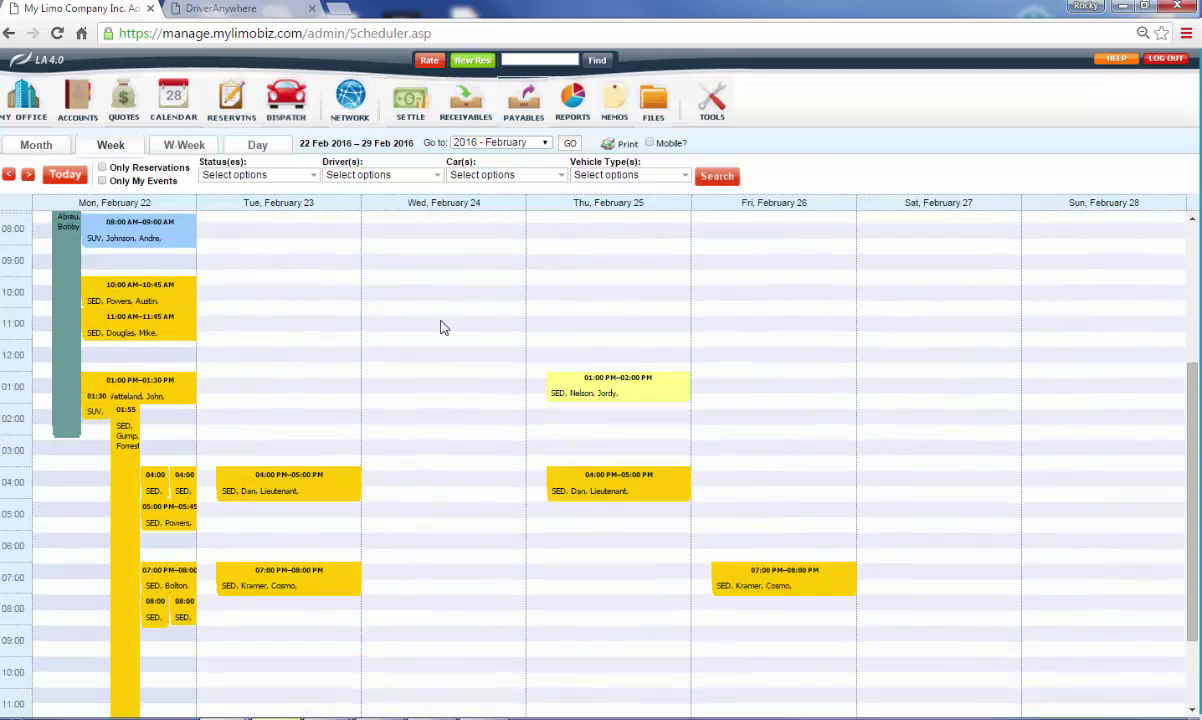
{"action": "left_click", "coordinate": [33, 146]}
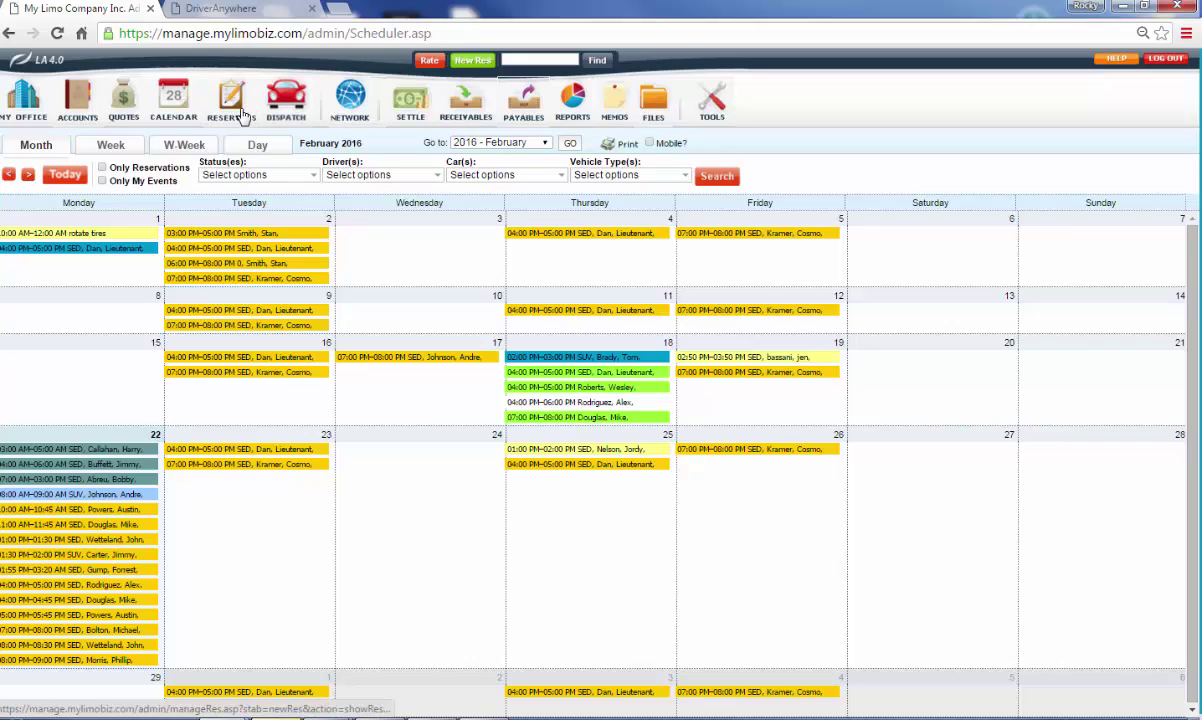
View the dispatch grid for 02/22/2016 and compare it with the driver's trip list in DriverAnywhere.
{"action": "left_click", "coordinate": [285, 102]}
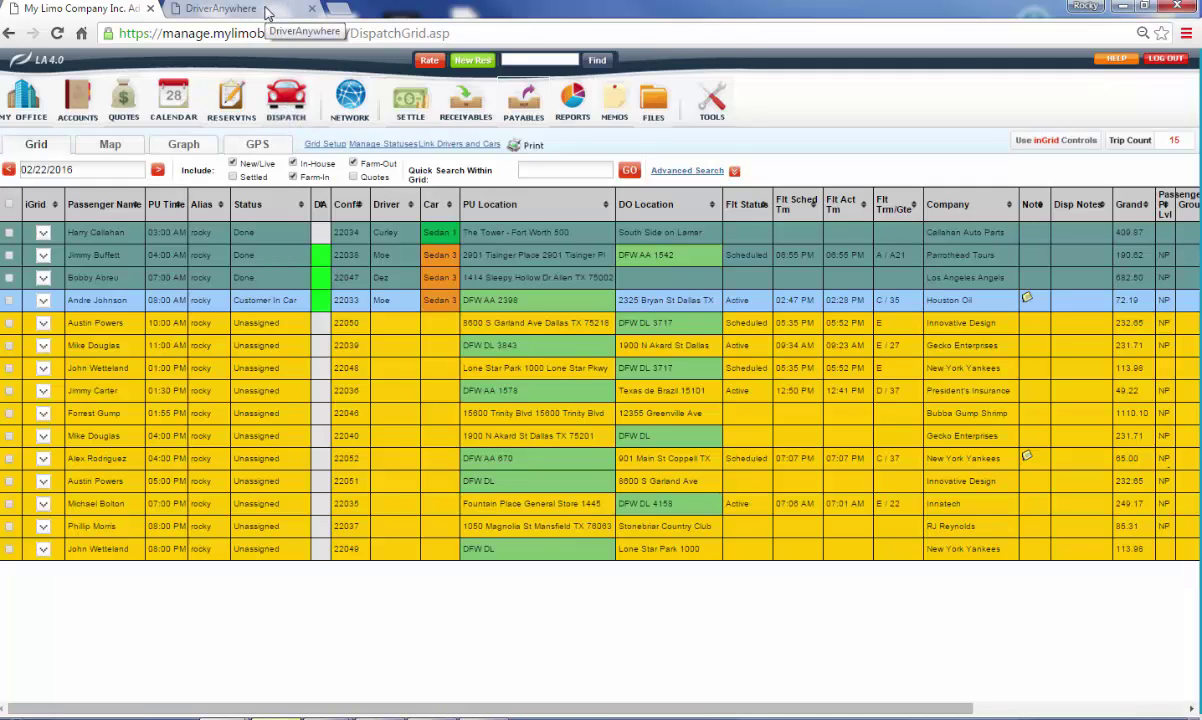
{"action": "left_click", "coordinate": [266, 12]}
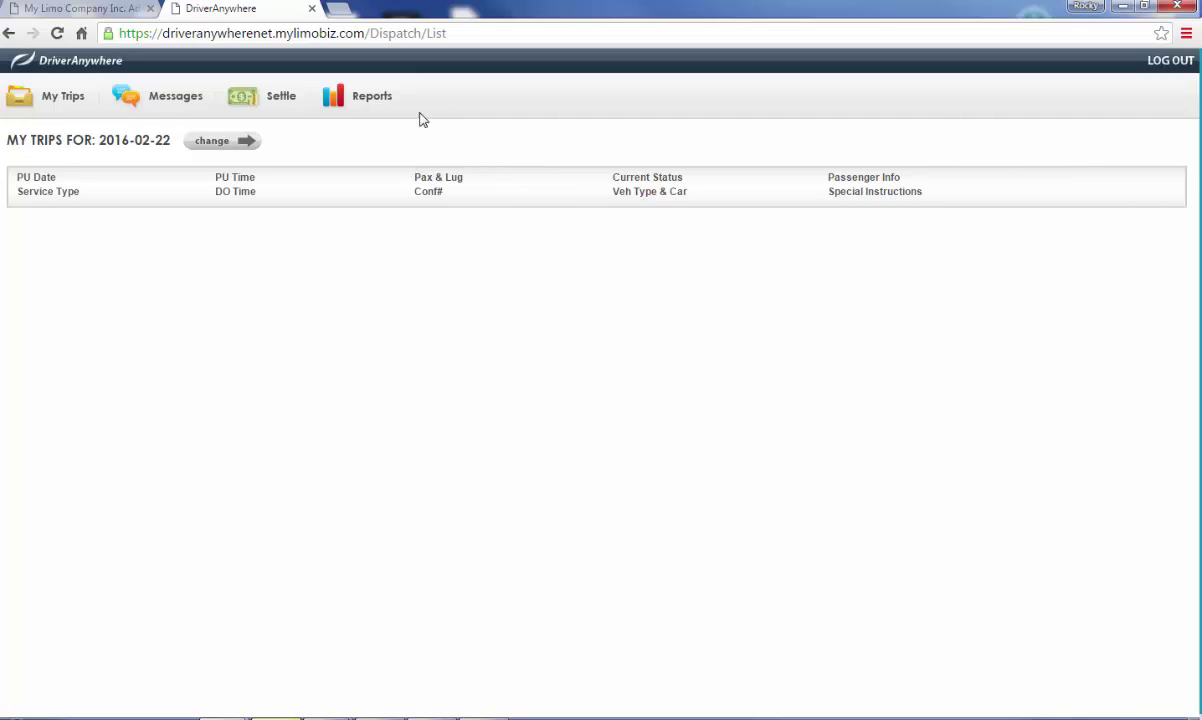
{"action": "left_click", "coordinate": [95, 9]}
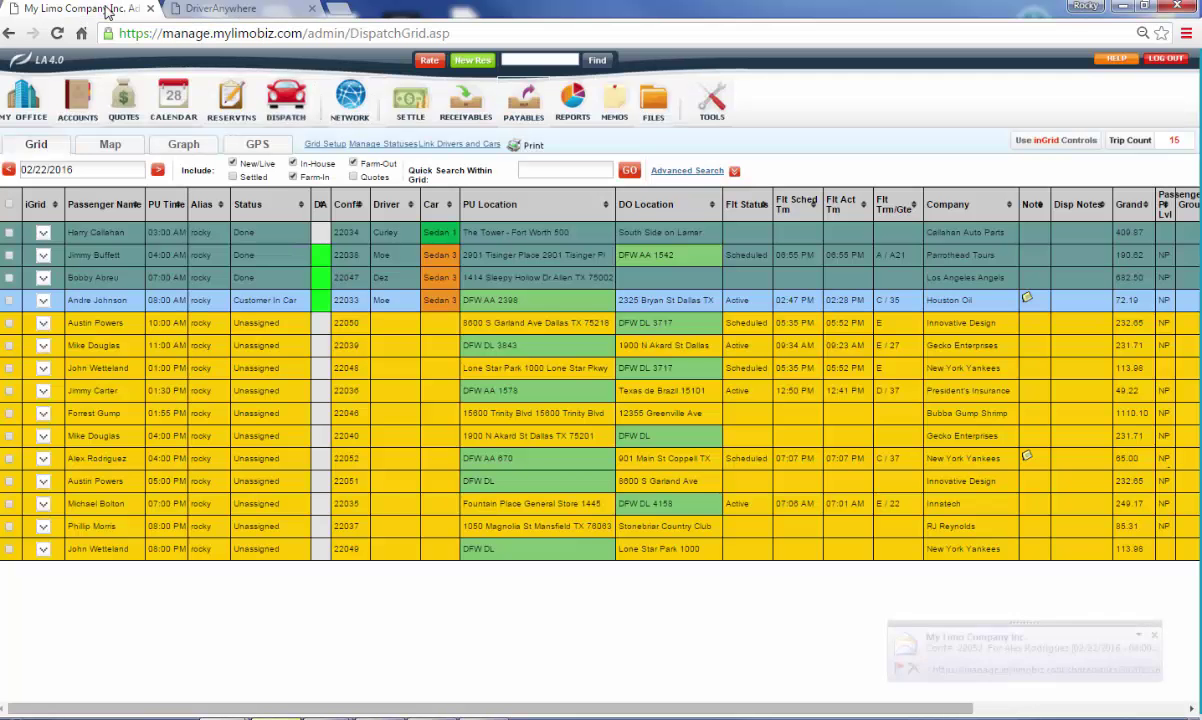
Set the 10:00 AM trip to Dispatched with the 07:00 AM trip's driver and Sedan 1 (Lincoln Town Car), and acknowledge the assignment conflict.
{"action": "left_click", "coordinate": [268, 322]}
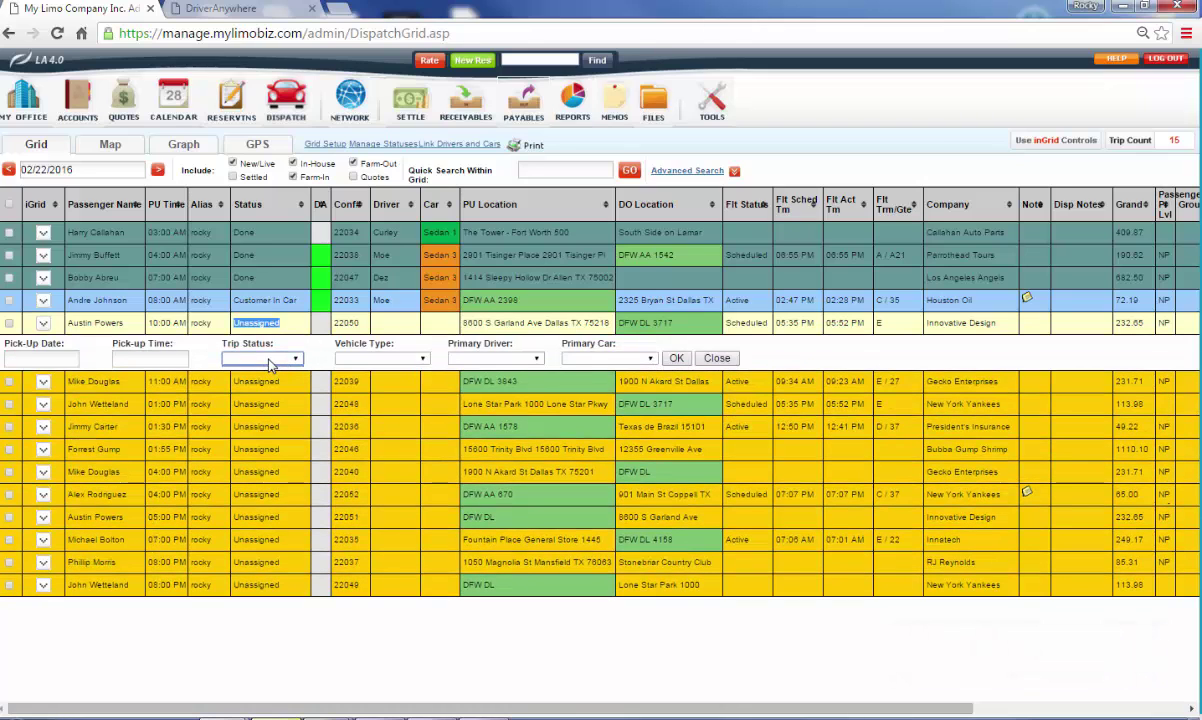
{"action": "left_click", "coordinate": [296, 358]}
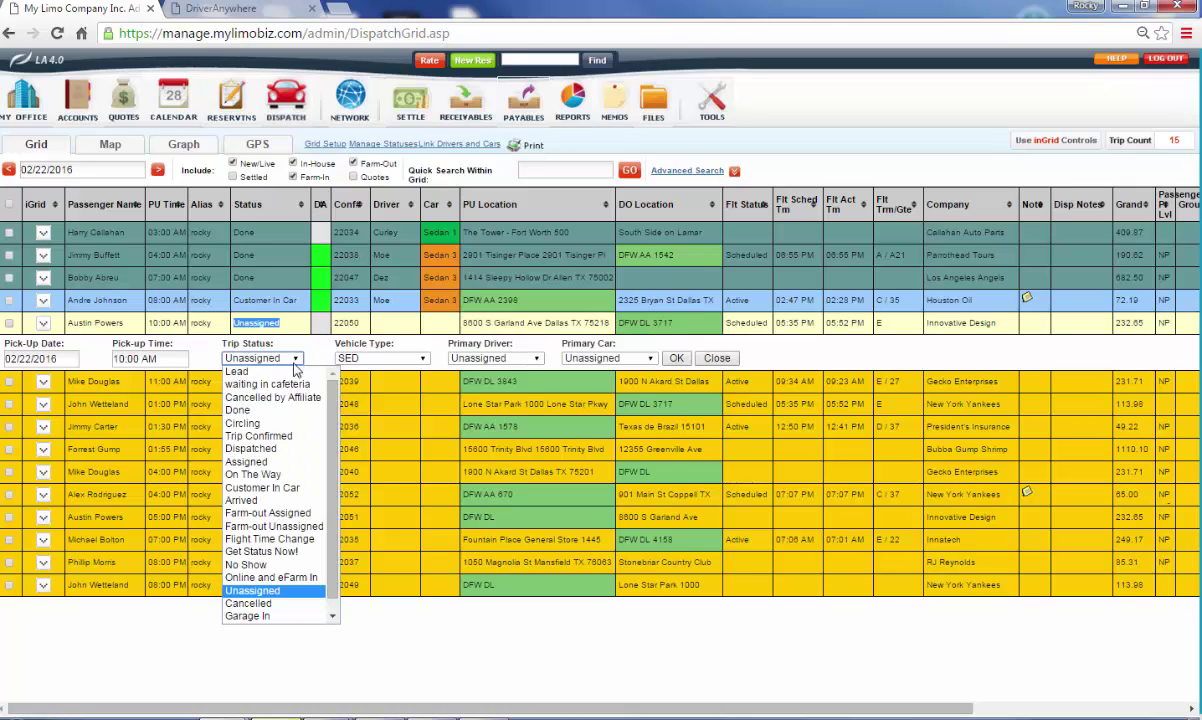
{"action": "left_click", "coordinate": [280, 449]}
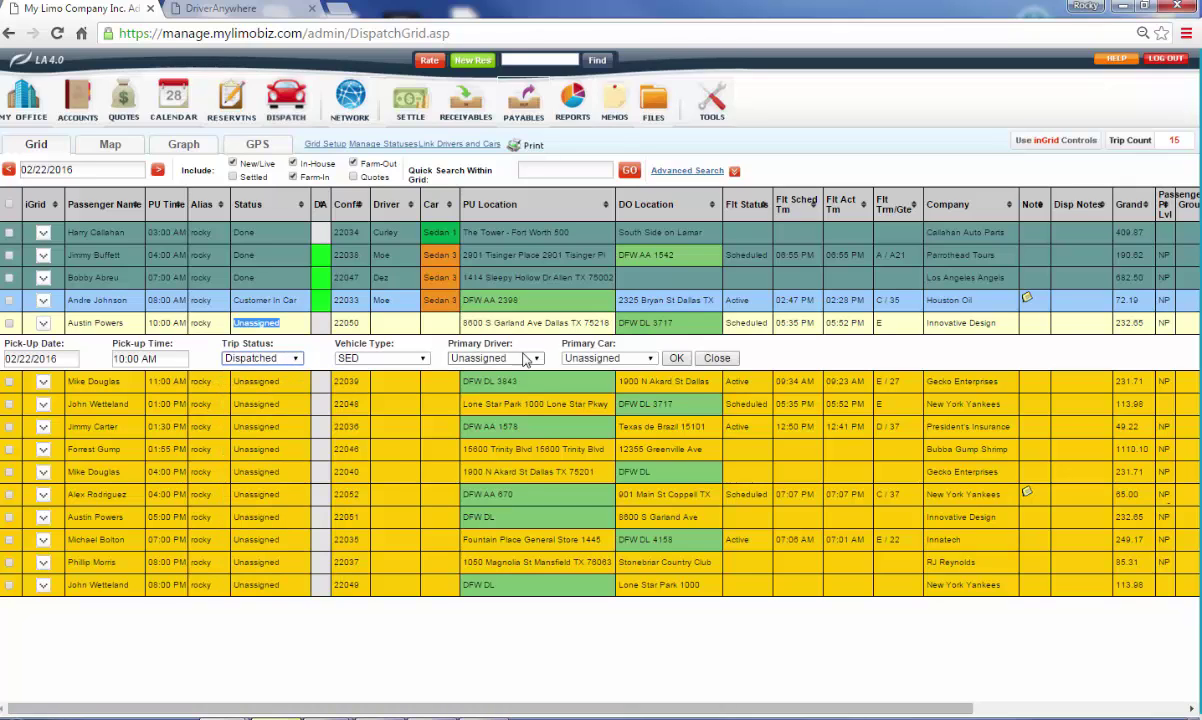
{"action": "left_click", "coordinate": [530, 366]}
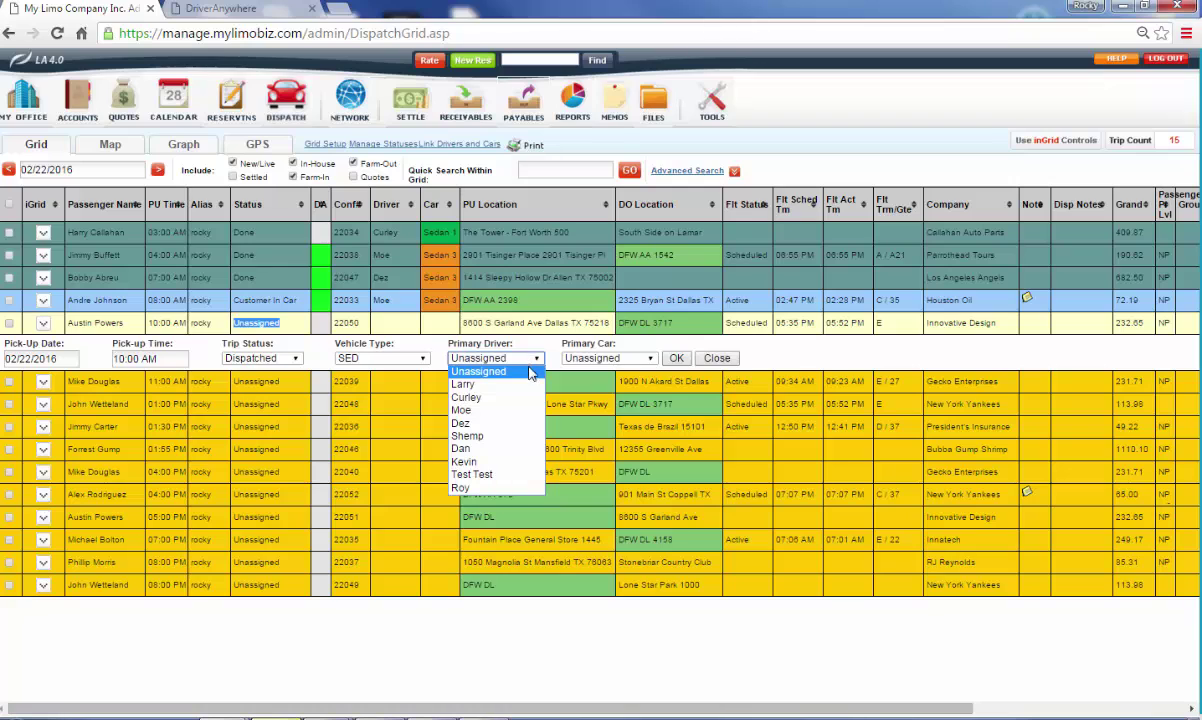
{"action": "left_click", "coordinate": [490, 423]}
{"action": "left_click", "coordinate": [608, 359]}
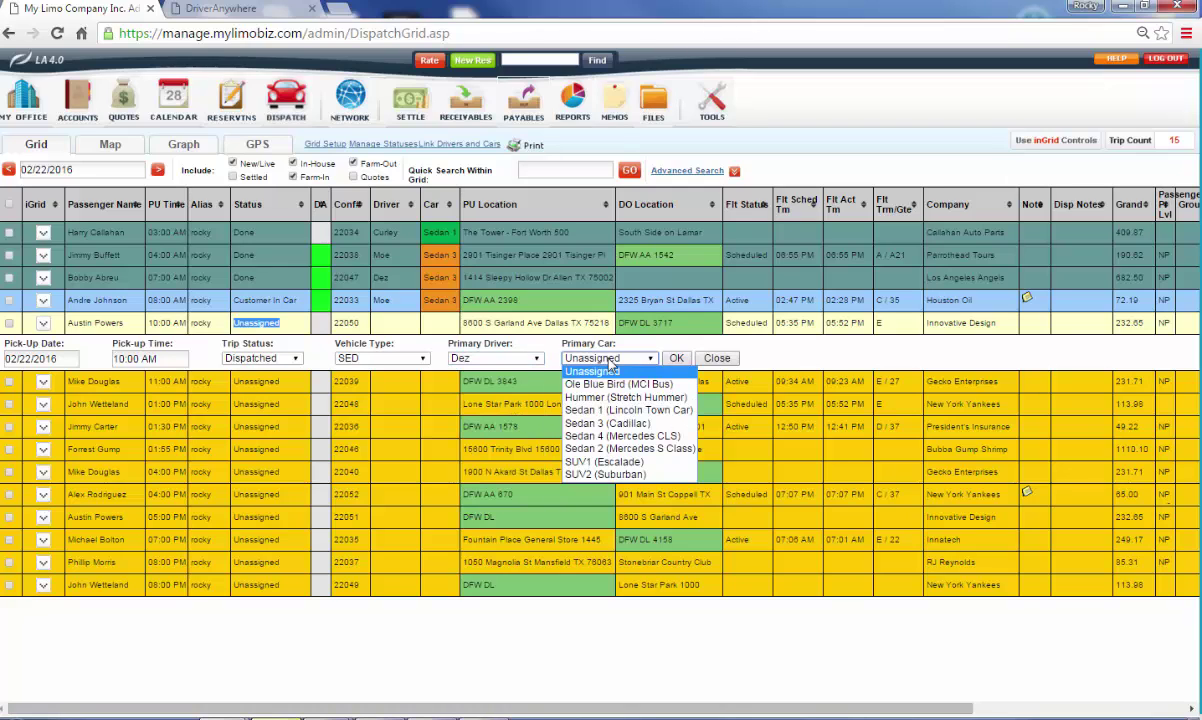
{"action": "left_click", "coordinate": [619, 410]}
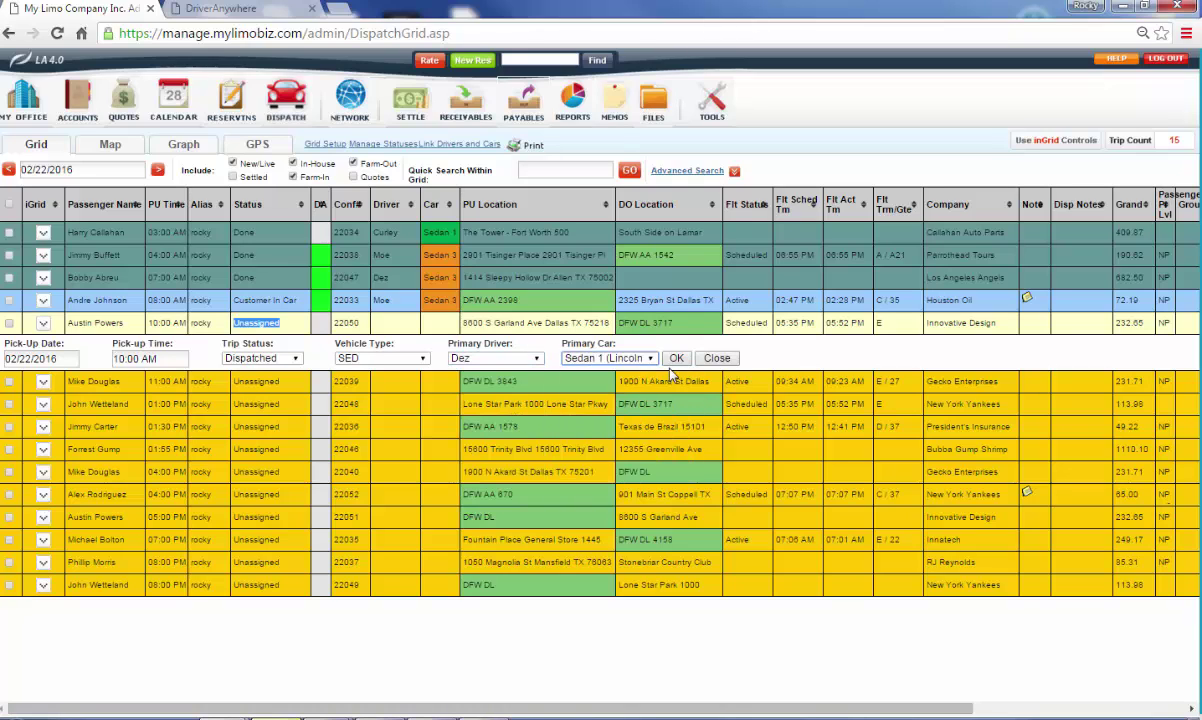
{"action": "left_click", "coordinate": [675, 358]}
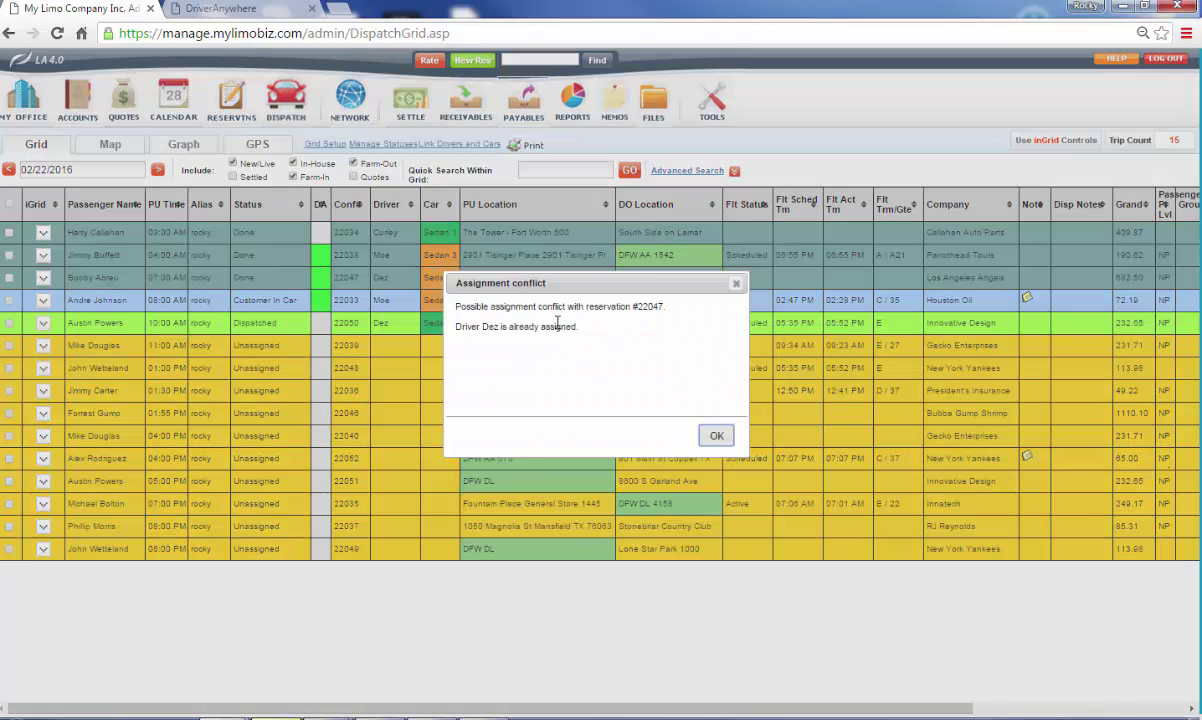
{"action": "left_click", "coordinate": [717, 438]}
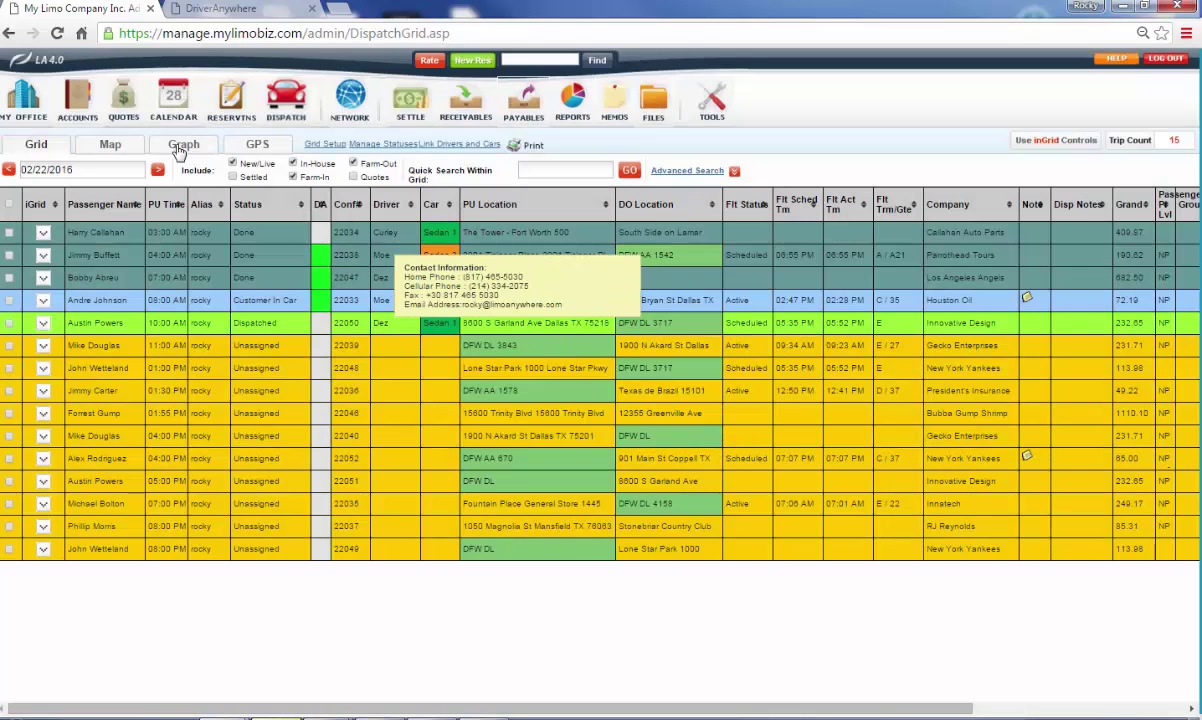
Reassign the 07:00 AM trip to the next driver column on the dispatch graph and acknowledge the car conflict.
{"action": "left_click", "coordinate": [180, 146]}
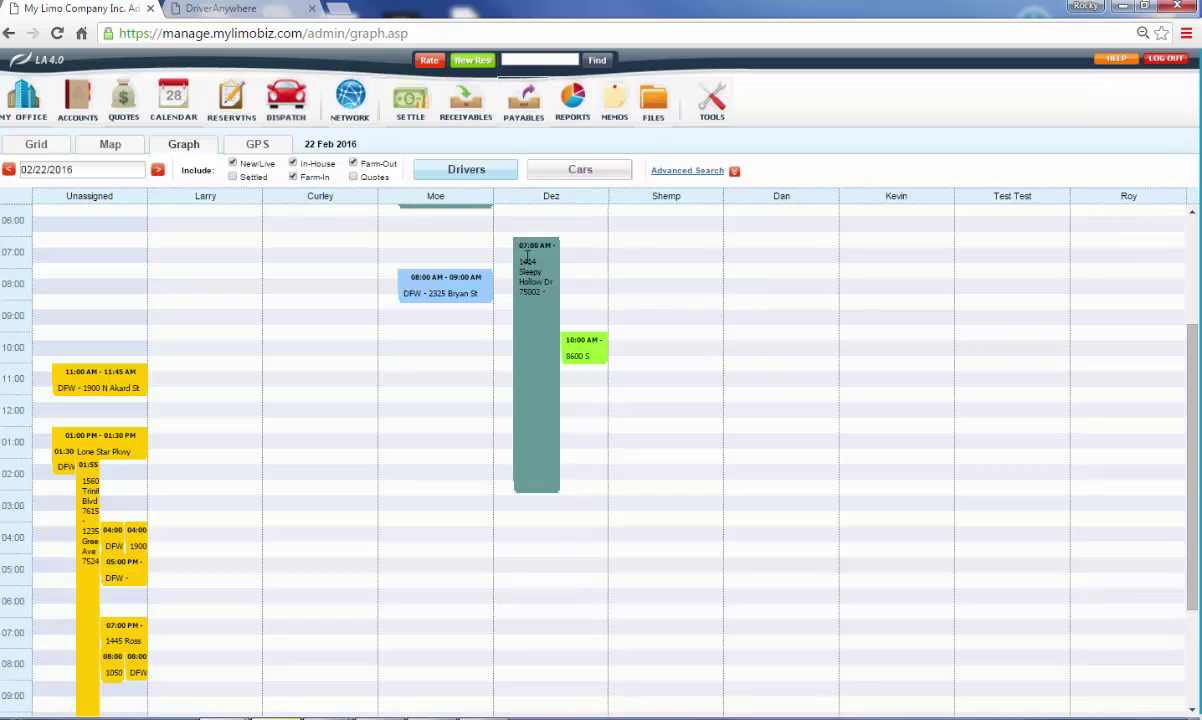
{"action": "left_click_drag", "start_coordinate": [530, 245], "coordinate": [652, 260]}
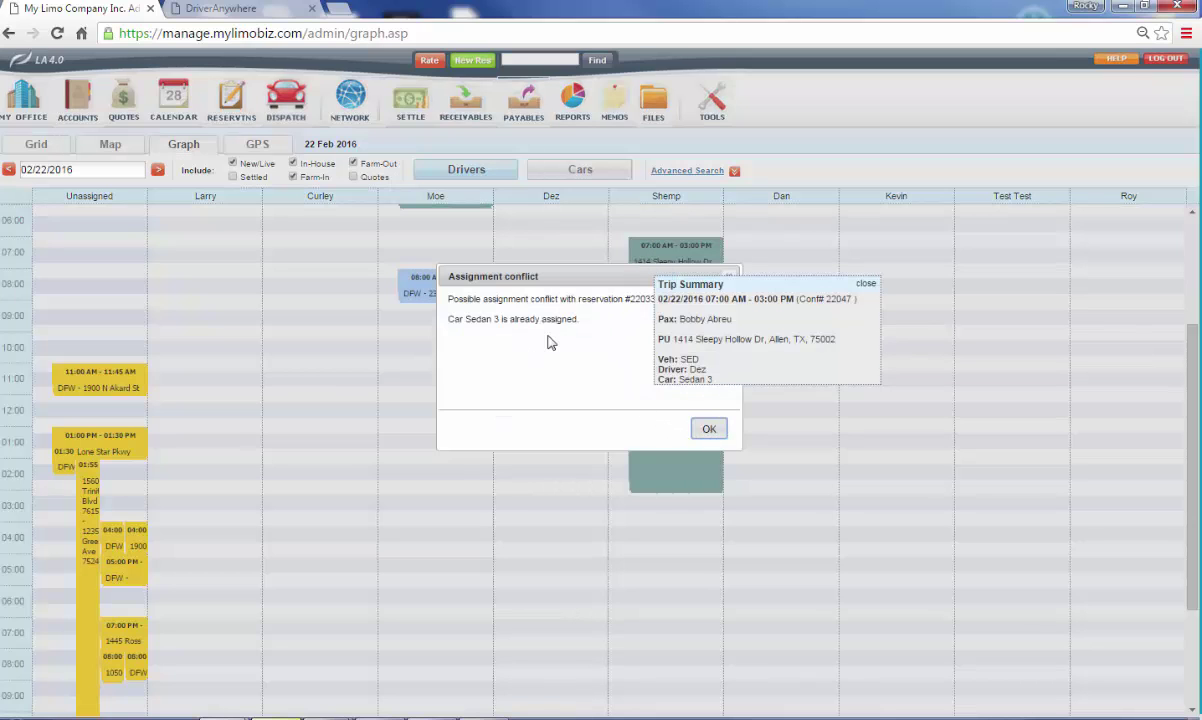
{"action": "left_click", "coordinate": [707, 430]}
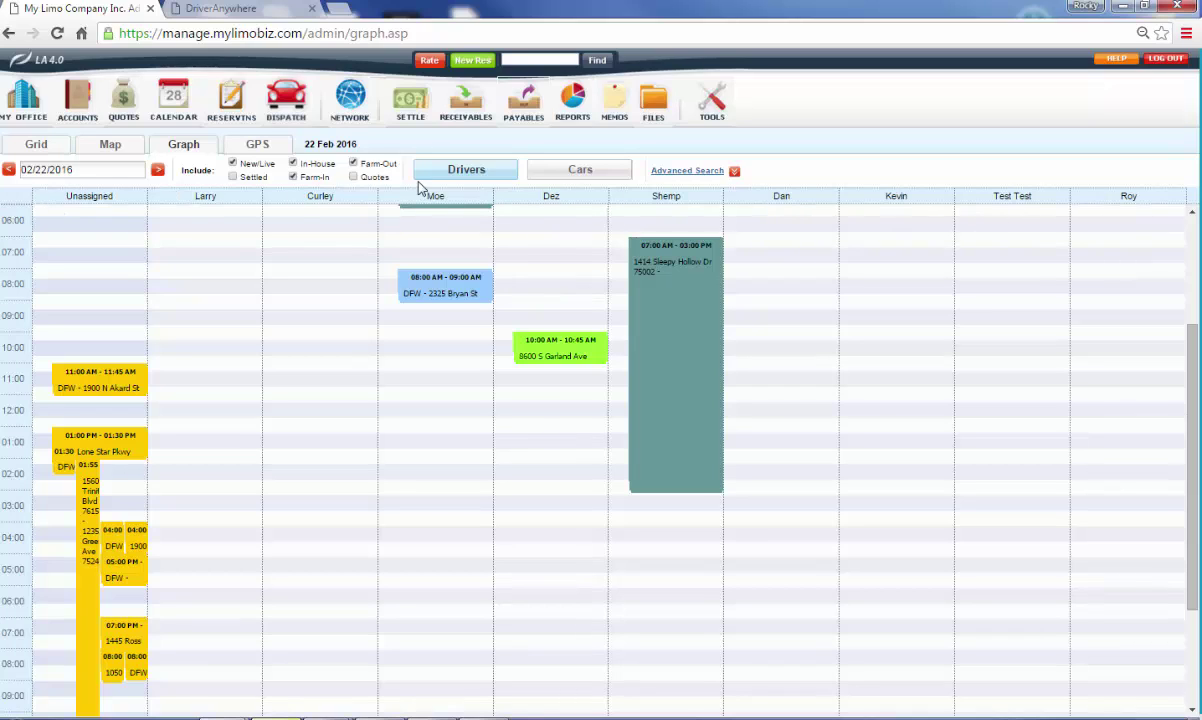
On the graph by cars, assign the 08:00 AM and 11:00 AM trips to Sedan 4 and the 01:00 PM trip to Sedan 1.
{"action": "left_click", "coordinate": [581, 172]}
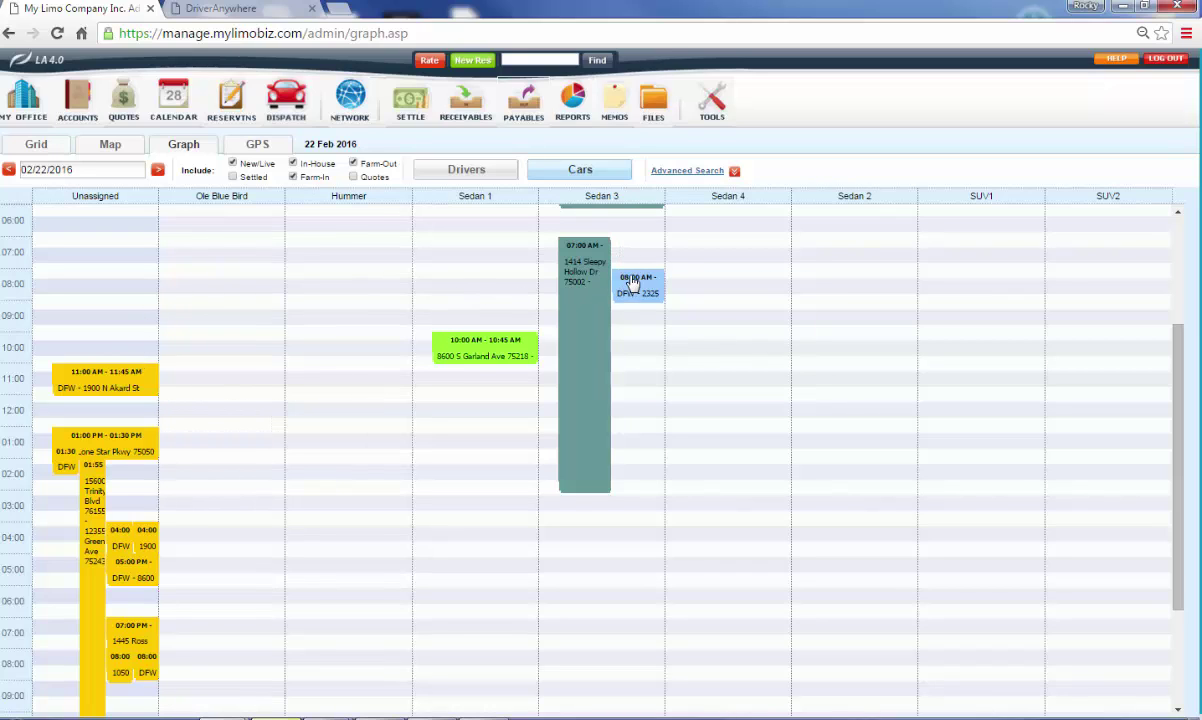
{"action": "left_click_drag", "start_coordinate": [632, 285], "coordinate": [720, 284]}
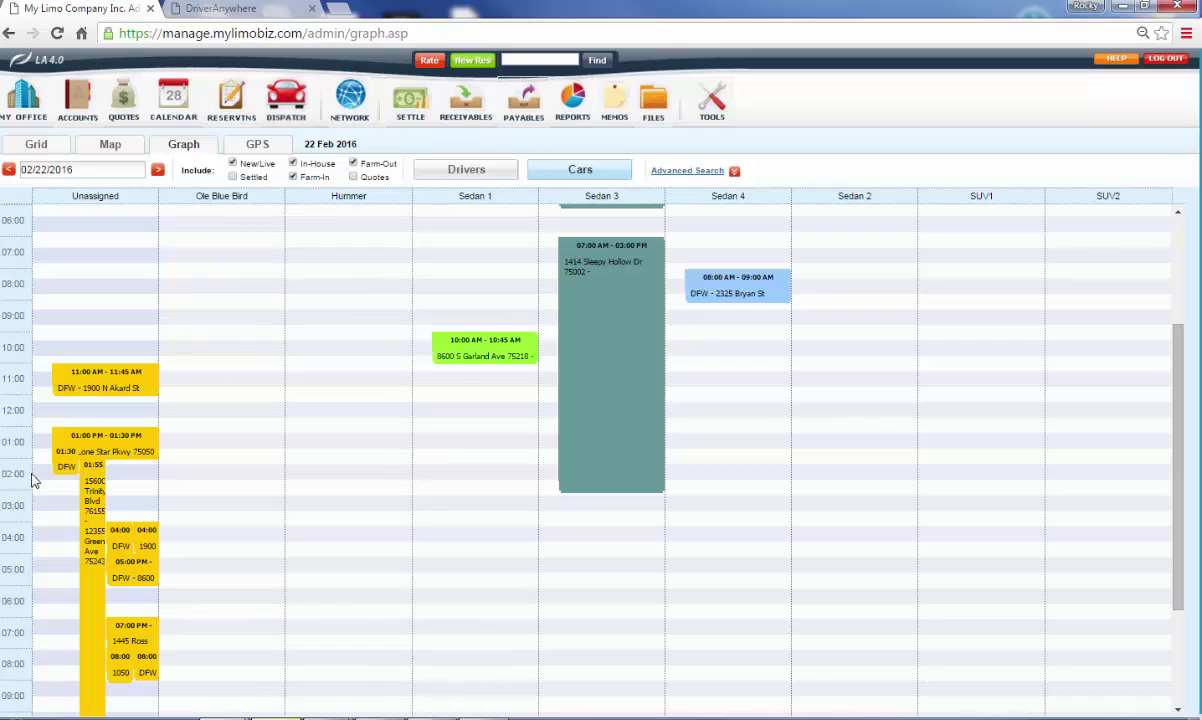
{"action": "left_click_drag", "start_coordinate": [98, 442], "coordinate": [496, 451]}
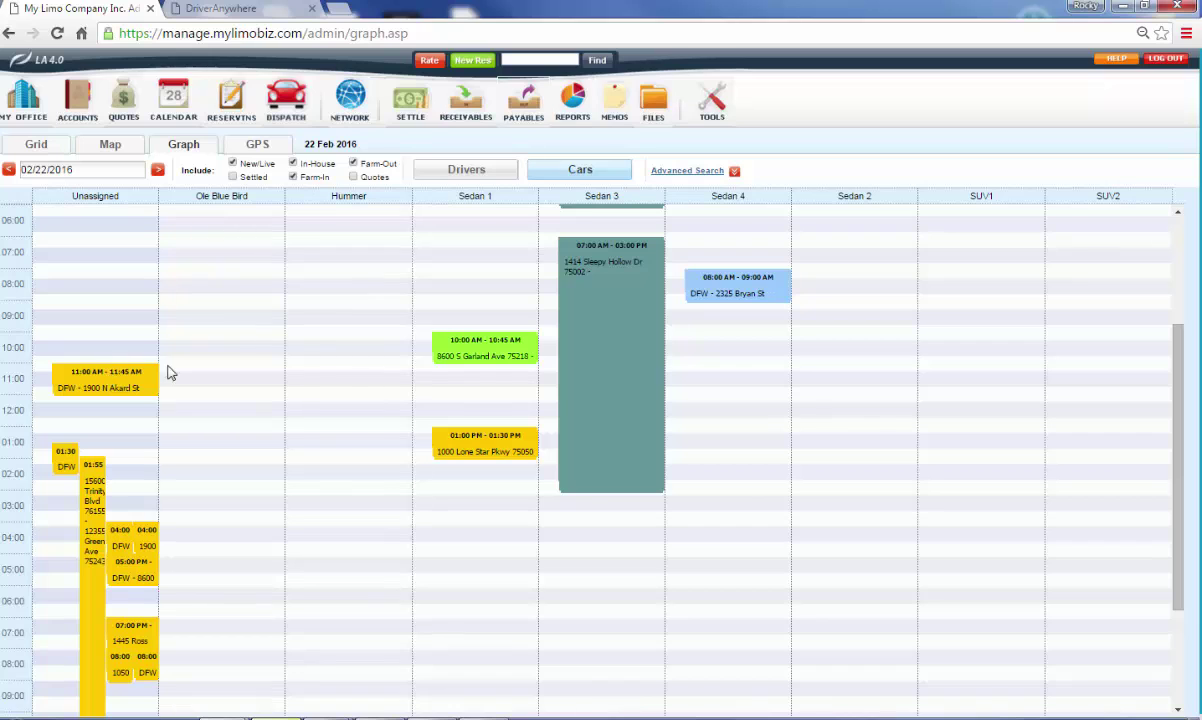
{"action": "left_click_drag", "start_coordinate": [150, 378], "coordinate": [770, 386]}
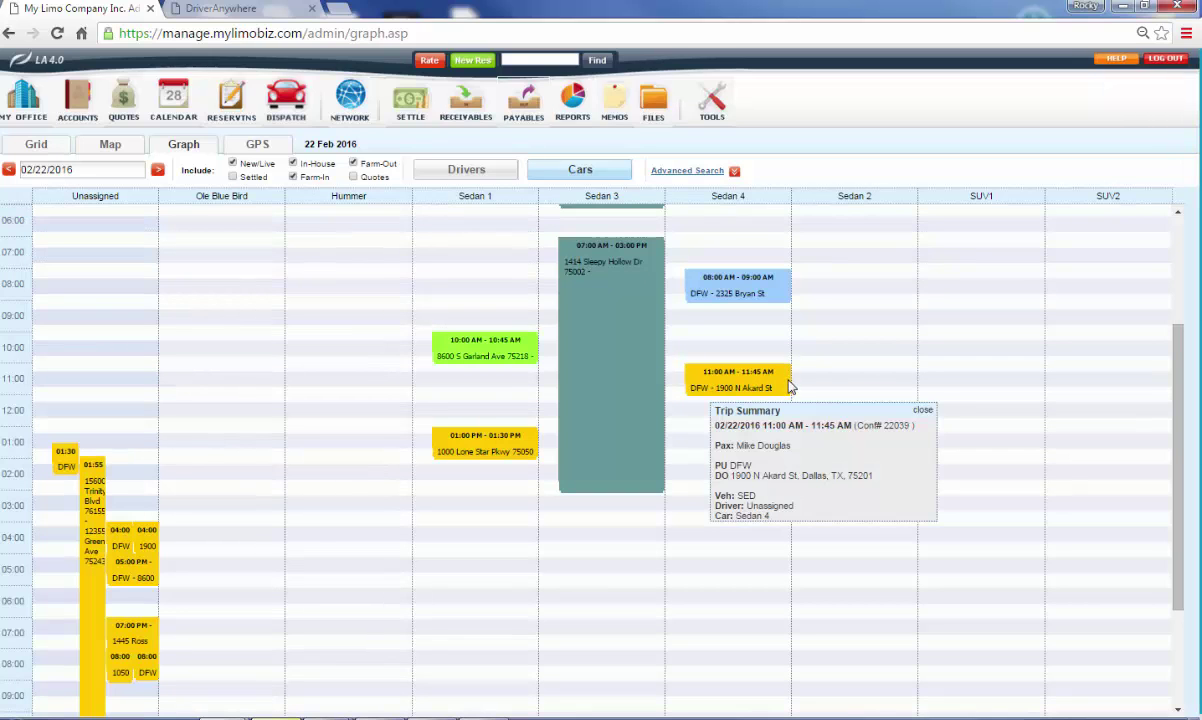
Open the dispatched 10:00 AM trip's assignment details in the dispatch grid and check the trip list in DriverAnywhere.
{"action": "left_click", "coordinate": [45, 149]}
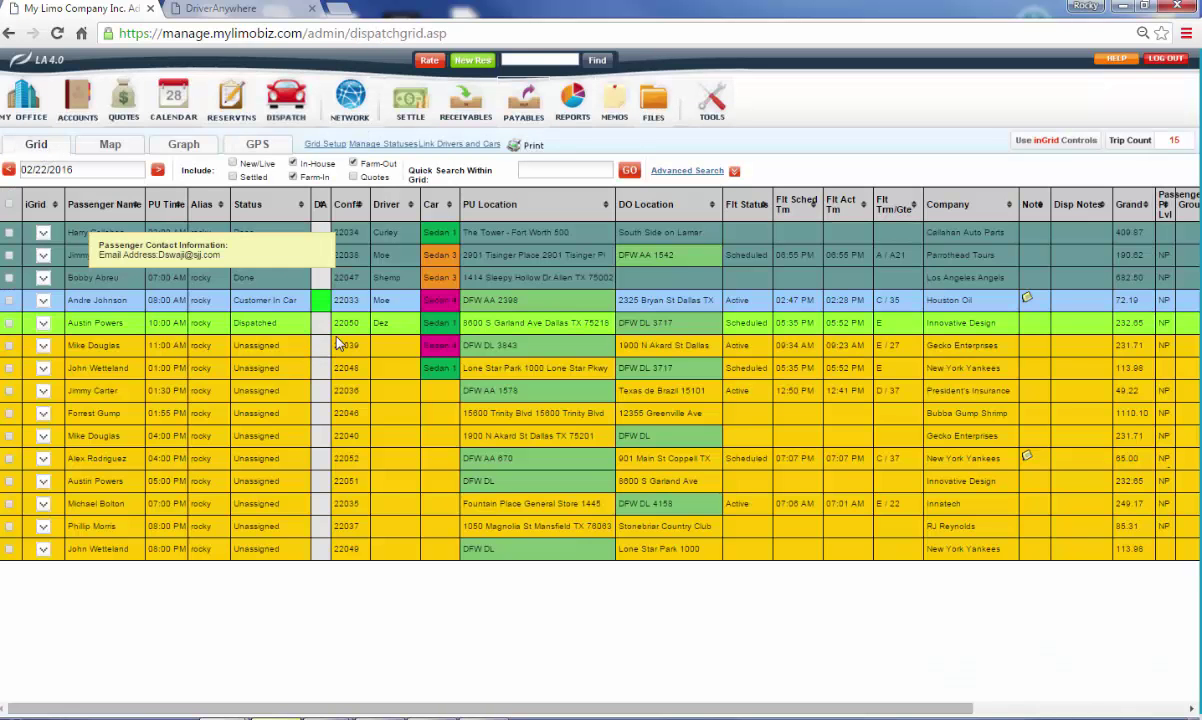
{"action": "double_click", "coordinate": [262, 323]}
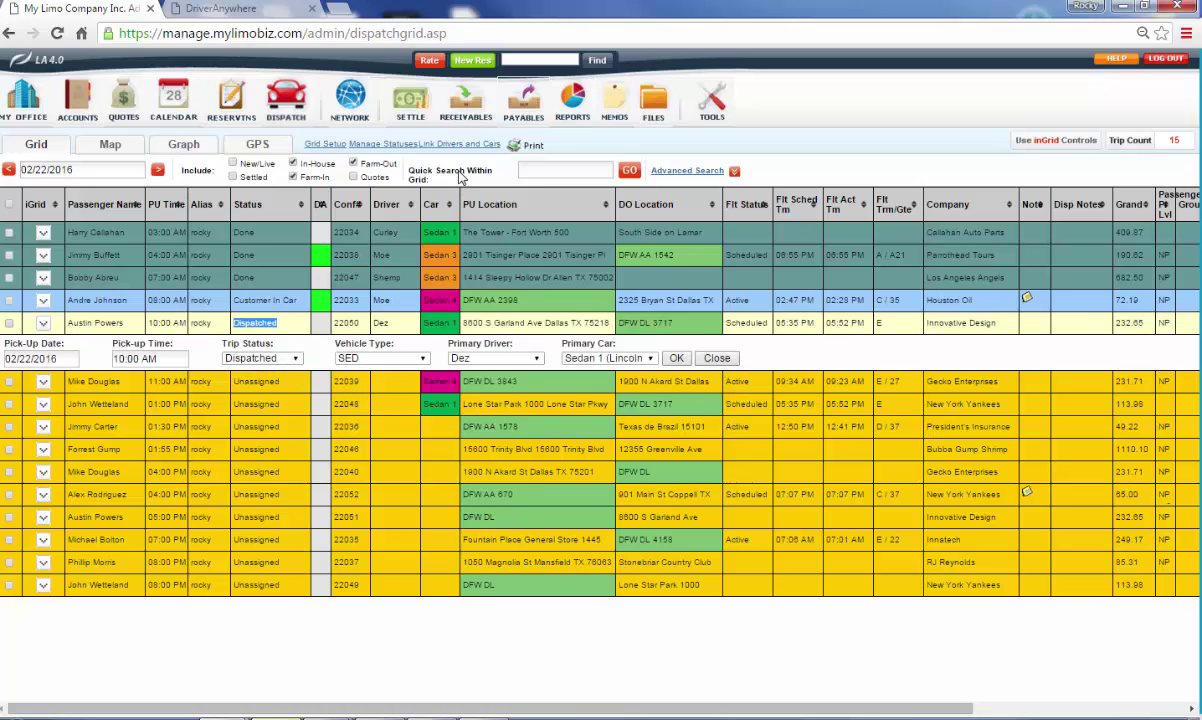
{"action": "left_click", "coordinate": [215, 10]}
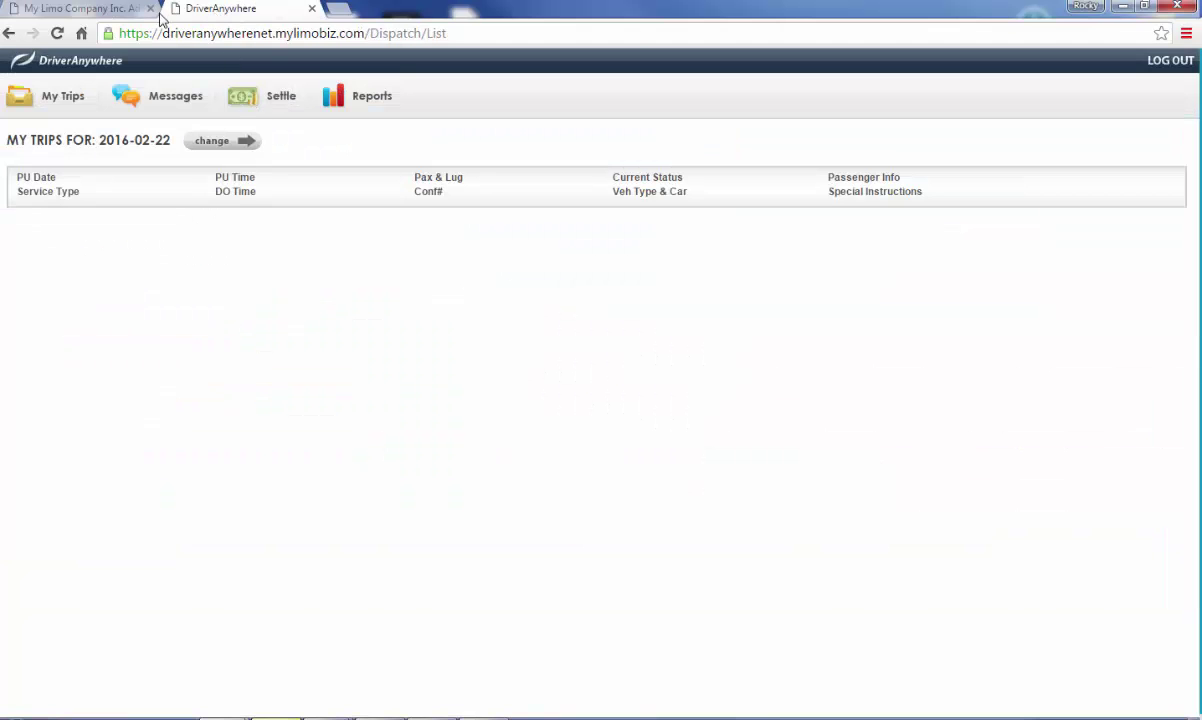
Reassign the dispatched 10:00 AM trip to the 08:00 AM trip's driver and reload the trip list in DriverAnywhere.
{"action": "left_click", "coordinate": [90, 9]}
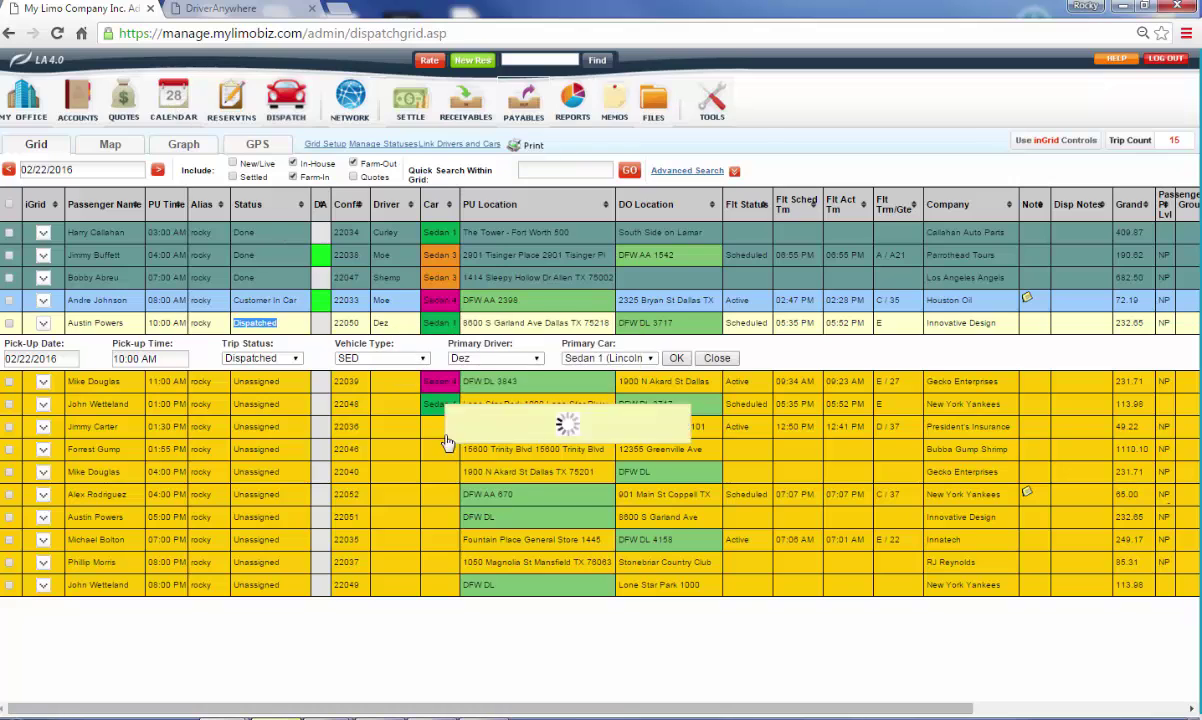
{"action": "left_click", "coordinate": [497, 360]}
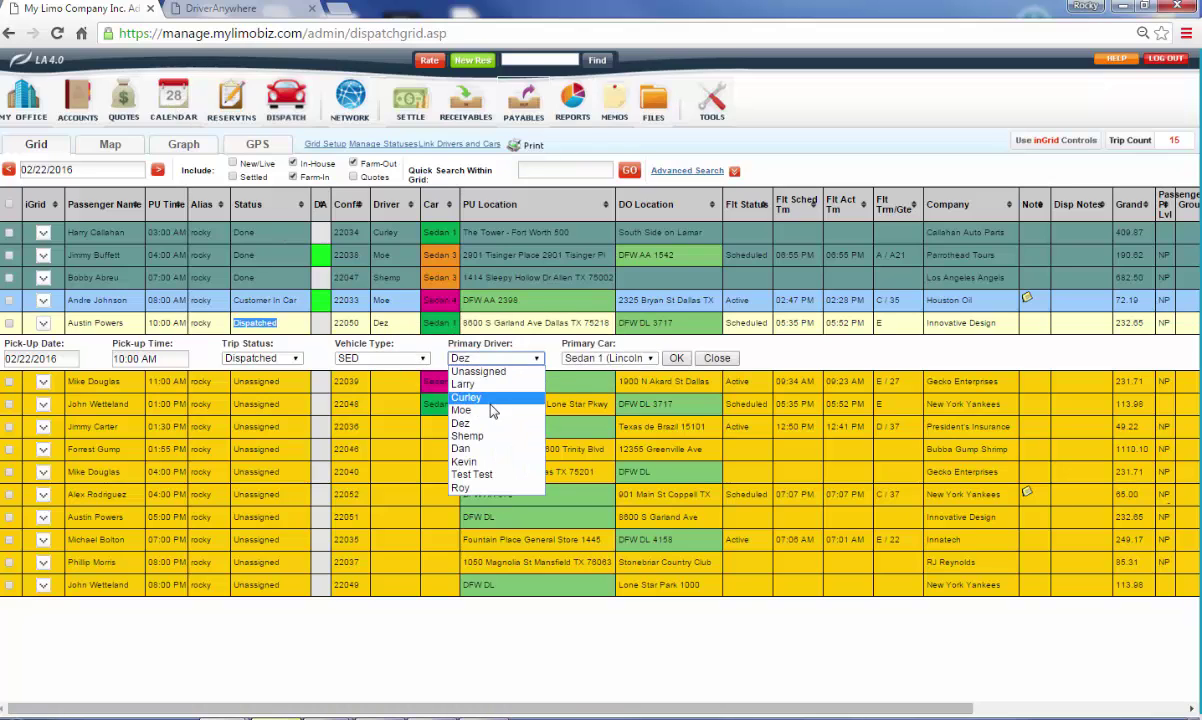
{"action": "left_click", "coordinate": [490, 407]}
{"action": "left_click", "coordinate": [675, 358]}
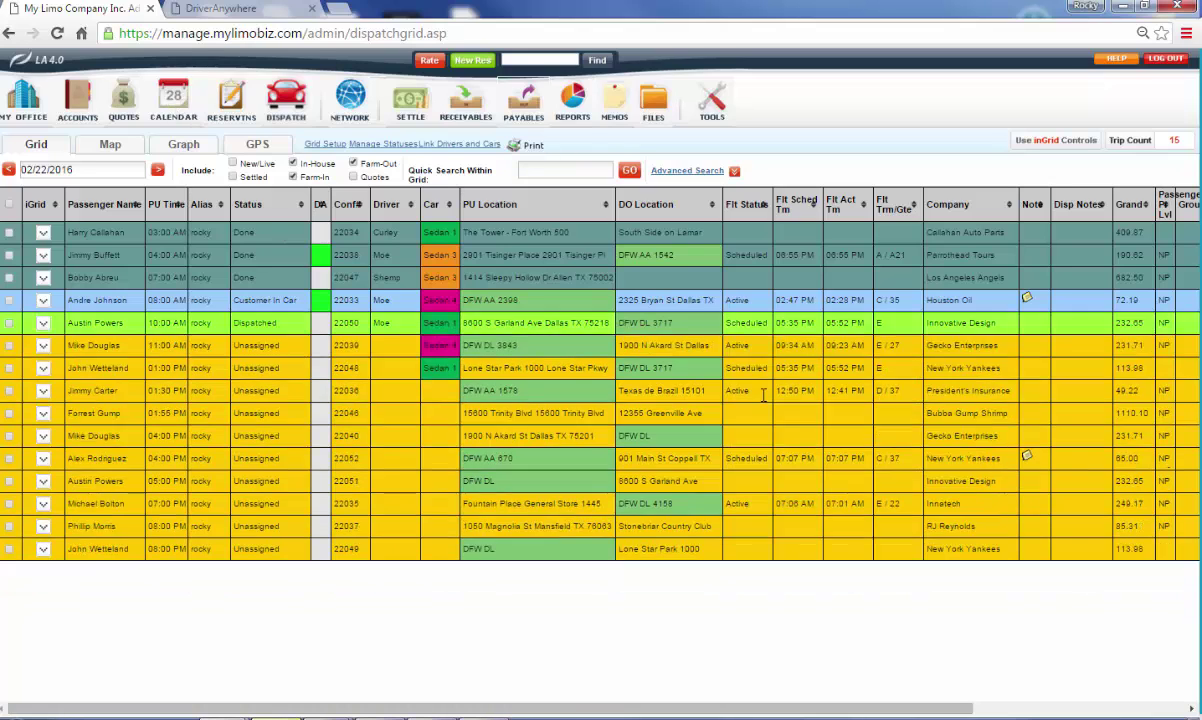
{"action": "left_click", "coordinate": [253, 12]}
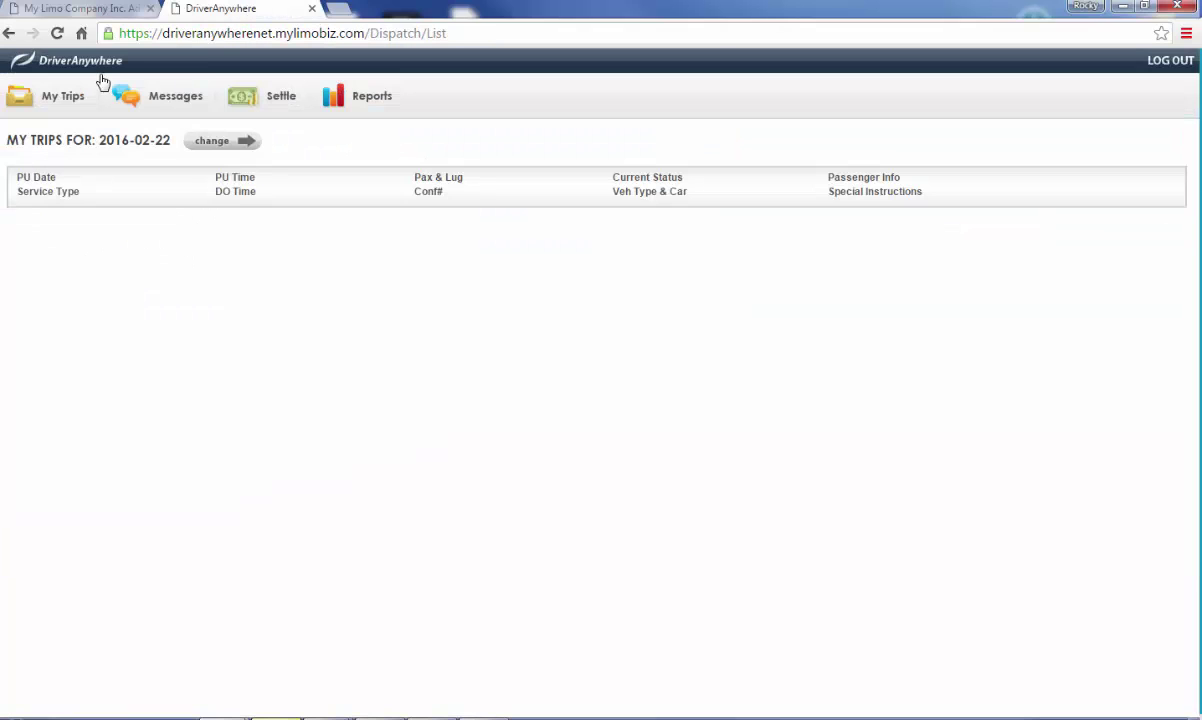
{"action": "left_click", "coordinate": [57, 33]}
Set the 10:00 AM trip's primary driver back to the previously assigned driver in the dispatch grid and reload the DriverAnywhere trip list.
{"action": "left_click", "coordinate": [80, 8]}
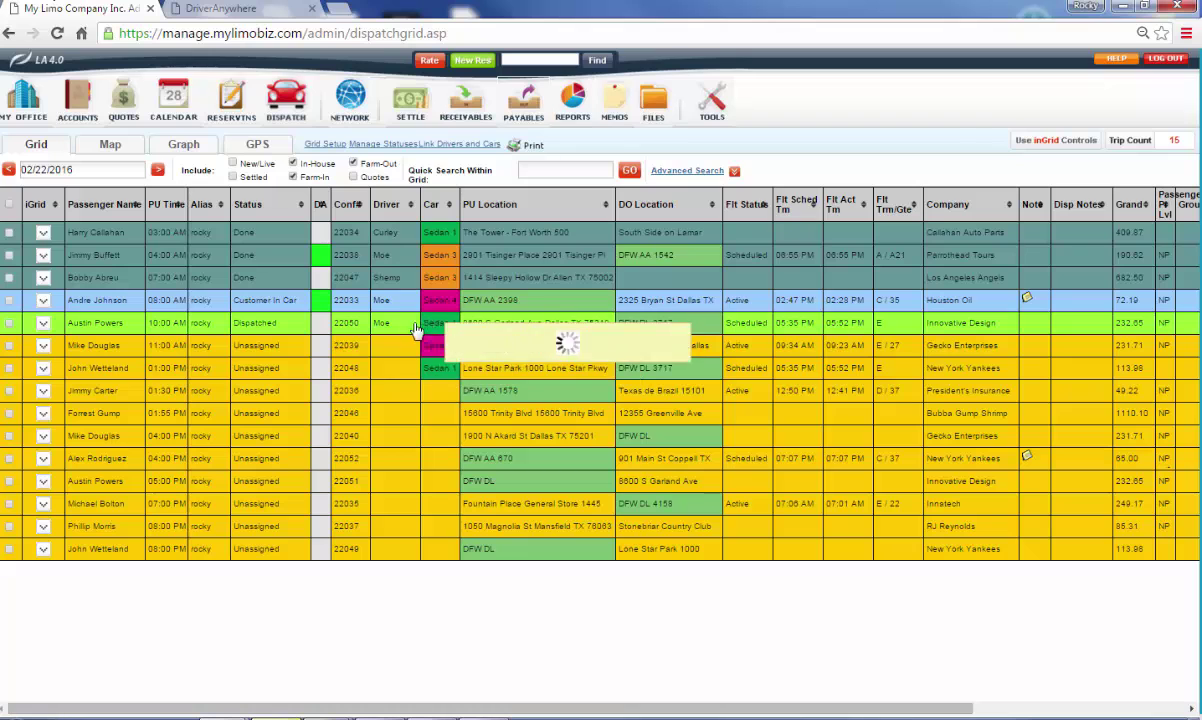
{"action": "double_click", "coordinate": [346, 320]}
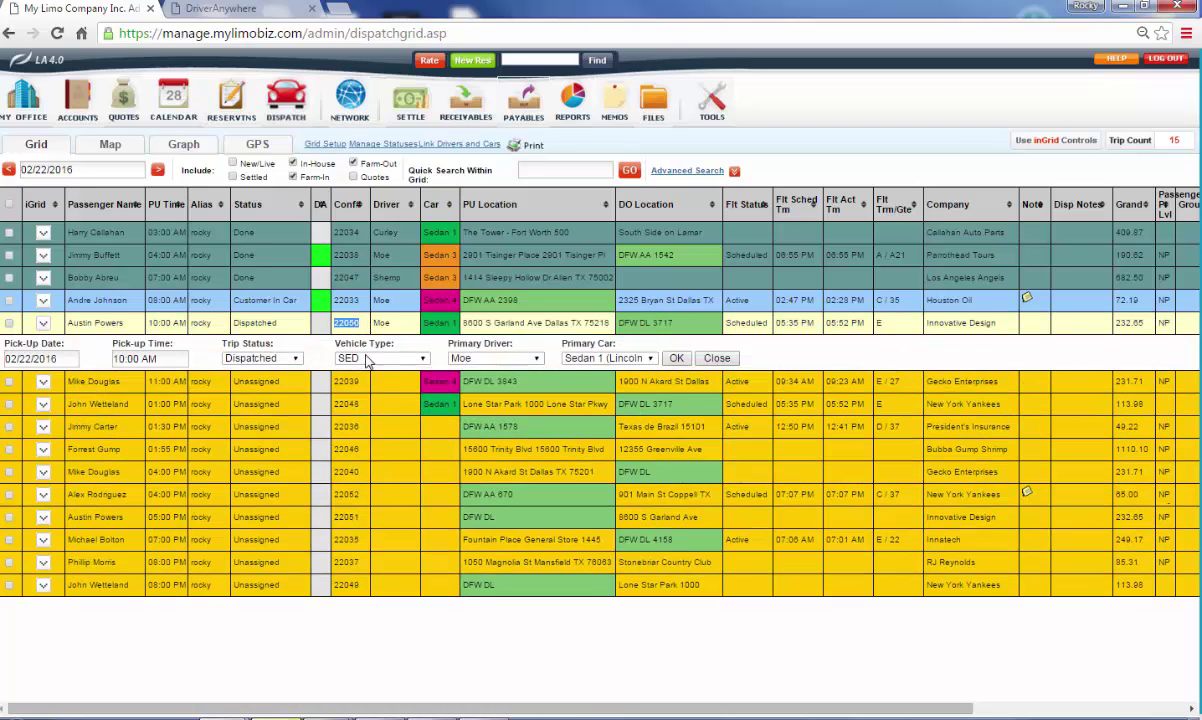
{"action": "left_click", "coordinate": [495, 358]}
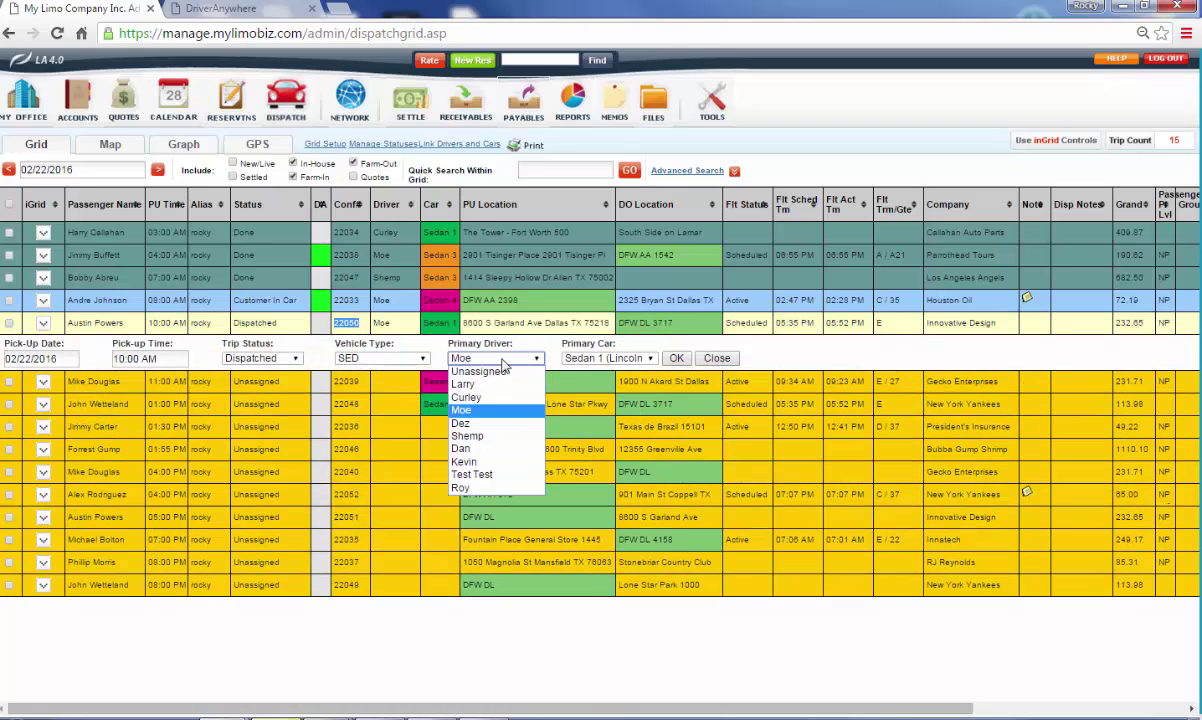
{"action": "left_click", "coordinate": [503, 424]}
{"action": "left_click", "coordinate": [675, 358]}
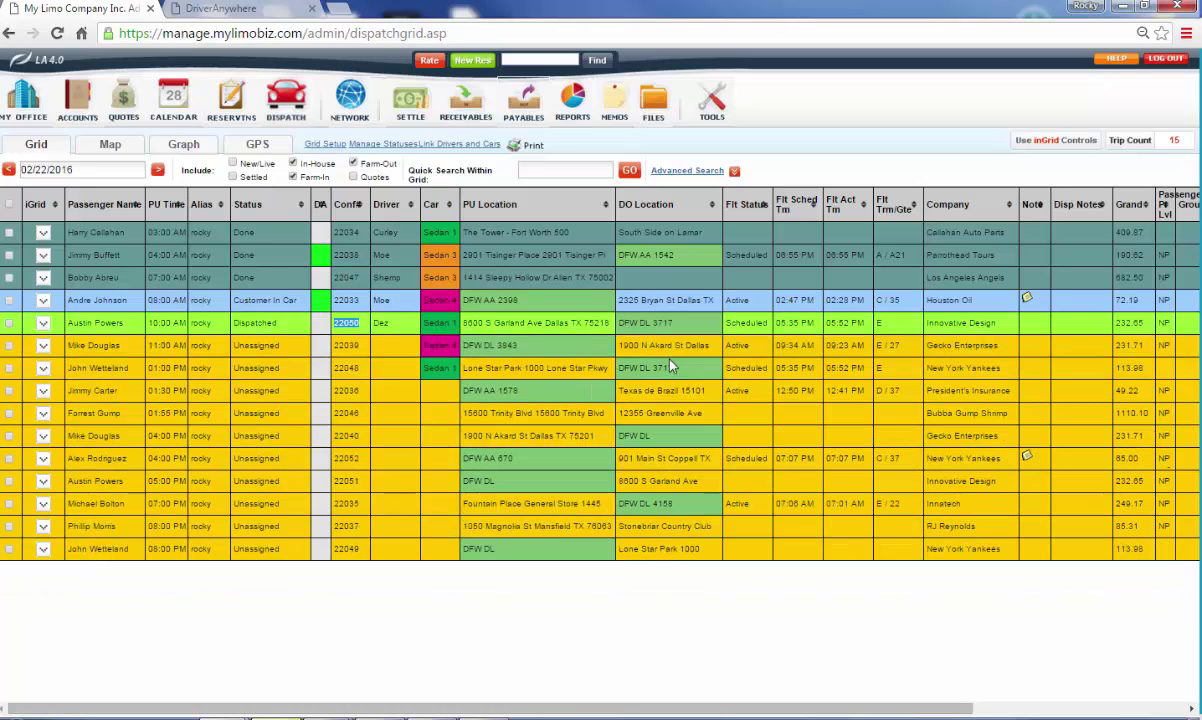
{"action": "left_click", "coordinate": [226, 8]}
{"action": "left_click", "coordinate": [57, 33]}
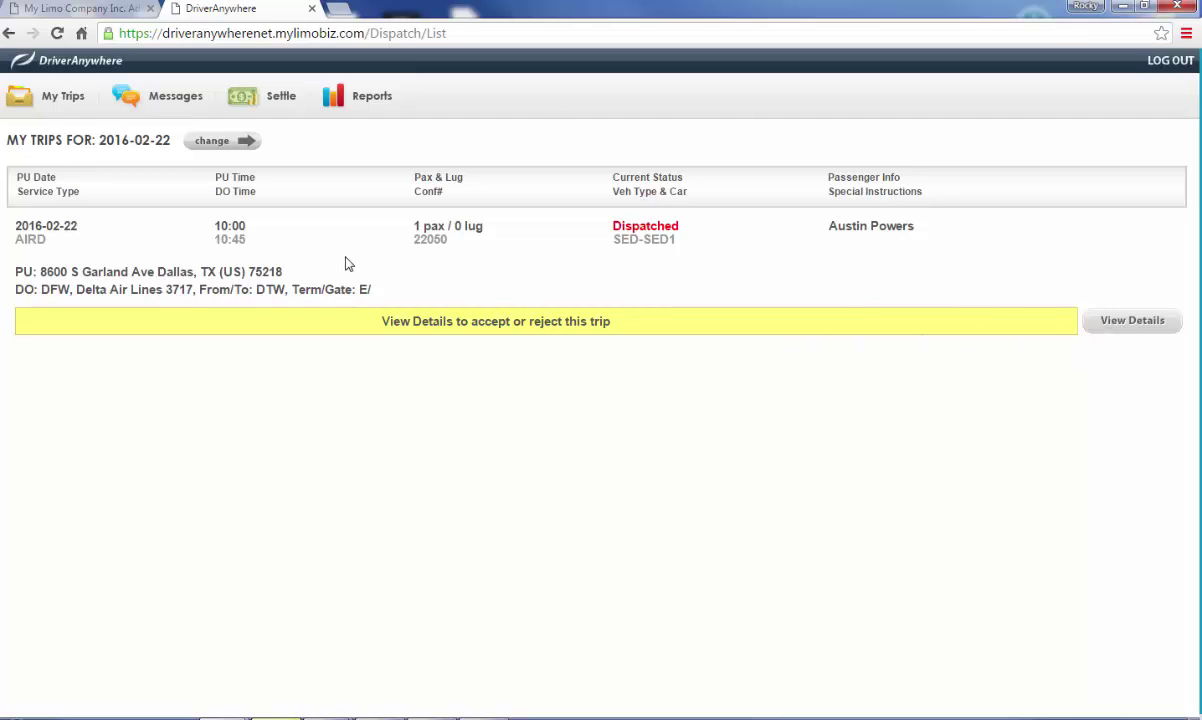
Review the 10:00 AM trip's routing and accept the trip in DriverAnywhere, and reload the dispatch grid to check its driver acceptance.
{"action": "left_click_drag", "start_coordinate": [42, 271], "coordinate": [160, 273]}
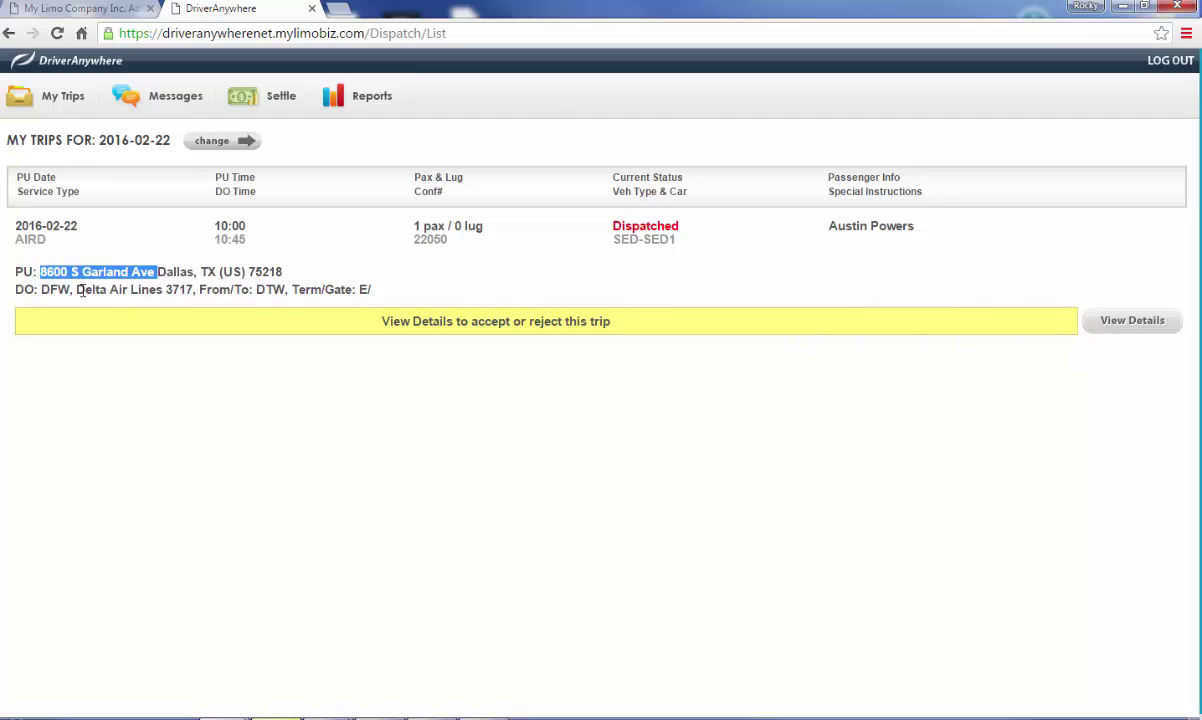
{"action": "left_click_drag", "start_coordinate": [51, 290], "coordinate": [148, 290]}
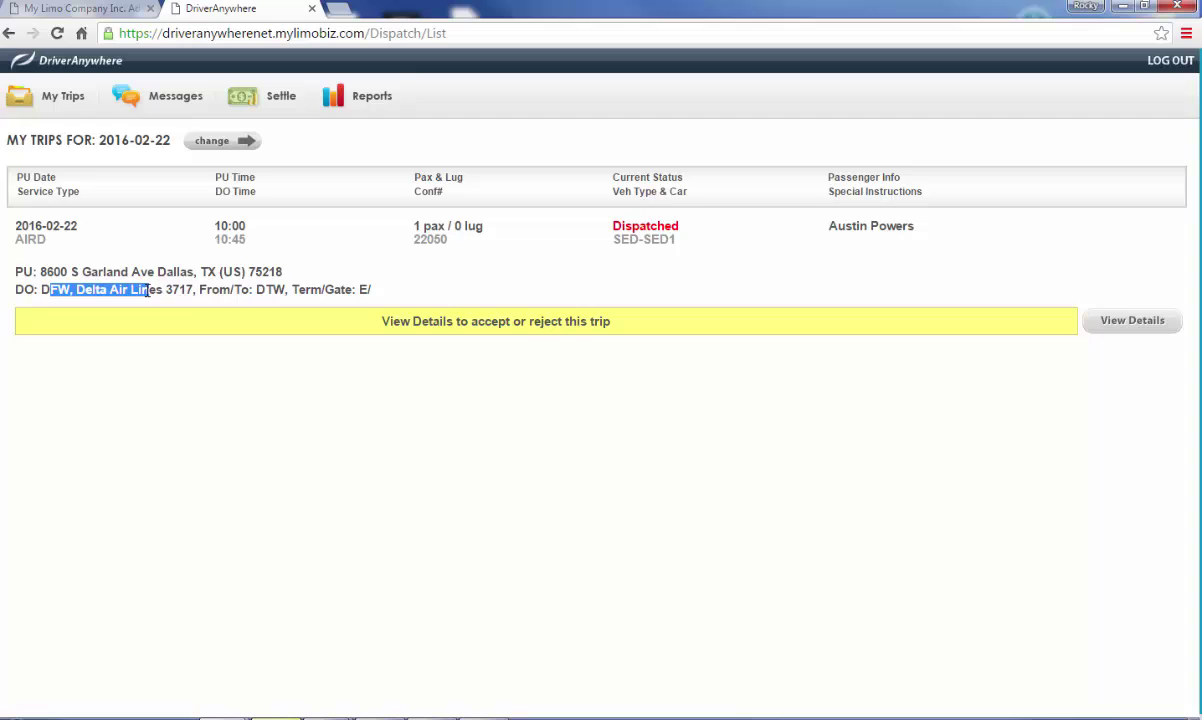
{"action": "left_click", "coordinate": [1123, 320]}
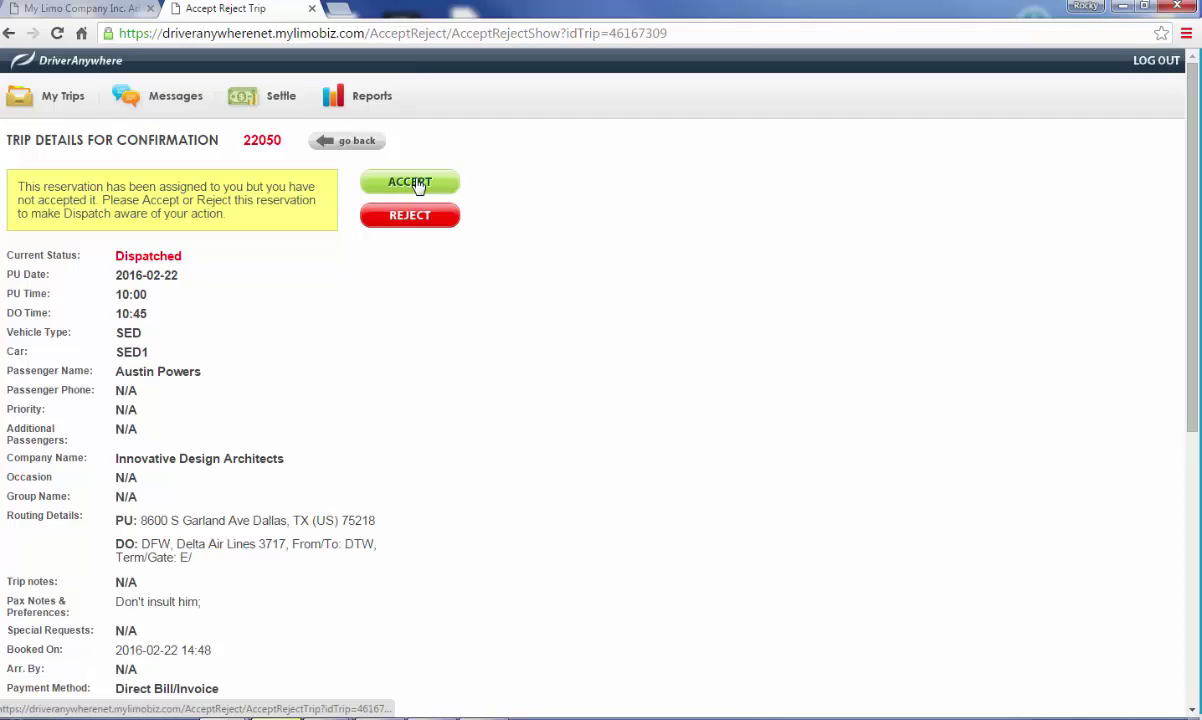
{"action": "left_click", "coordinate": [418, 184]}
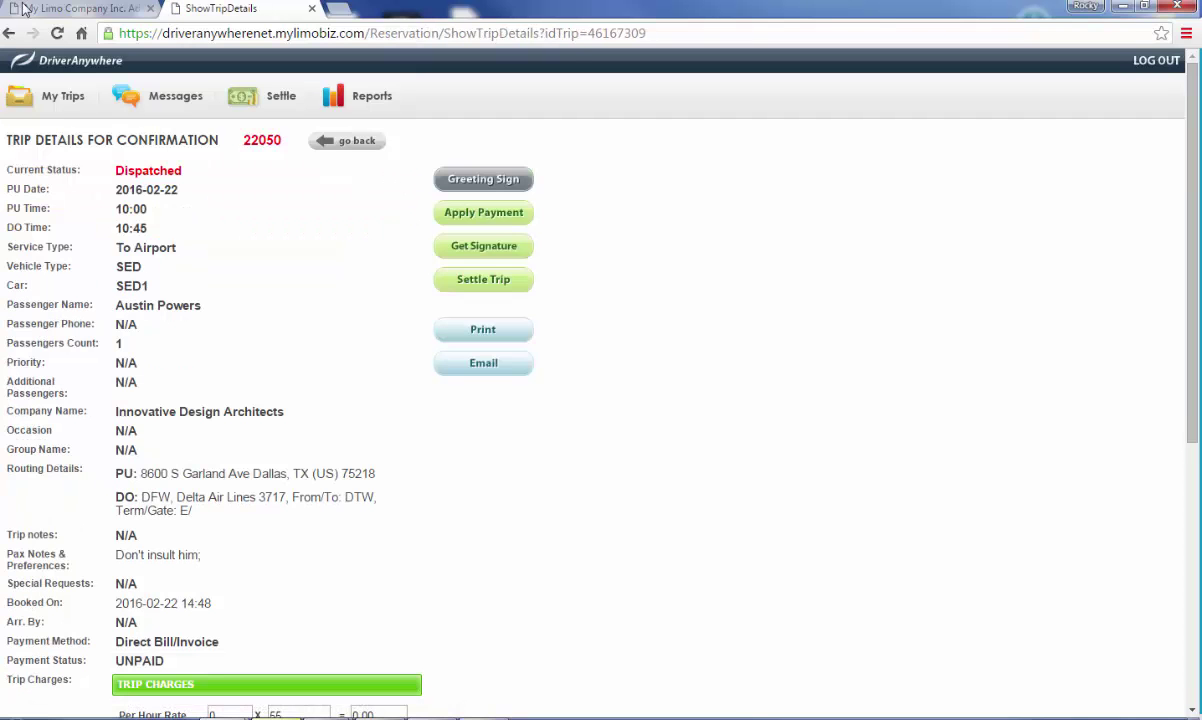
{"action": "left_click", "coordinate": [55, 10]}
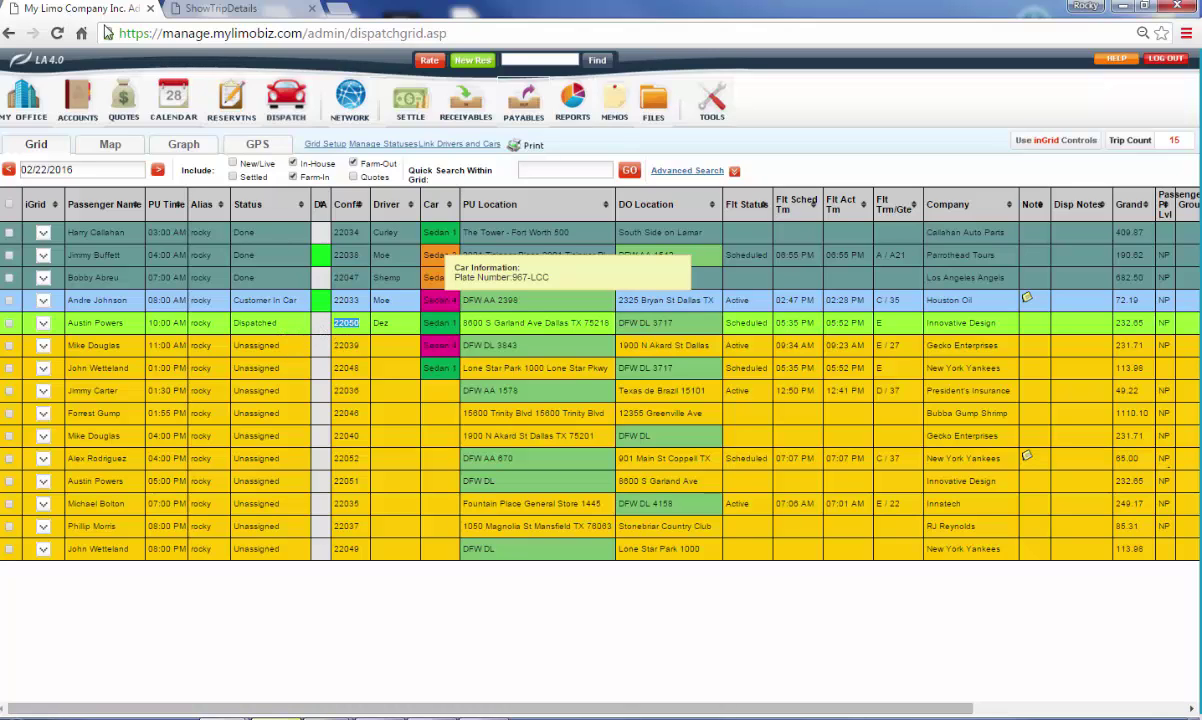
{"action": "left_click", "coordinate": [56, 33]}
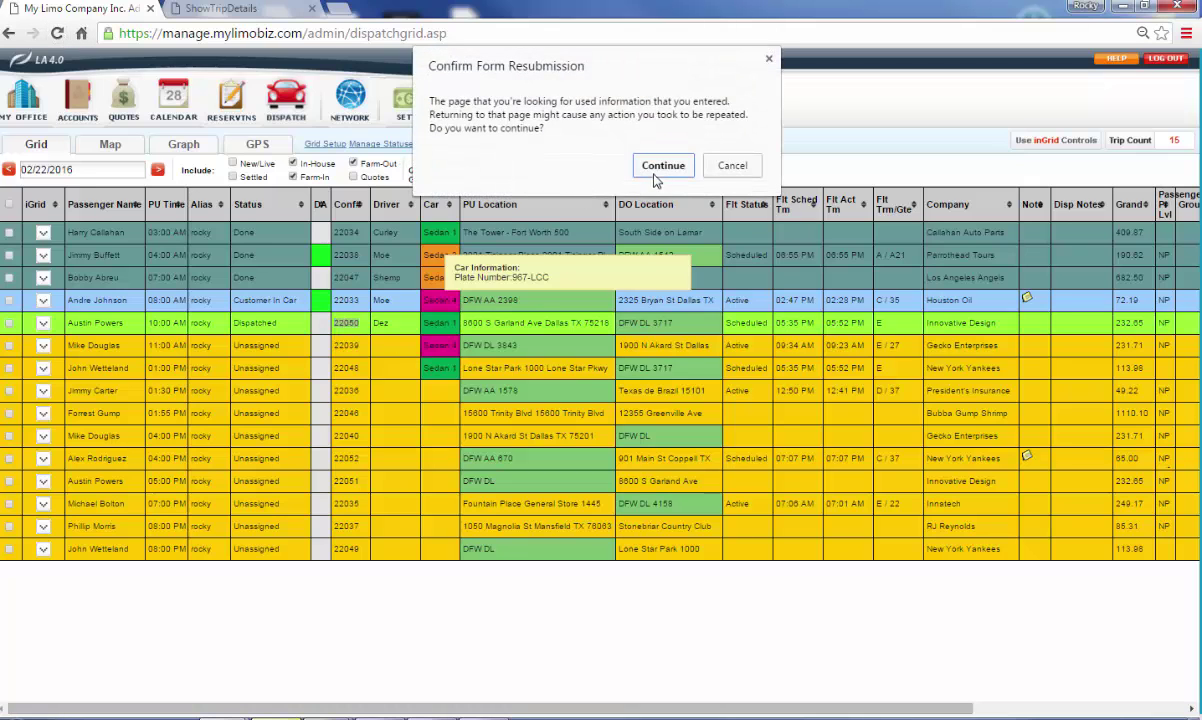
{"action": "left_click", "coordinate": [621, 164]}
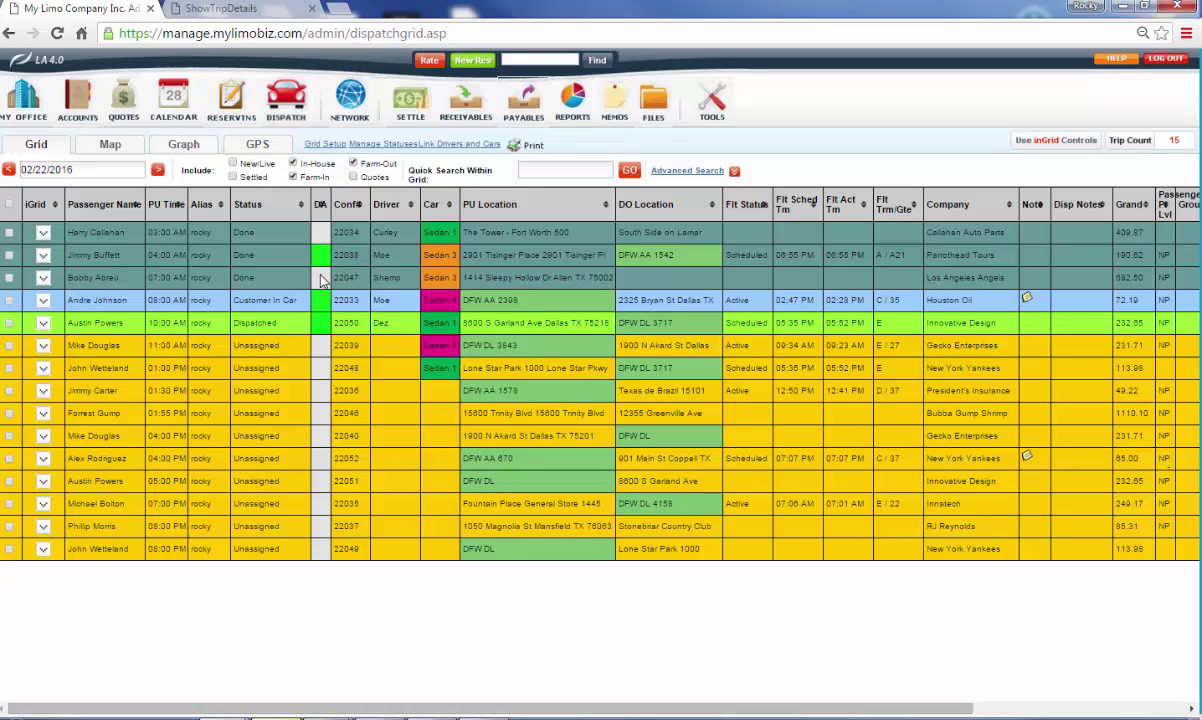
Change the 10:00 AM trip's status to On The Way in DriverAnywhere and reload the dispatch grid.
{"action": "left_click", "coordinate": [262, 11]}
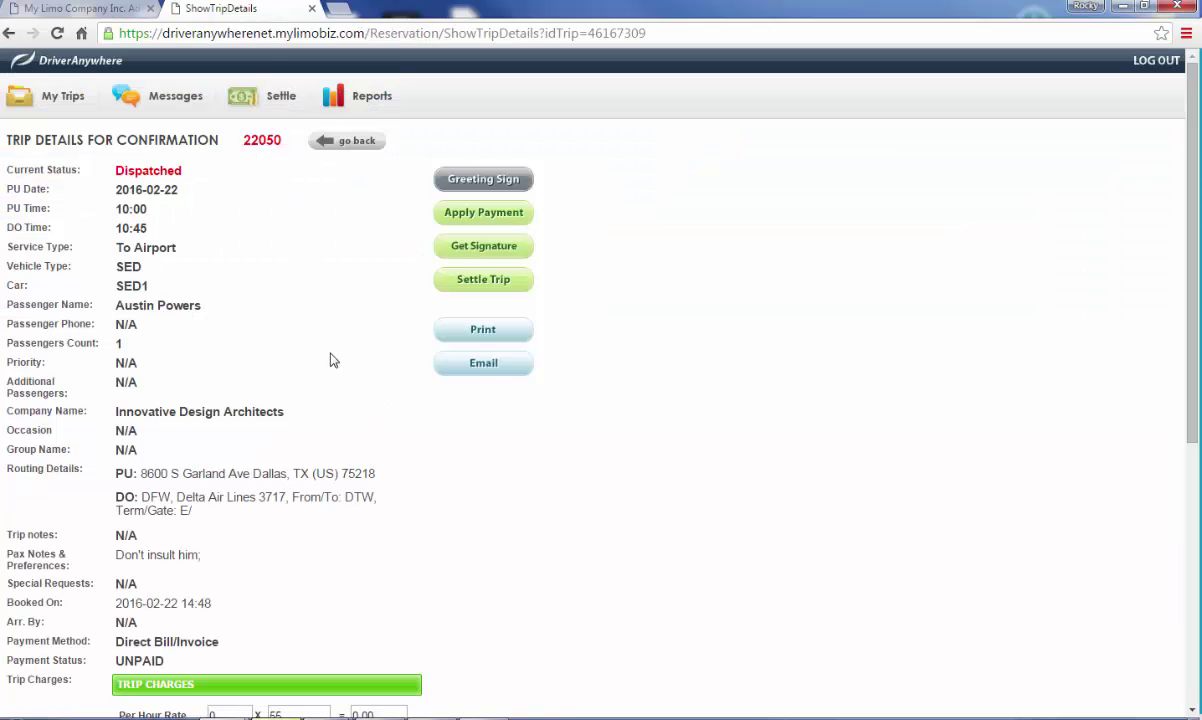
{"action": "left_click", "coordinate": [60, 96]}
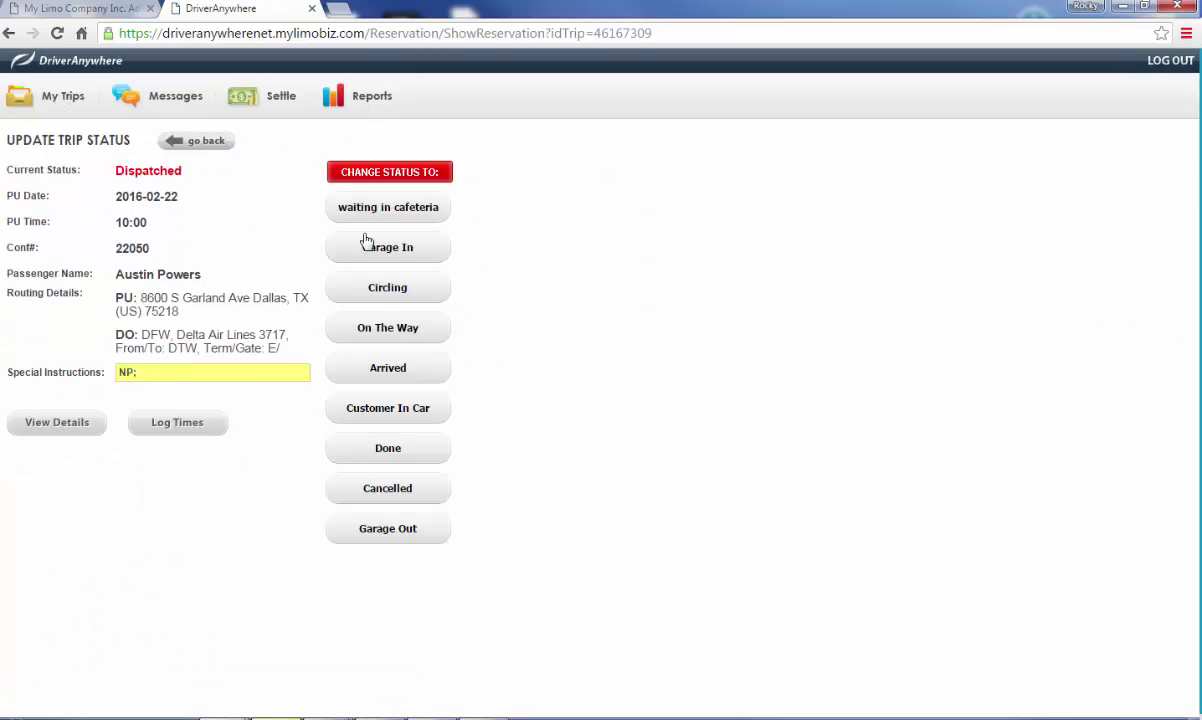
{"action": "left_click", "coordinate": [357, 320]}
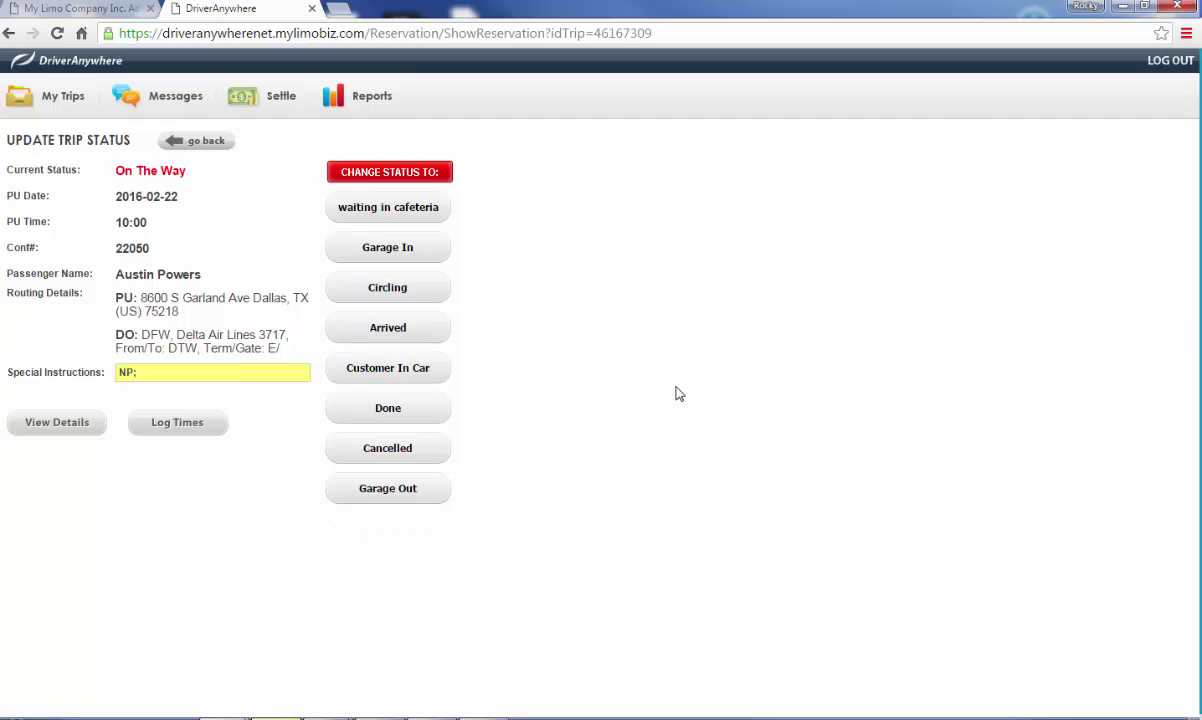
{"action": "left_click", "coordinate": [92, 10]}
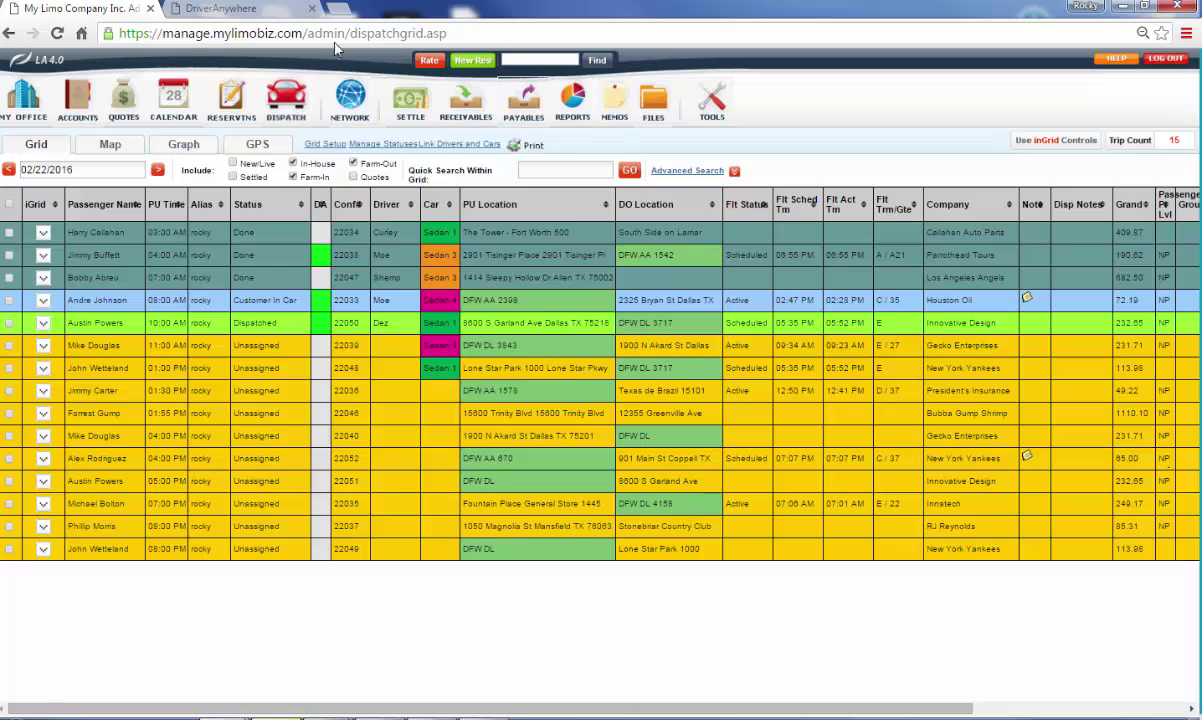
{"action": "left_click", "coordinate": [57, 33]}
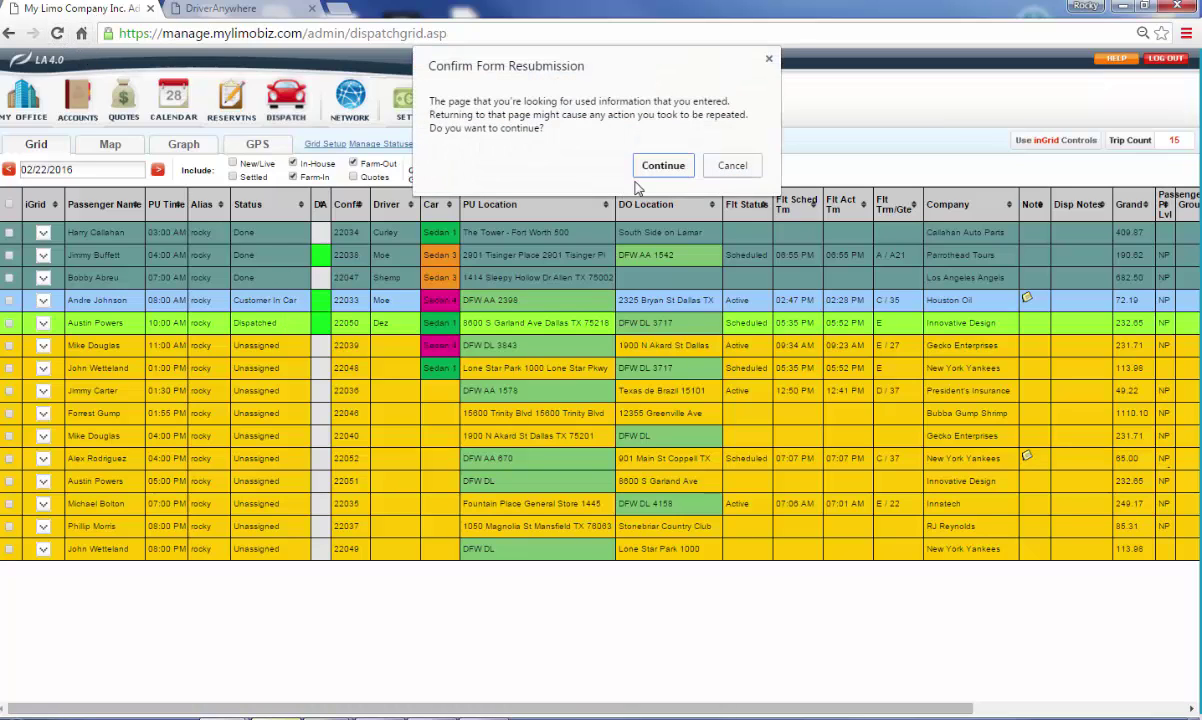
{"action": "left_click", "coordinate": [663, 166]}
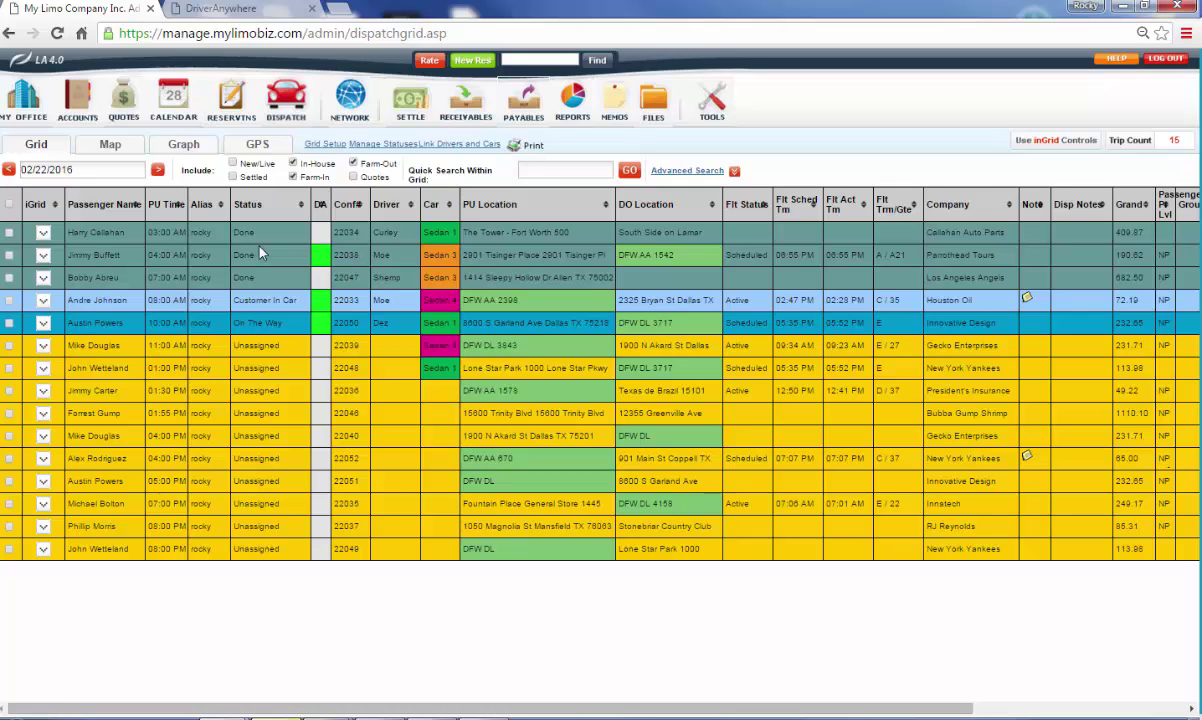
Locate the SED1 vehicle on the dispatch GPS map and examine its status, last location and upcoming trips.
{"action": "left_click", "coordinate": [258, 146]}
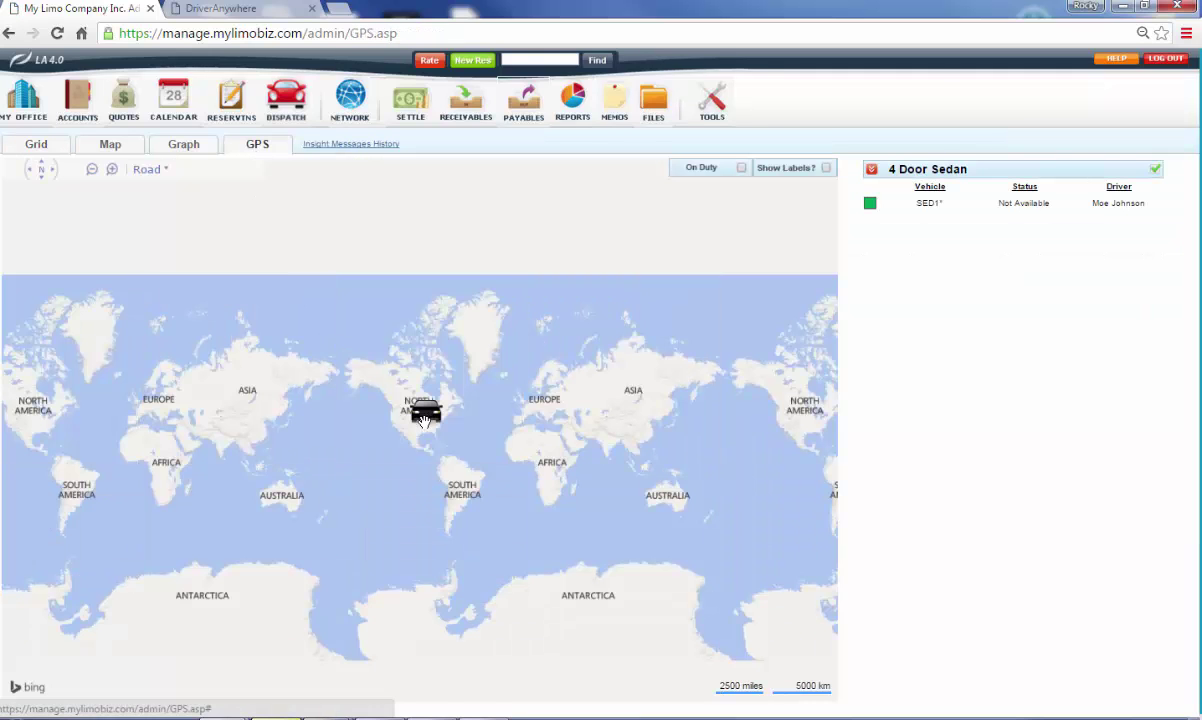
{"action": "scroll", "coordinate": [428, 445], "scroll_direction": "up", "scroll_amount": 1}
{"action": "scroll", "coordinate": [430, 441], "scroll_direction": "up", "scroll_amount": 3}
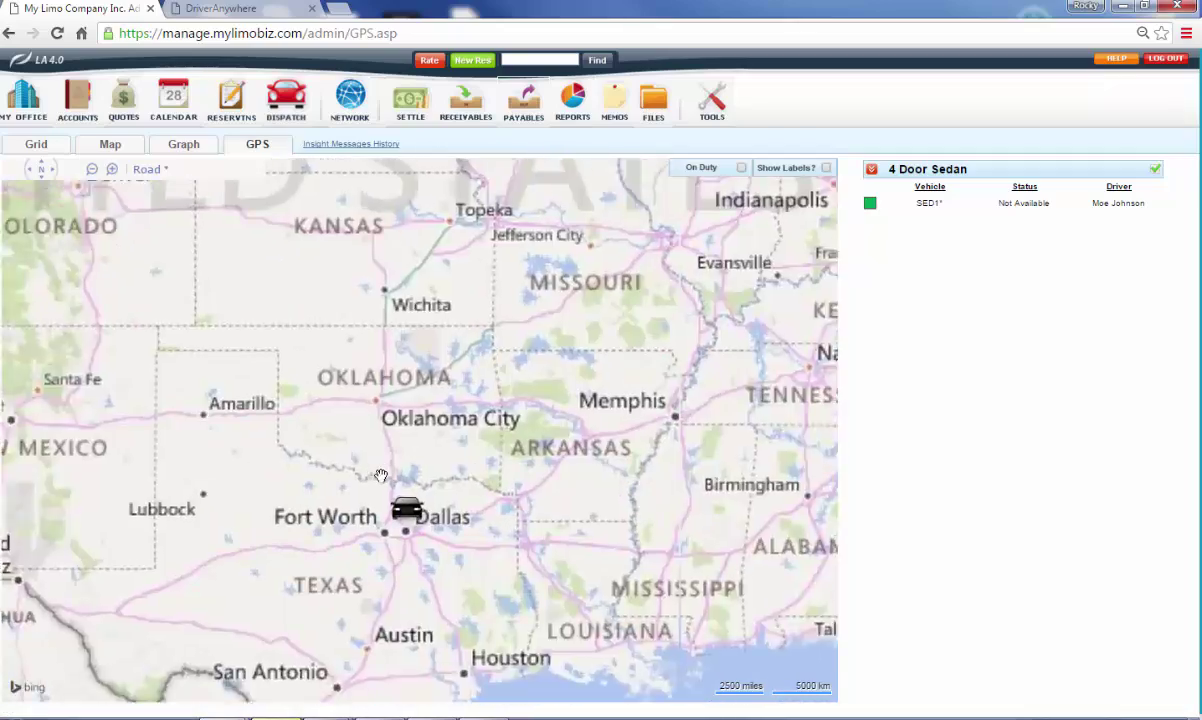
{"action": "scroll", "coordinate": [434, 562], "scroll_direction": "up", "scroll_amount": 3}
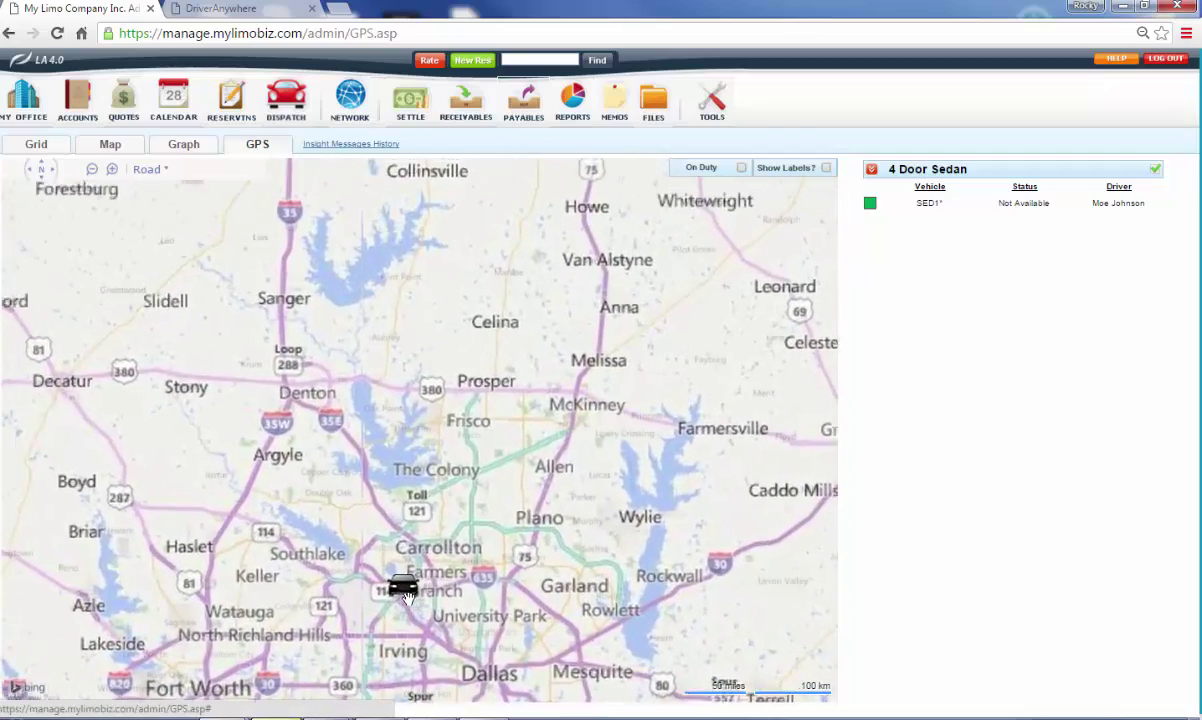
{"action": "scroll", "coordinate": [416, 550], "scroll_direction": "up", "scroll_amount": 4}
{"action": "left_click", "coordinate": [392, 462]}
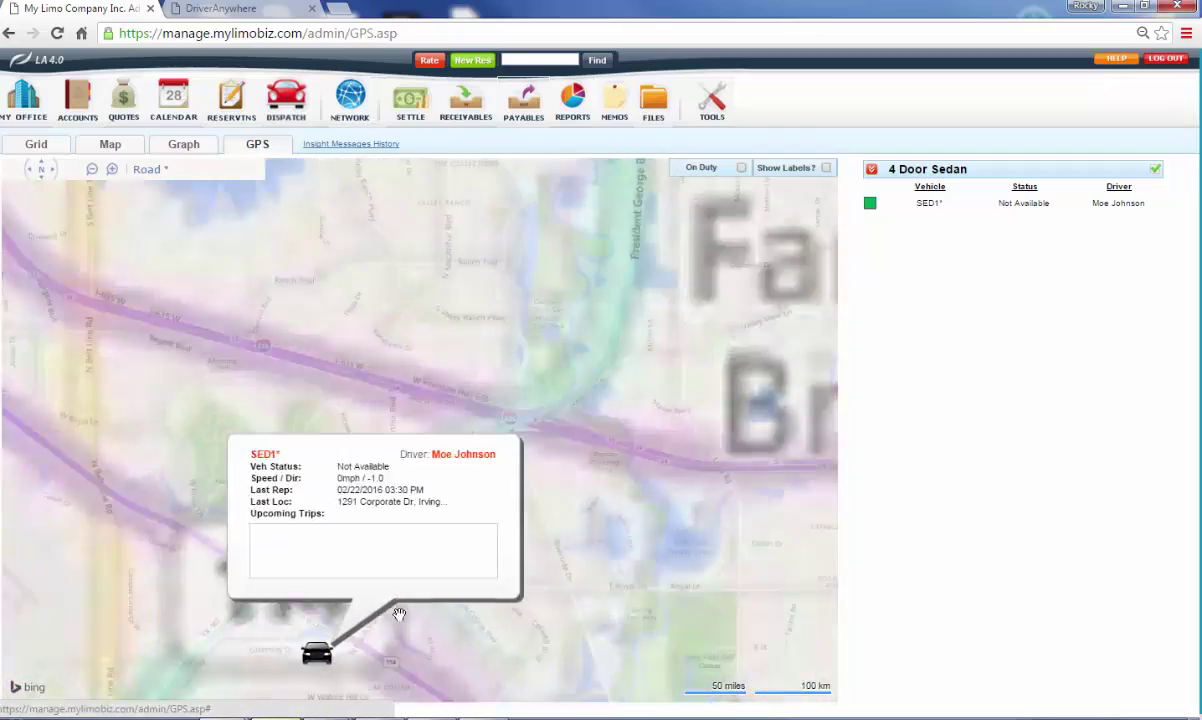
{"action": "left_click_drag", "start_coordinate": [440, 621], "coordinate": [500, 511]}
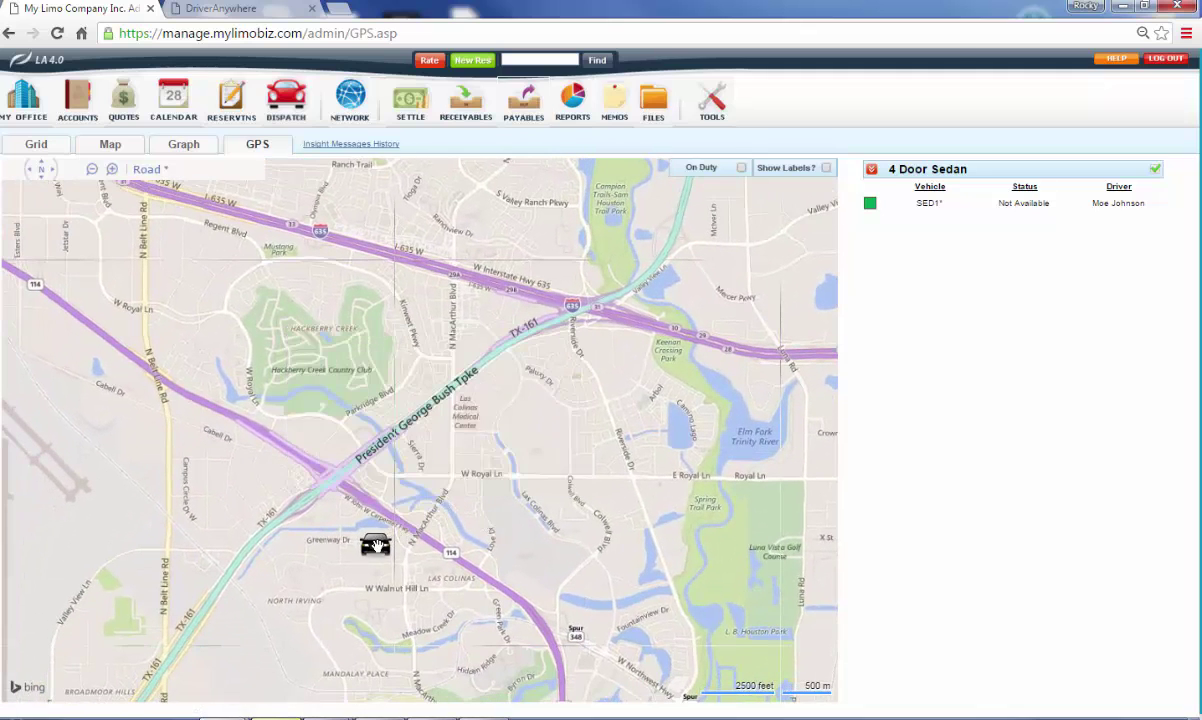
{"action": "left_click", "coordinate": [374, 546]}
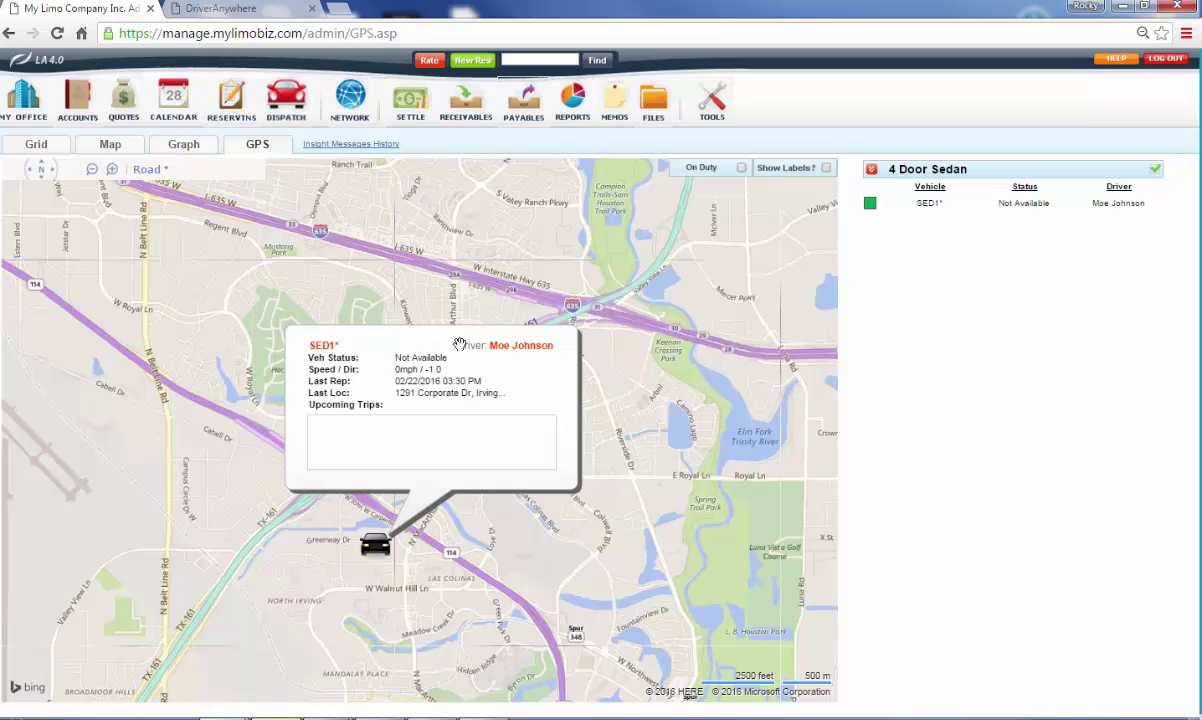
Open the LA Net affiliate locator and list the affiliates in the United States.
{"action": "left_click", "coordinate": [337, 105]}
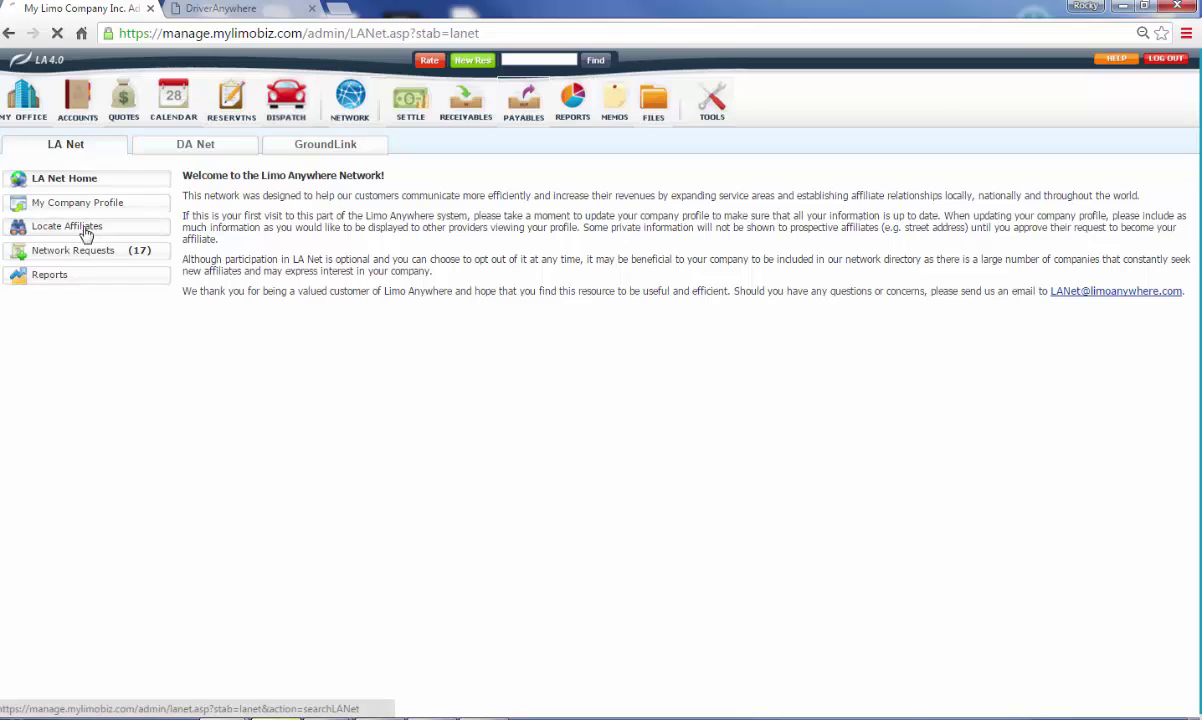
{"action": "left_click", "coordinate": [88, 226]}
{"action": "scroll", "coordinate": [646, 443], "scroll_direction": "down", "scroll_amount": 1}
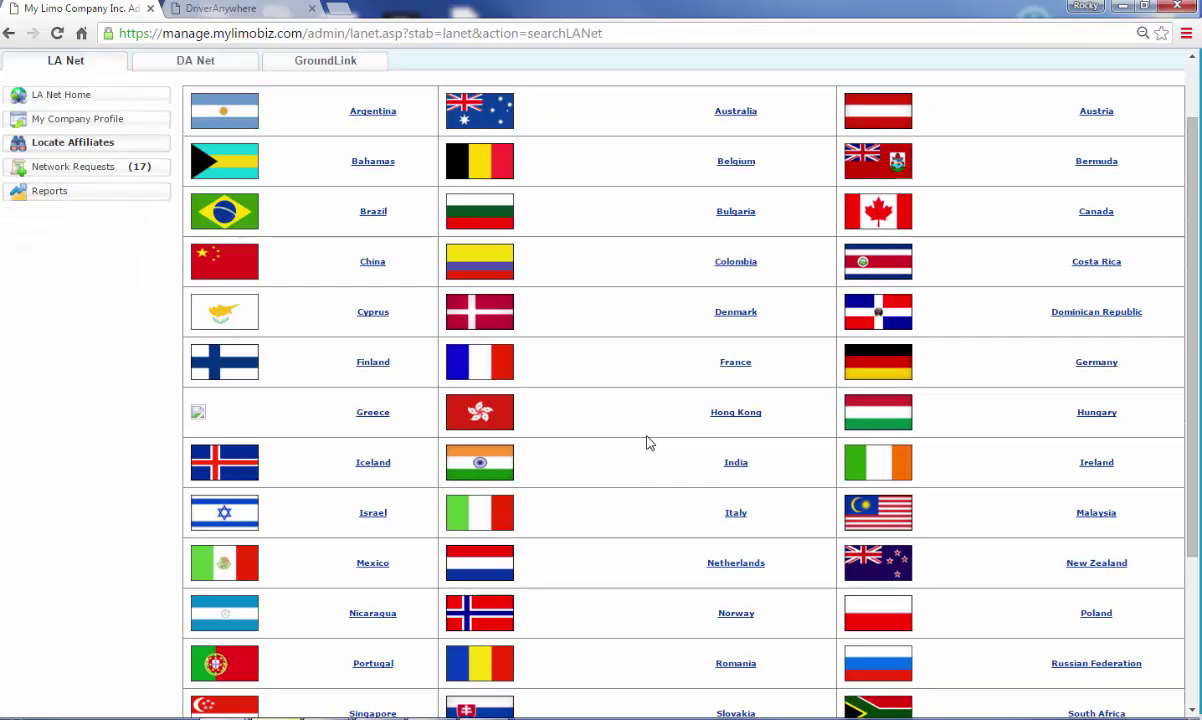
{"action": "scroll", "coordinate": [646, 443], "scroll_direction": "down", "scroll_amount": 3}
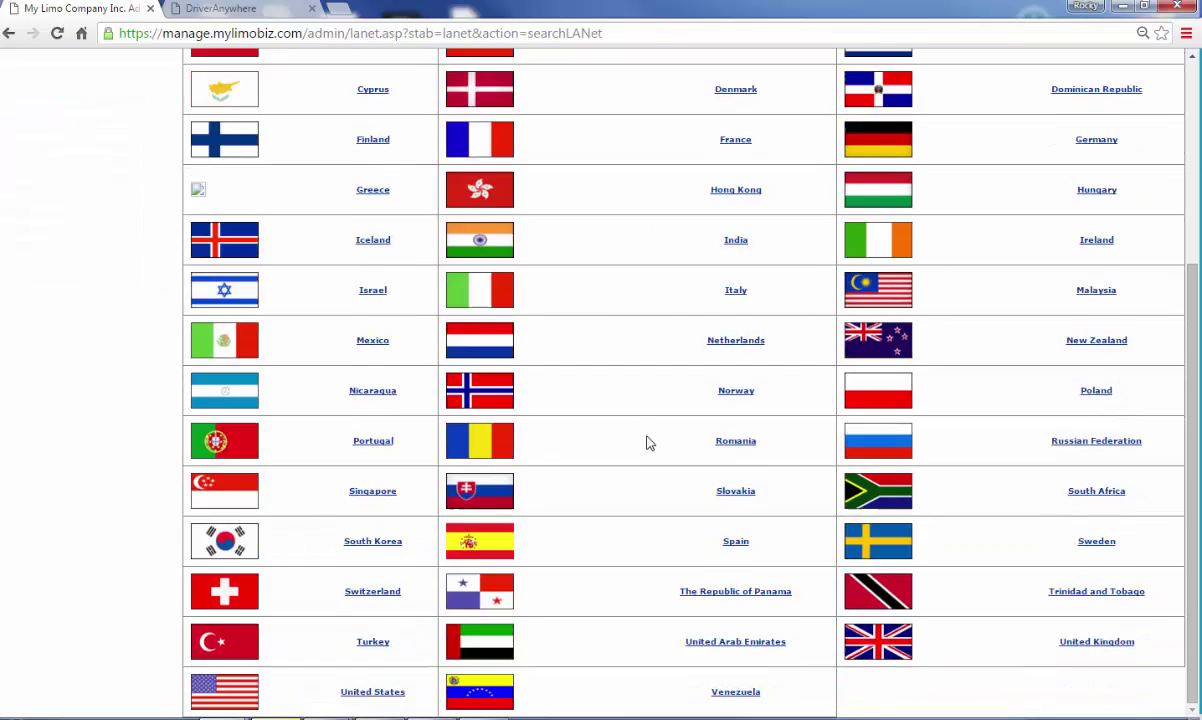
{"action": "left_click", "coordinate": [368, 690]}
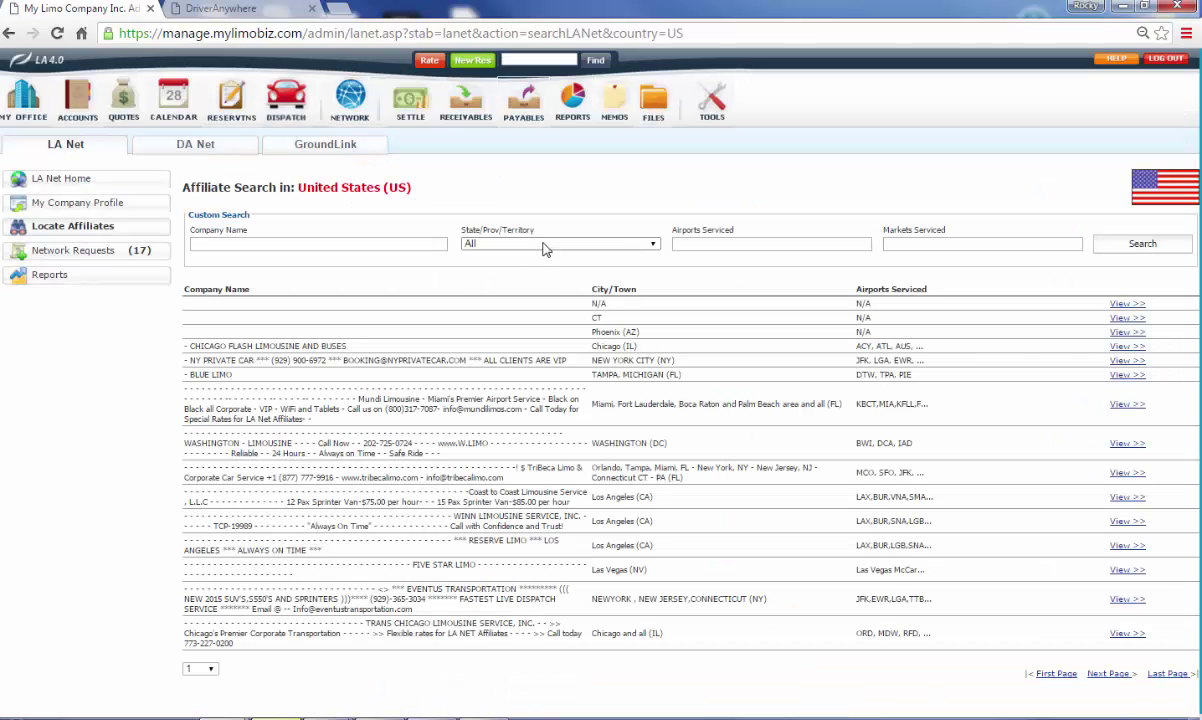
Search the United States affiliates for the state of New York and check how many result pages are offered.
{"action": "left_click", "coordinate": [545, 245]}
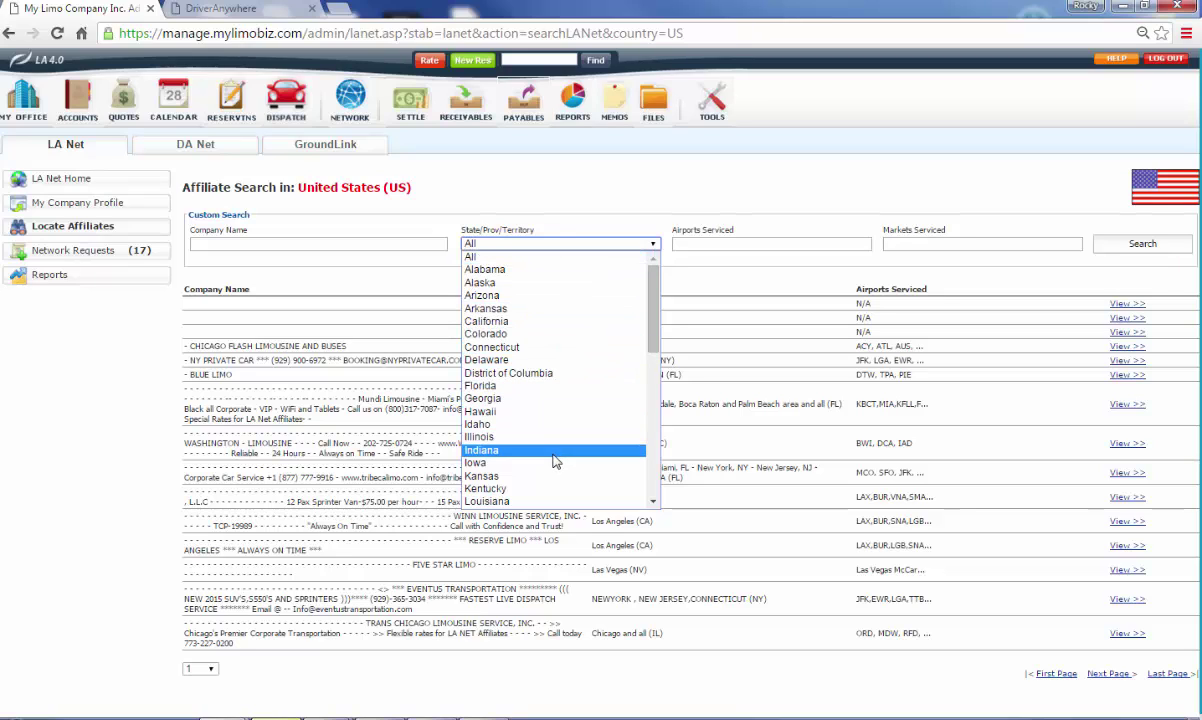
{"action": "scroll", "coordinate": [556, 463], "scroll_direction": "down", "scroll_amount": 9}
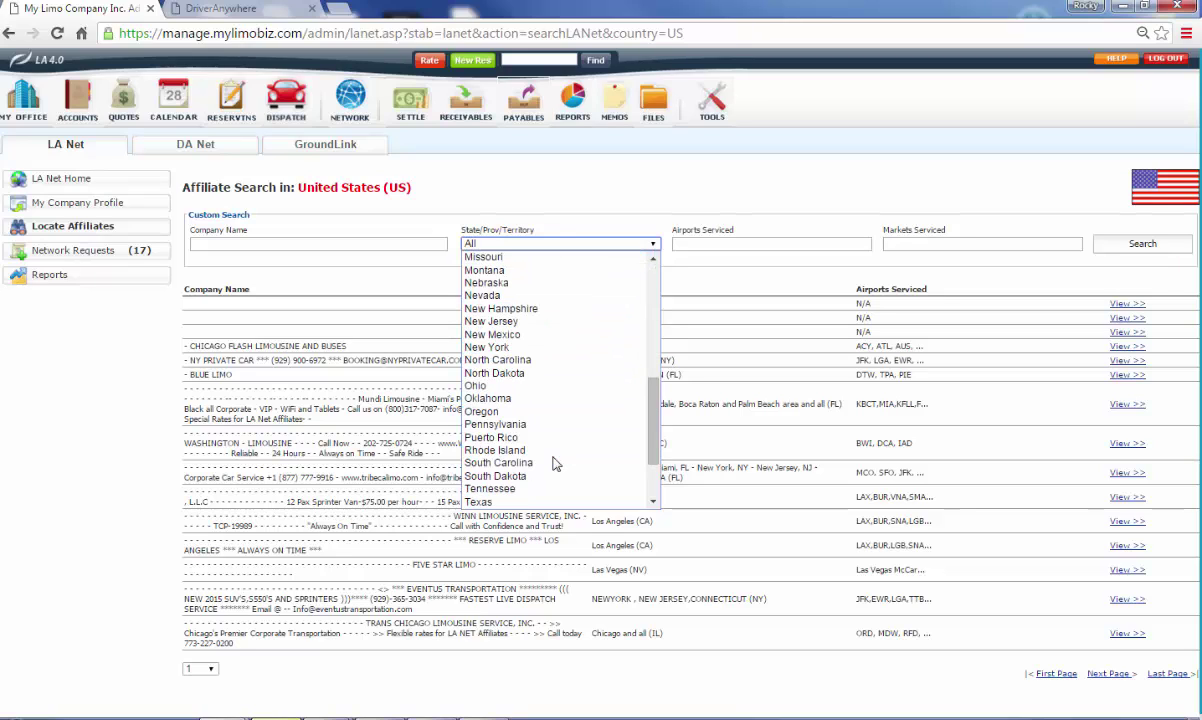
{"action": "left_click", "coordinate": [548, 347]}
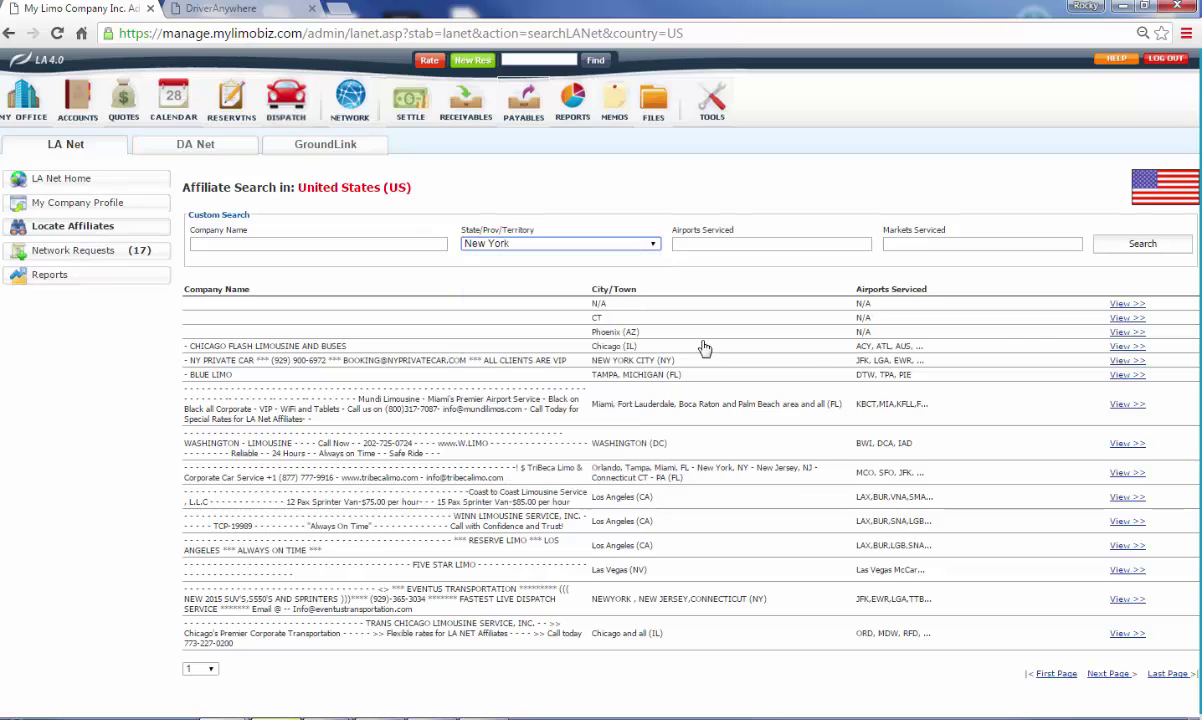
{"action": "left_click", "coordinate": [1155, 249]}
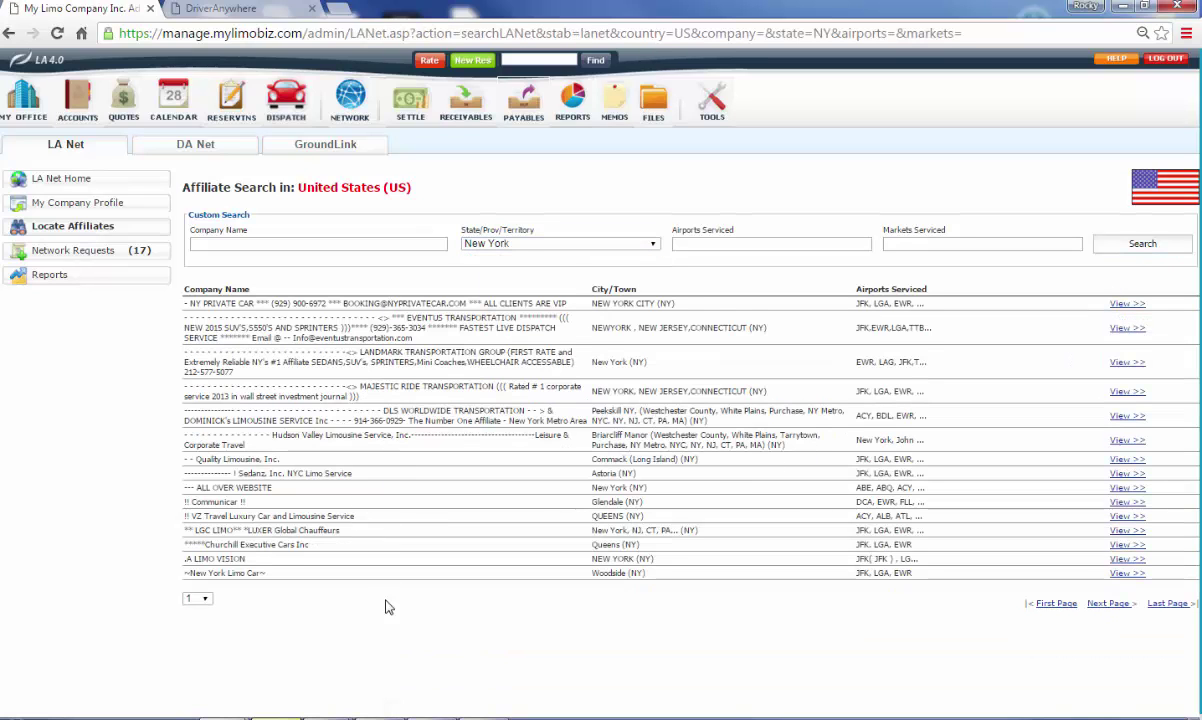
{"action": "left_click", "coordinate": [205, 598]}
{"action": "scroll", "coordinate": [195, 580], "scroll_direction": "down", "scroll_amount": 7}
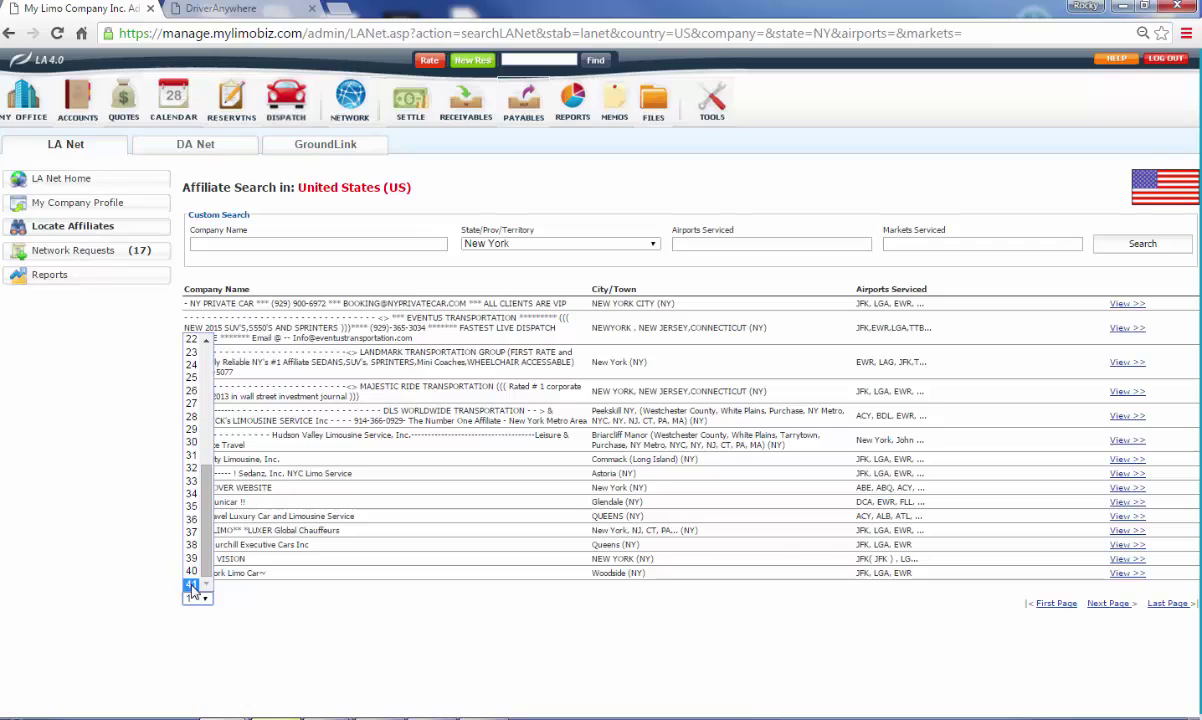
{"action": "left_click", "coordinate": [388, 556]}
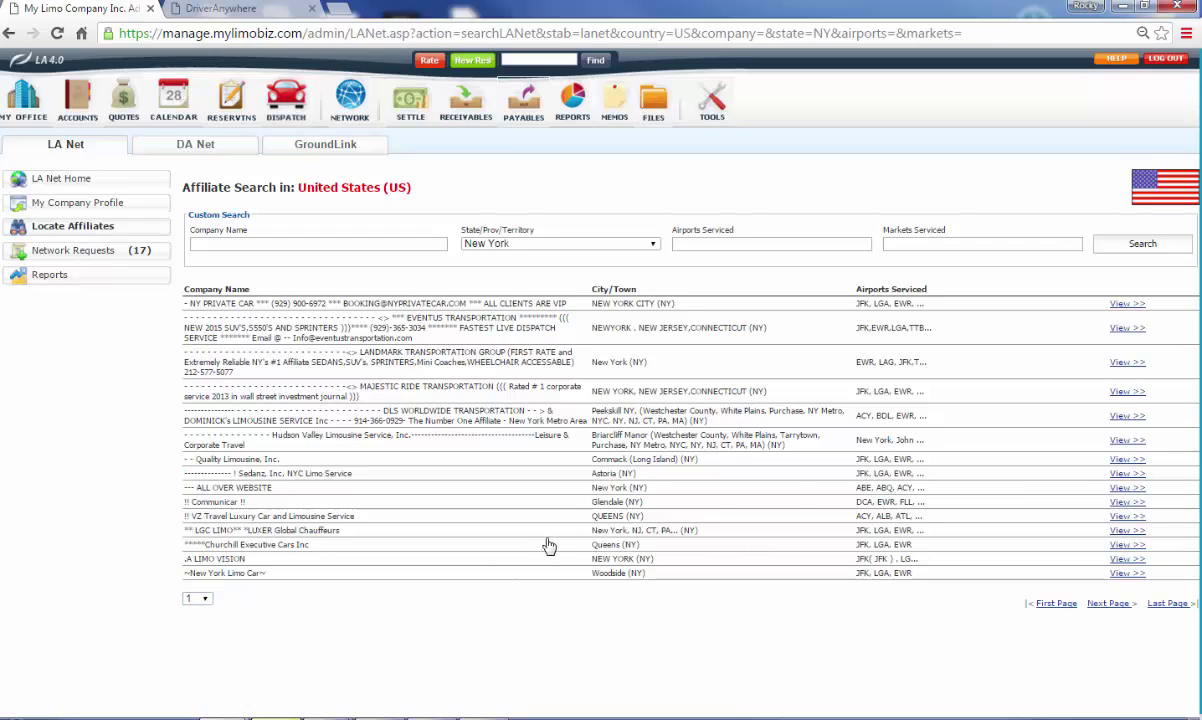
View the ALL OVER WEBSITE affiliate profile and examine its company information, primary contact and option to establish a relationship.
{"action": "left_click", "coordinate": [1115, 488]}
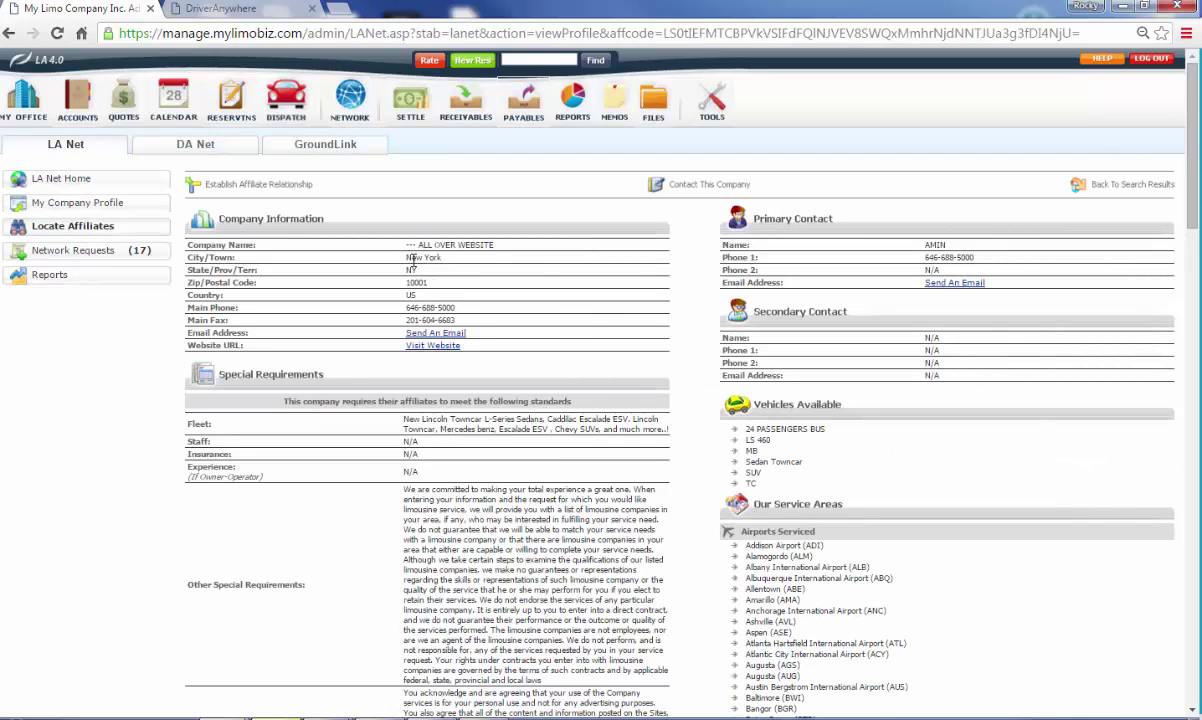
{"action": "scroll", "coordinate": [409, 277], "scroll_direction": "down", "scroll_amount": 1}
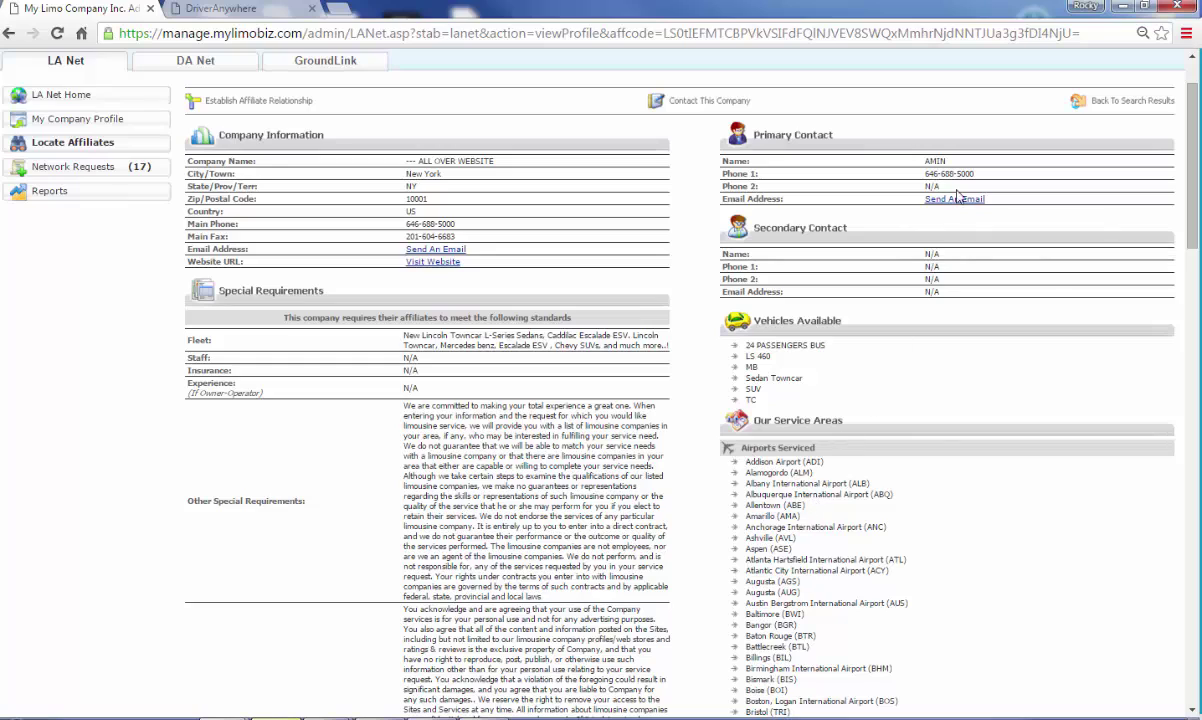
{"action": "double_click", "coordinate": [917, 158]}
{"action": "triple_click", "coordinate": [945, 172]}
{"action": "scroll", "coordinate": [760, 370], "scroll_direction": "up", "scroll_amount": 1}
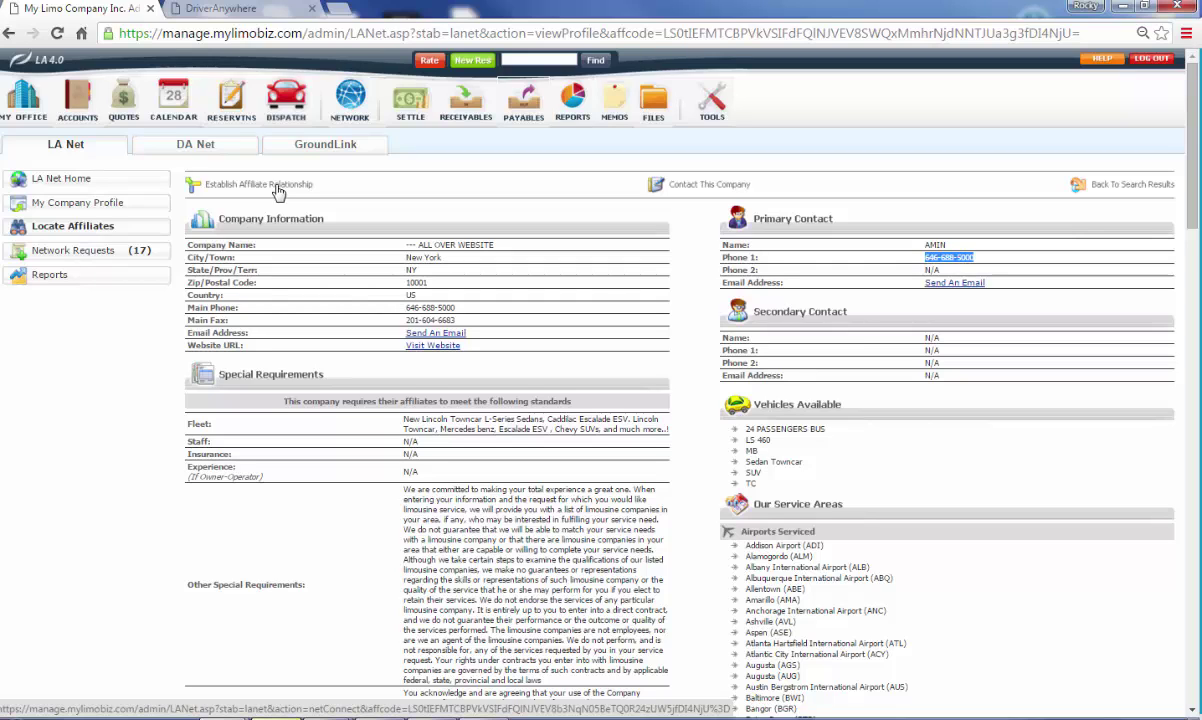
Open the done and unsettled reservations and examine the 03:00 AM trip's status, passenger, driver, payment method, payment status and total due.
{"action": "left_click", "coordinate": [411, 105]}
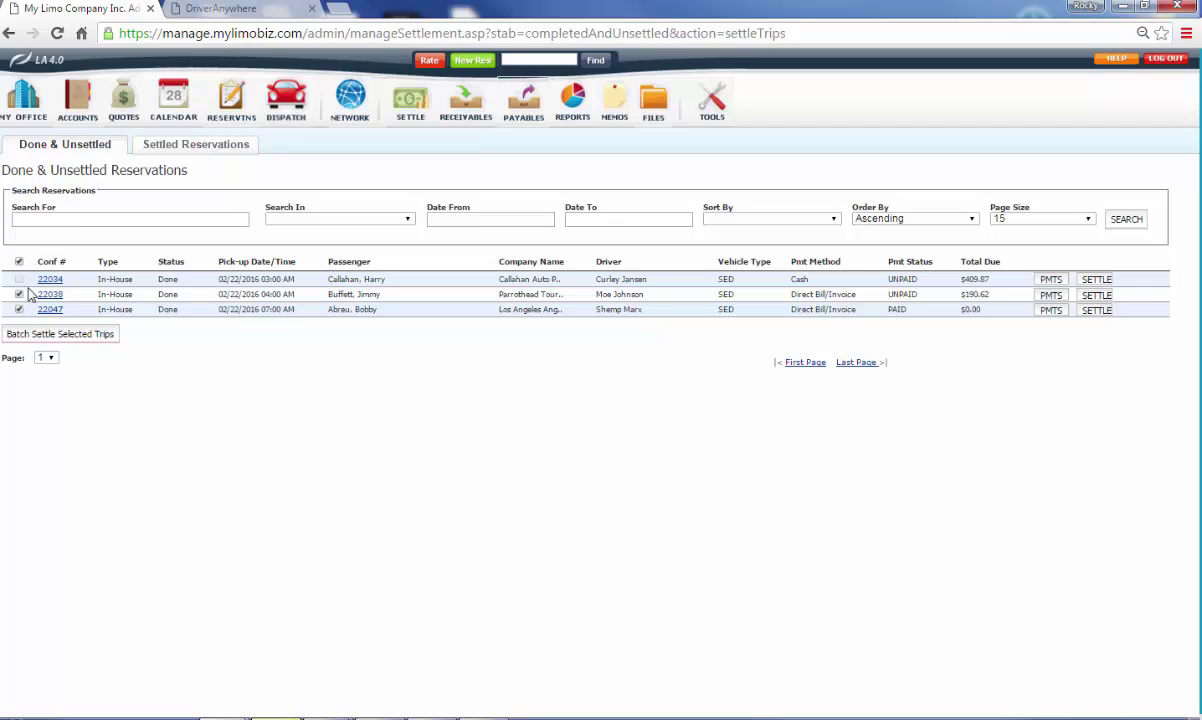
{"action": "left_click", "coordinate": [18, 294]}
{"action": "left_click", "coordinate": [18, 294]}
{"action": "left_click_drag", "start_coordinate": [157, 281], "coordinate": [174, 279]}
{"action": "left_click_drag", "start_coordinate": [328, 280], "coordinate": [383, 279]}
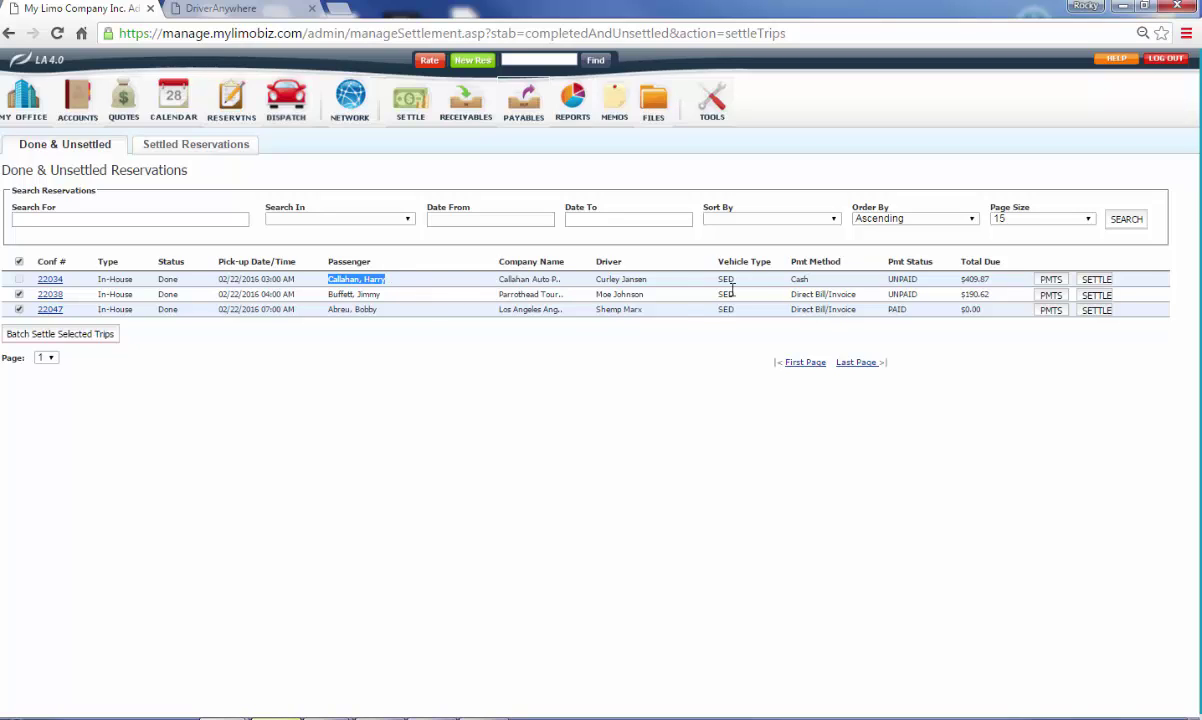
{"action": "left_click_drag", "start_coordinate": [794, 281], "coordinate": [819, 289]}
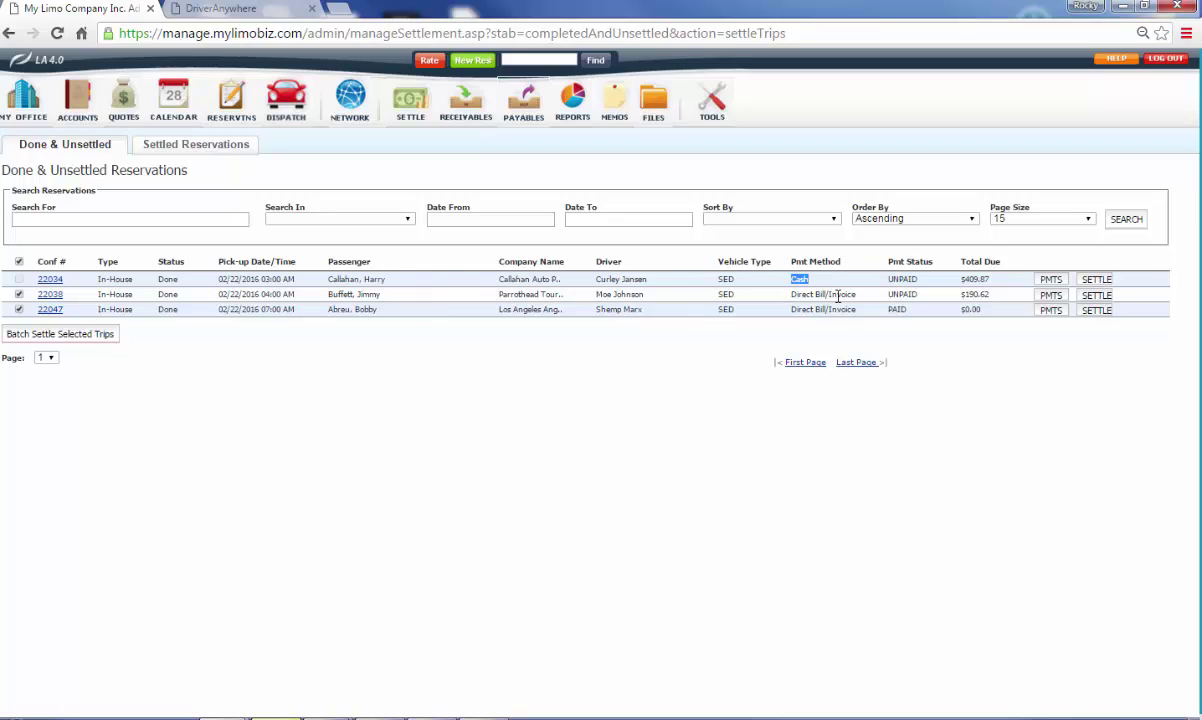
{"action": "left_click_drag", "start_coordinate": [959, 279], "coordinate": [990, 280]}
{"action": "left_click_drag", "start_coordinate": [888, 279], "coordinate": [918, 280]}
{"action": "left_click_drag", "start_coordinate": [596, 279], "coordinate": [658, 273]}
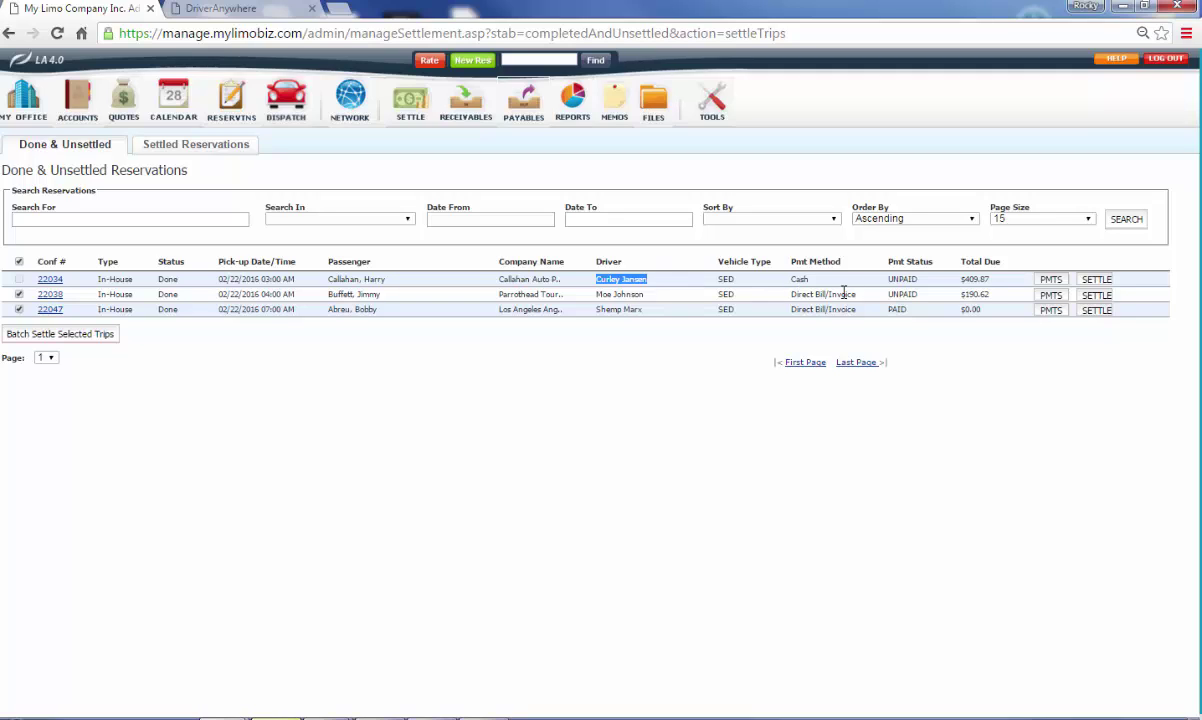
Post a cash/check payment of 409.87 for the 03:00 AM trip, check its outstanding balance and close the payments dialog.
{"action": "left_click", "coordinate": [1050, 280]}
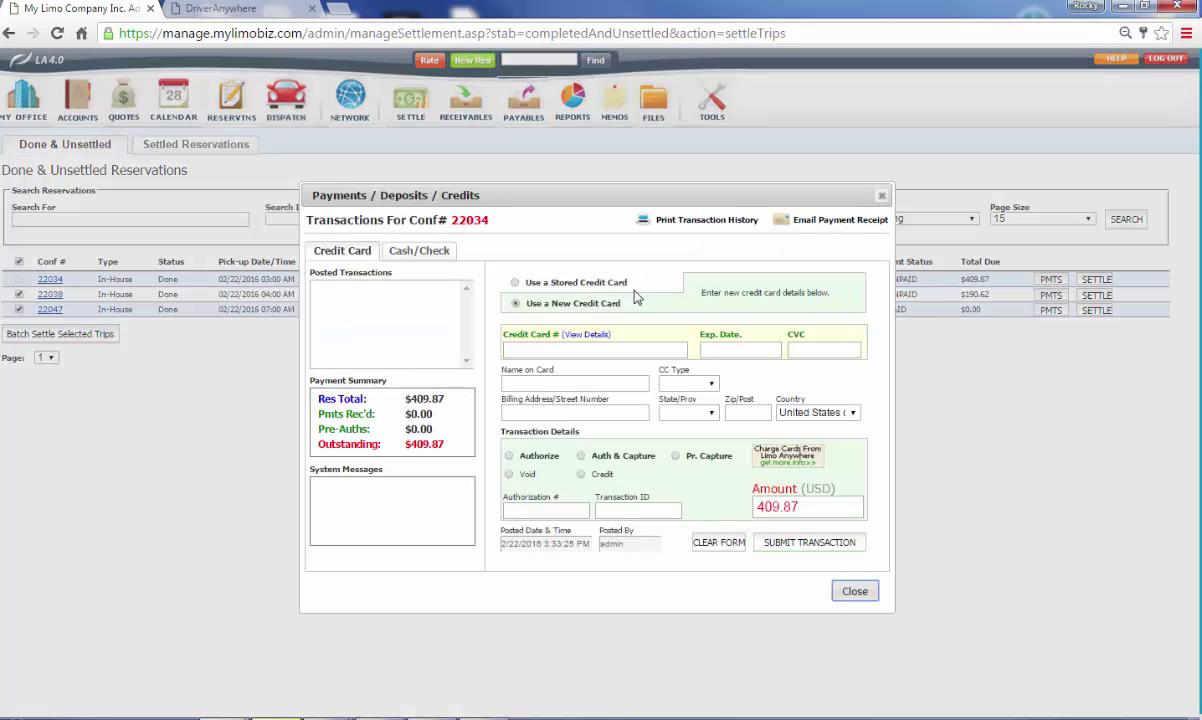
{"action": "left_click", "coordinate": [424, 256]}
{"action": "left_click", "coordinate": [655, 295]}
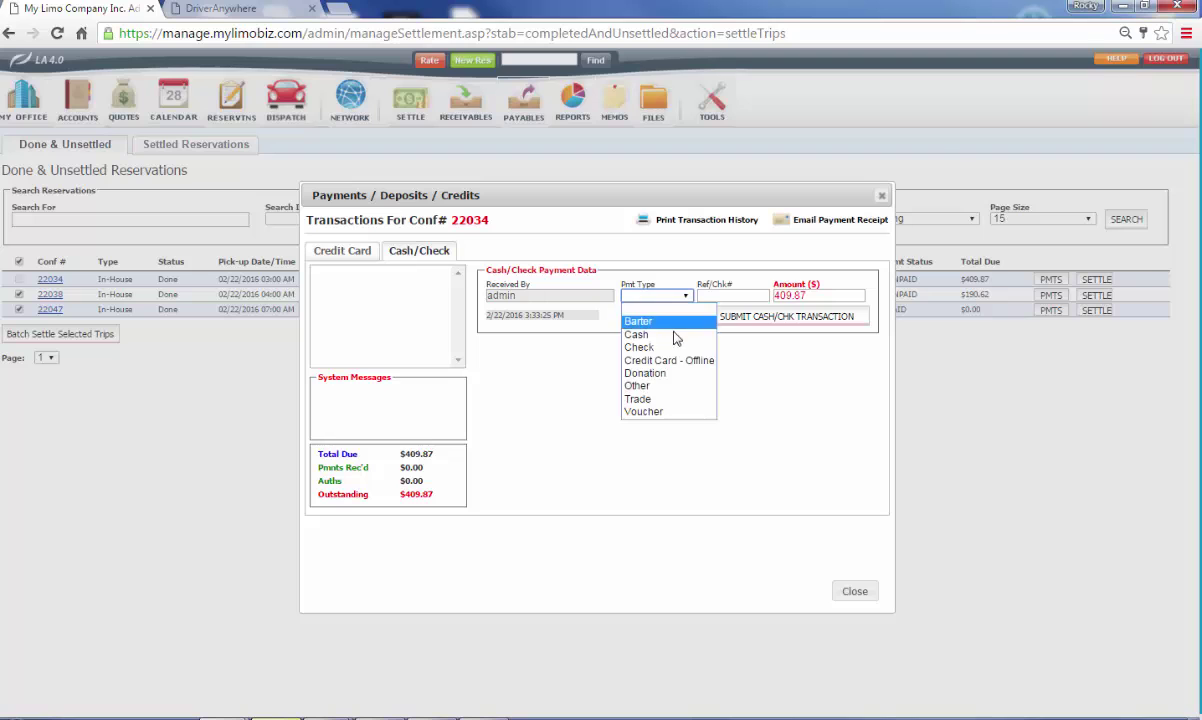
{"action": "left_click", "coordinate": [640, 325]}
{"action": "left_click", "coordinate": [795, 317]}
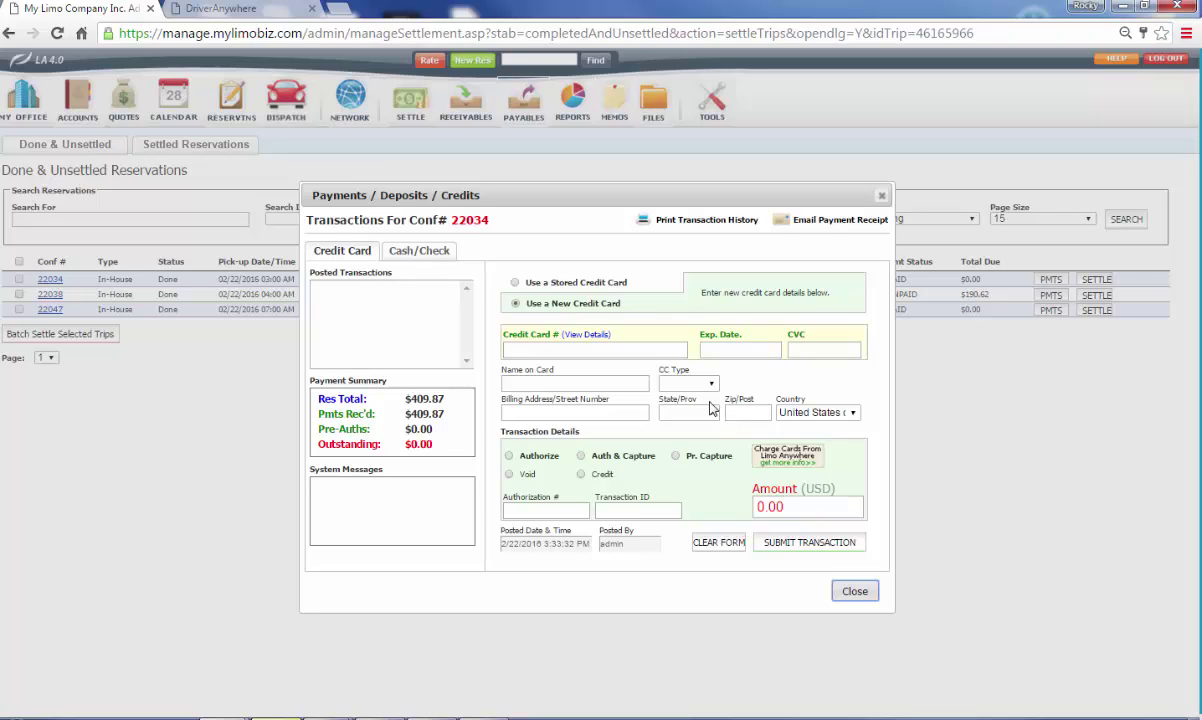
{"action": "double_click", "coordinate": [413, 447]}
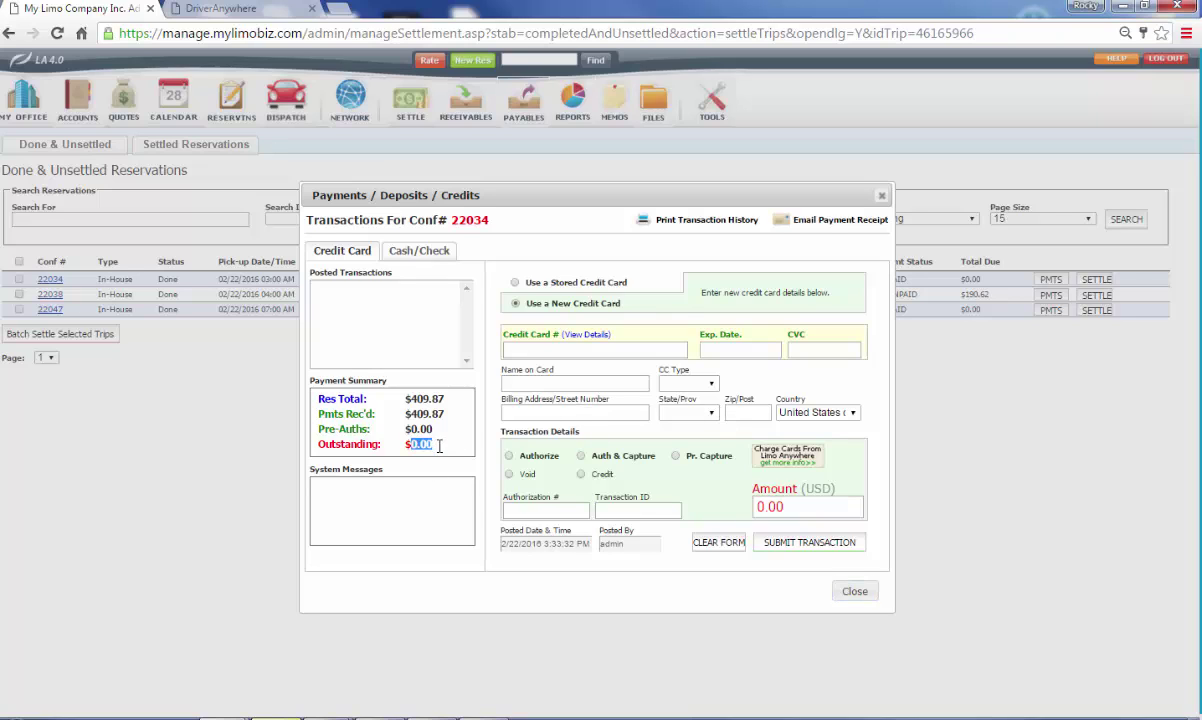
{"action": "left_click", "coordinate": [855, 592]}
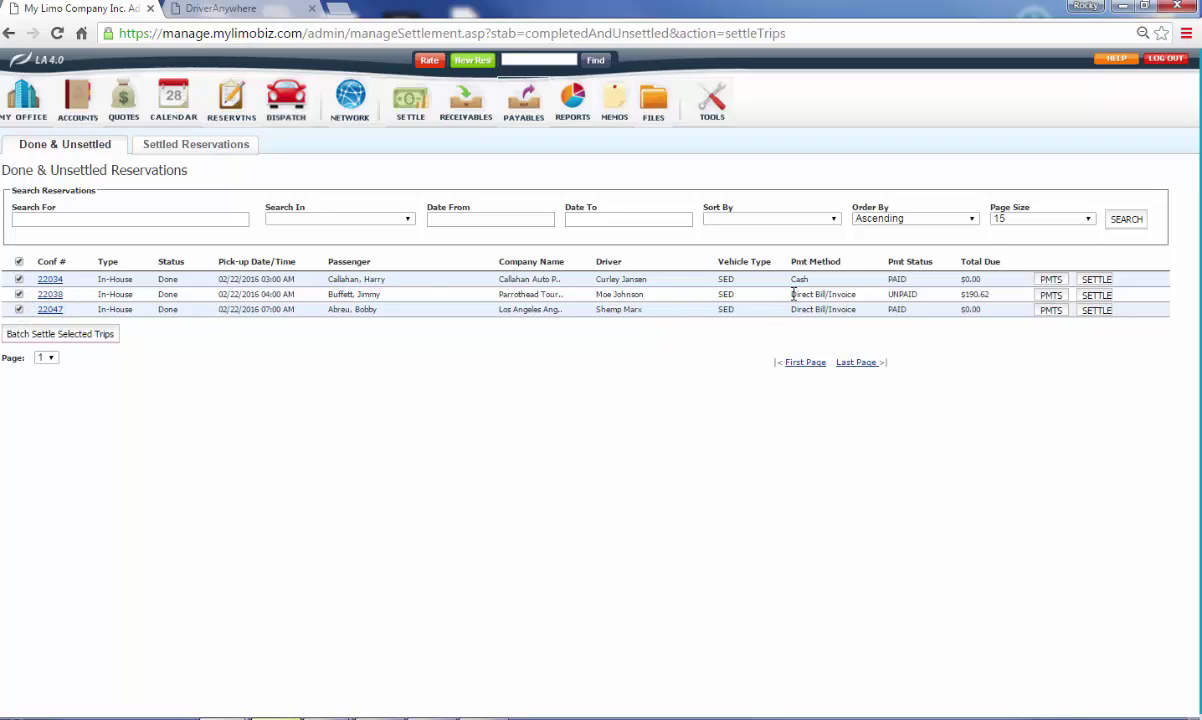
Check the 04:00 AM direct-bill trip's payment method and total due, and batch settle all three done reservations.
{"action": "left_click", "coordinate": [19, 280]}
{"action": "left_click_drag", "start_coordinate": [995, 296], "coordinate": [956, 297]}
{"action": "left_click_drag", "start_coordinate": [796, 294], "coordinate": [857, 308]}
{"action": "left_click", "coordinate": [100, 335]}
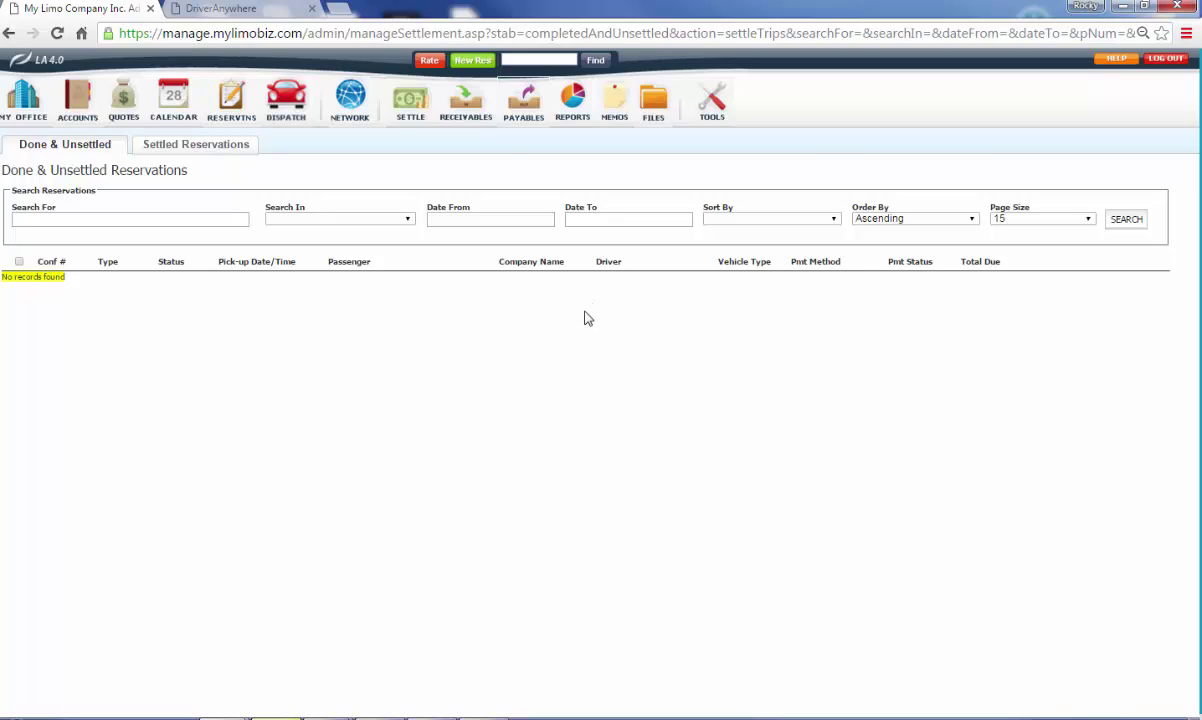
Create an invoice from the three Innovative Design Architects trips of 11/08 to 11/10/2015 and save it.
{"action": "left_click", "coordinate": [465, 107]}
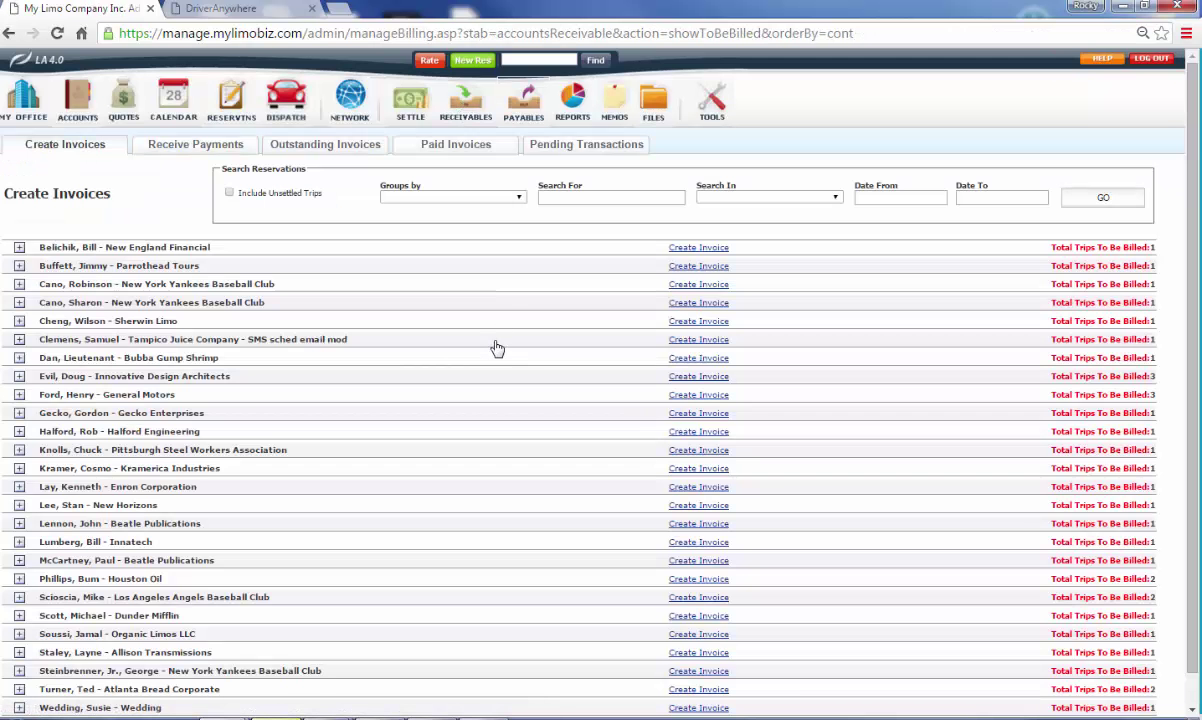
{"action": "scroll", "coordinate": [498, 347], "scroll_direction": "down", "scroll_amount": 1}
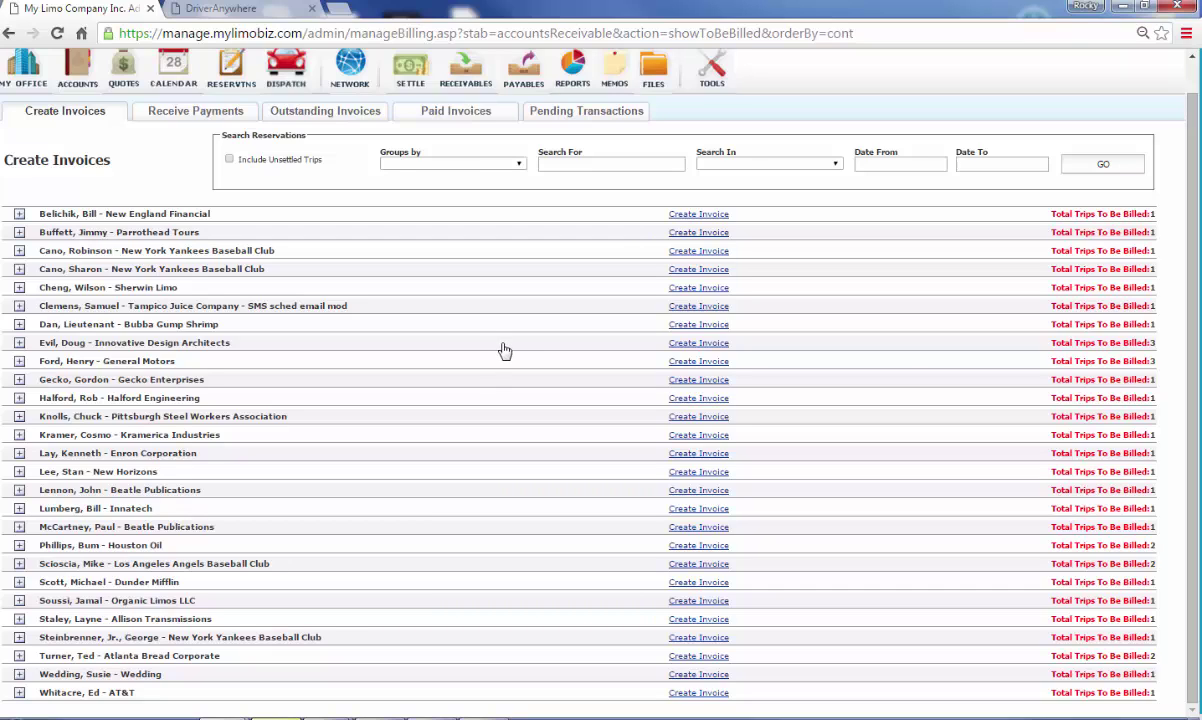
{"action": "left_click", "coordinate": [19, 343]}
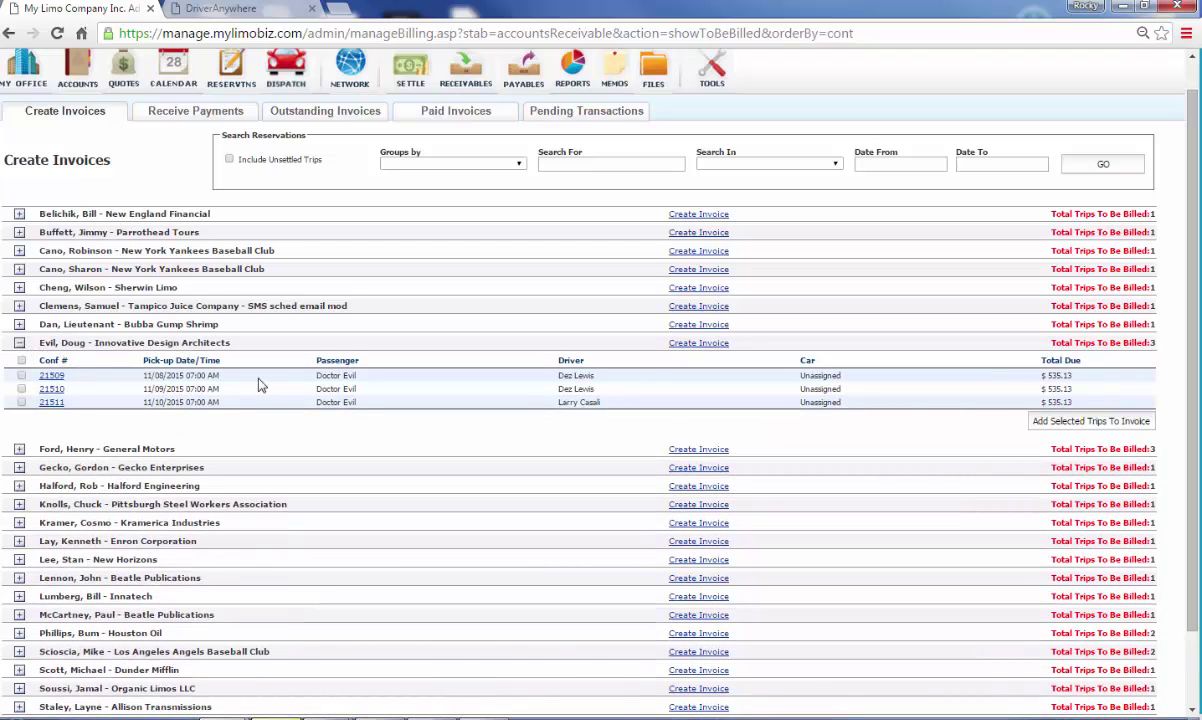
{"action": "left_click", "coordinate": [1087, 422]}
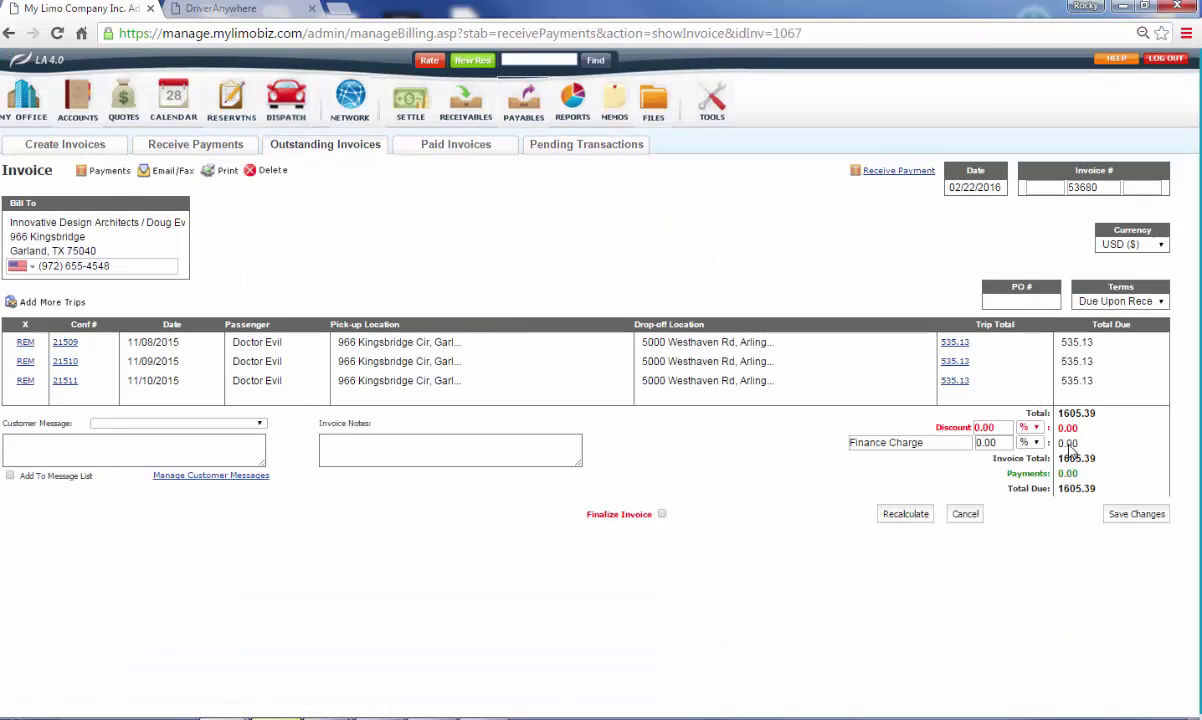
{"action": "left_click", "coordinate": [1122, 516]}
{"action": "left_click_drag", "start_coordinate": [149, 226], "coordinate": [188, 222]}
{"action": "left_click", "coordinate": [360, 276]}
Receive a Check payment of 1605.39 from Innovative Design Architects, apply it to the unpaid invoice and save it.
{"action": "left_click", "coordinate": [899, 176]}
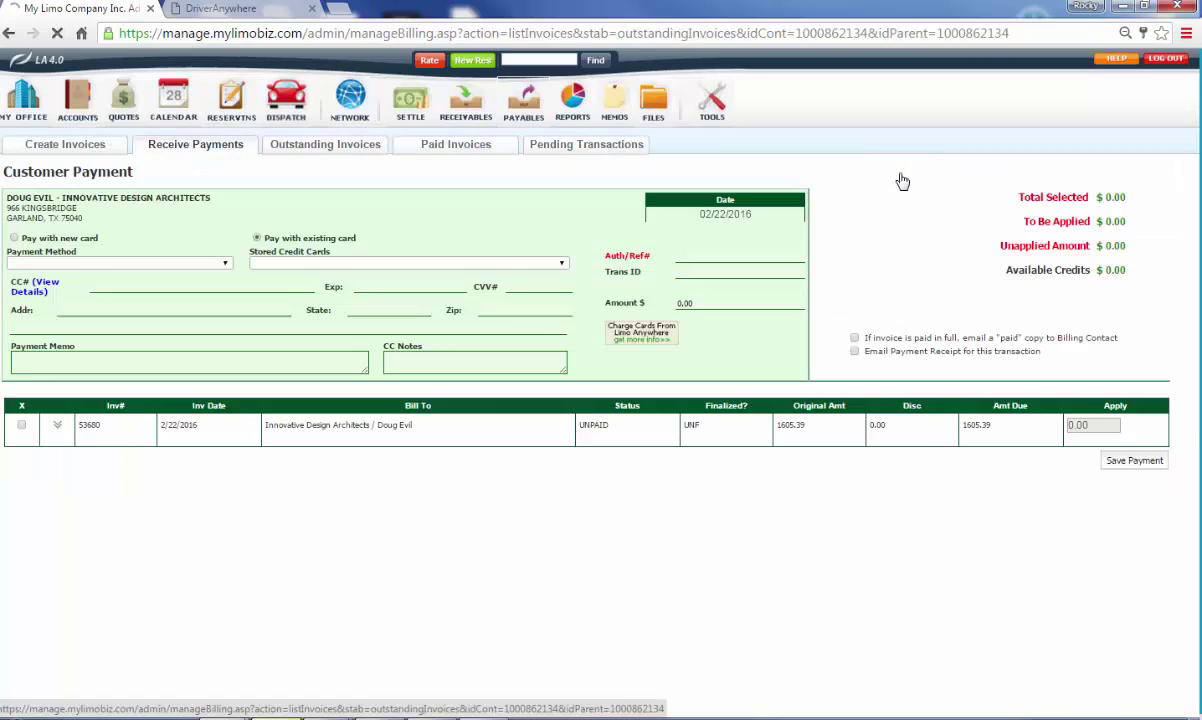
{"action": "left_click", "coordinate": [212, 265]}
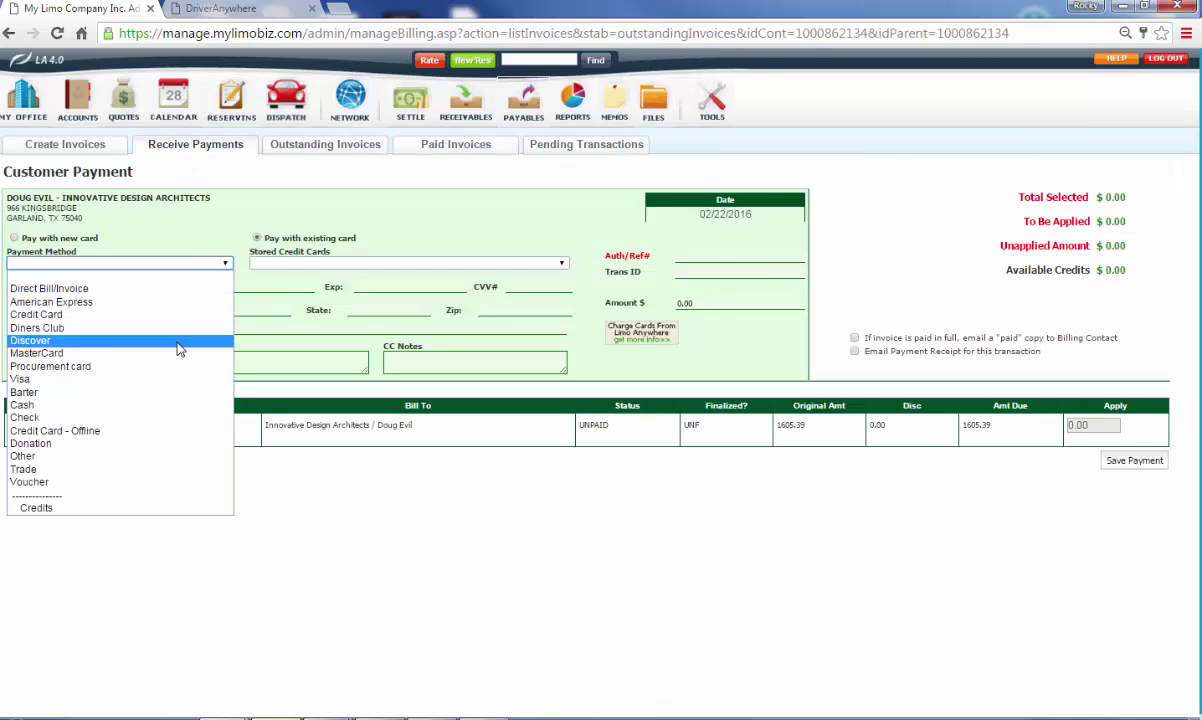
{"action": "left_click", "coordinate": [168, 417]}
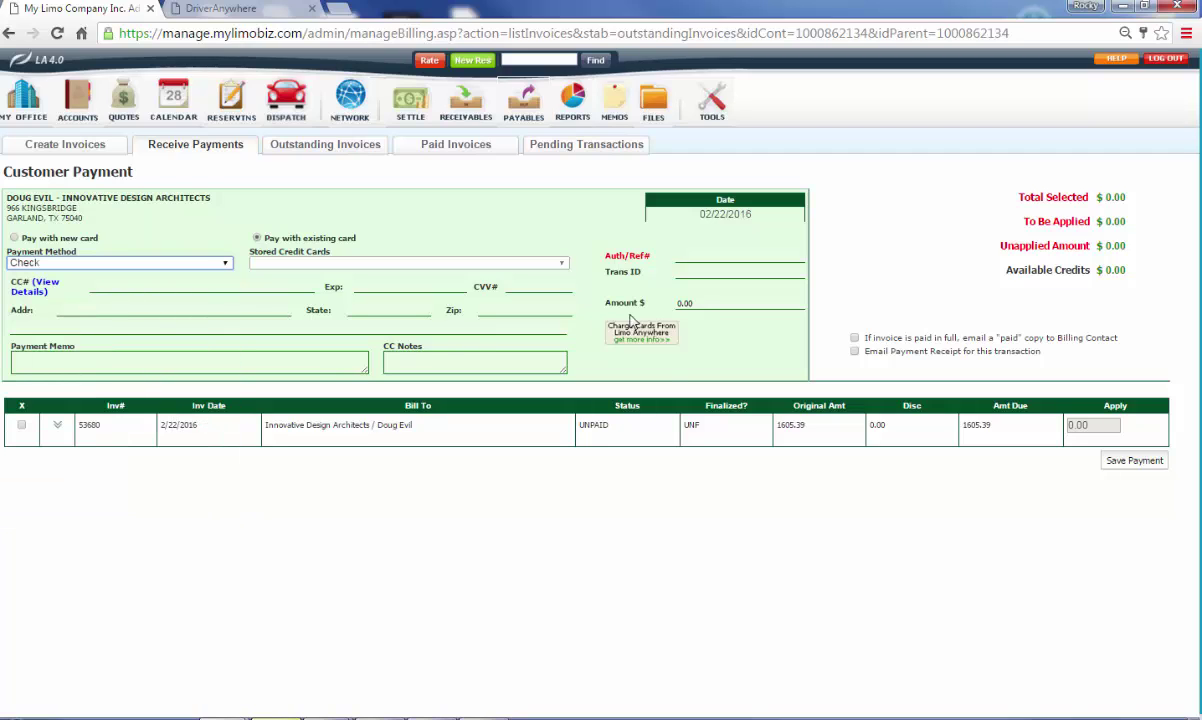
{"action": "left_click_drag", "start_coordinate": [1009, 429], "coordinate": [930, 435]}
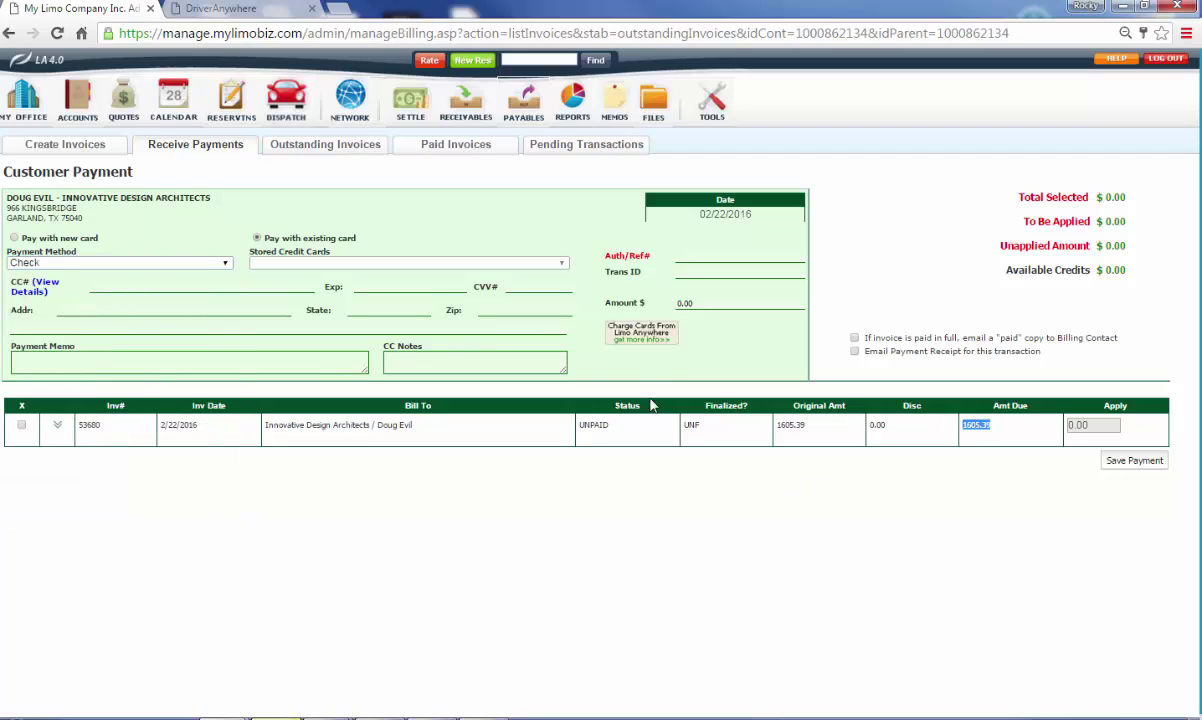
{"action": "left_click_drag", "start_coordinate": [693, 303], "coordinate": [673, 303]}
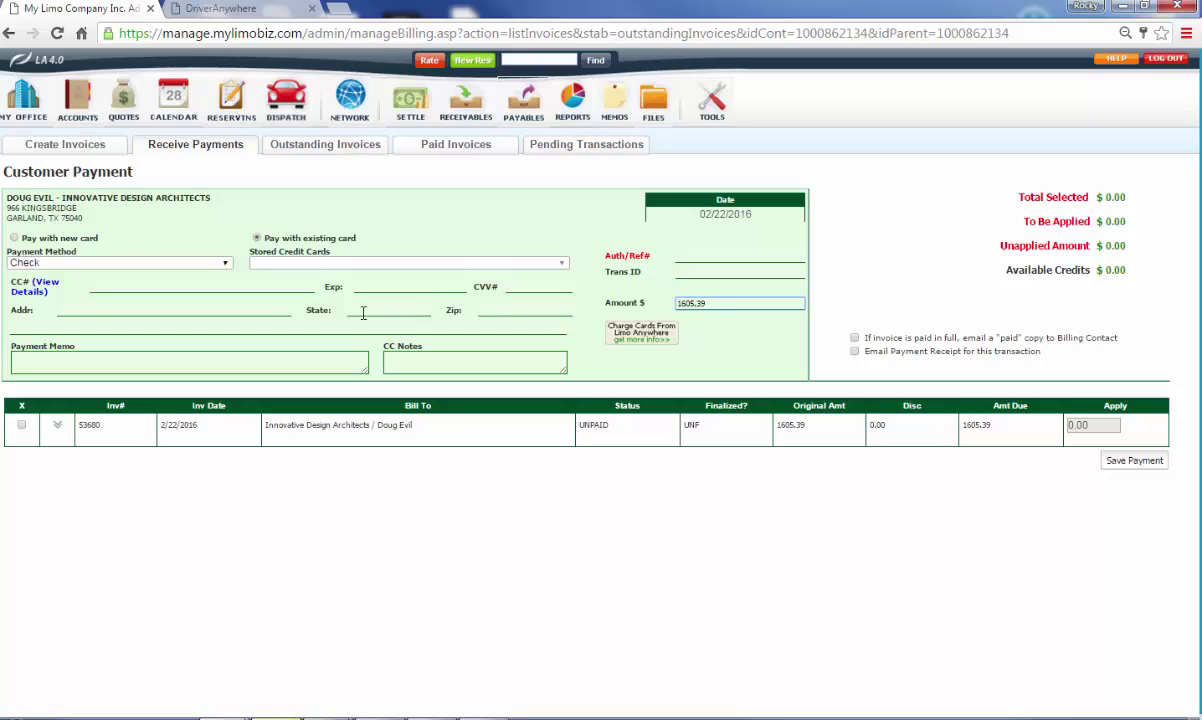
{"action": "left_click", "coordinate": [22, 426]}
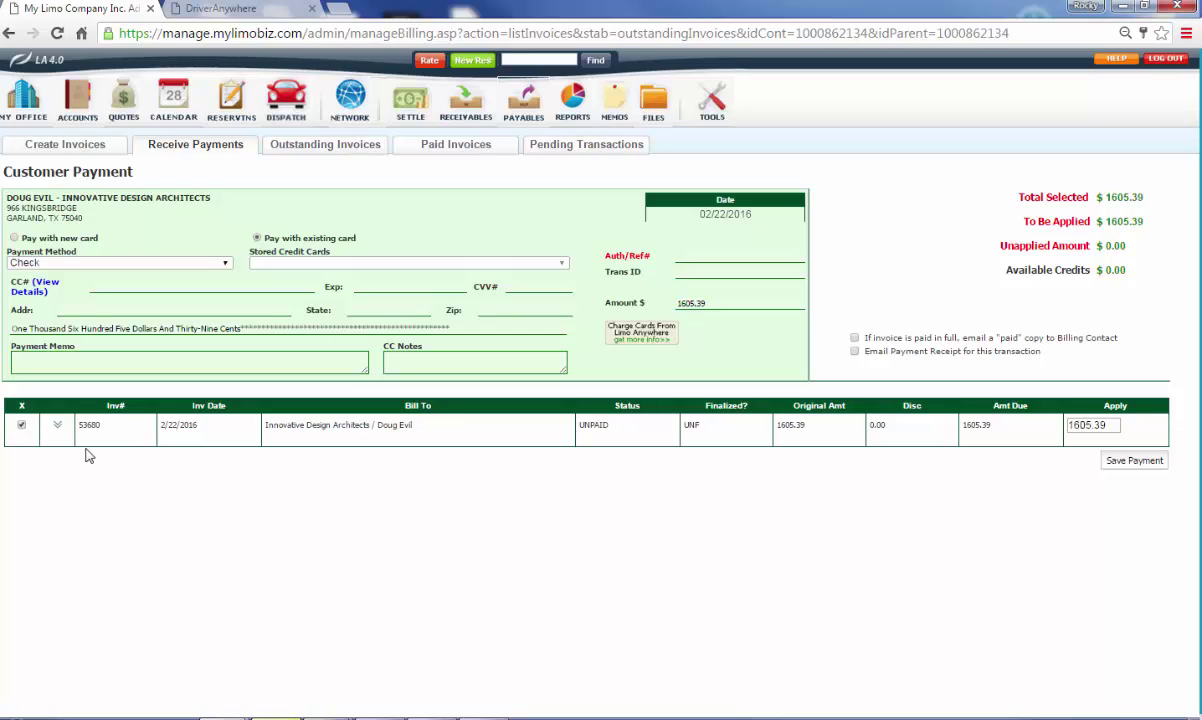
{"action": "left_click", "coordinate": [1140, 461]}
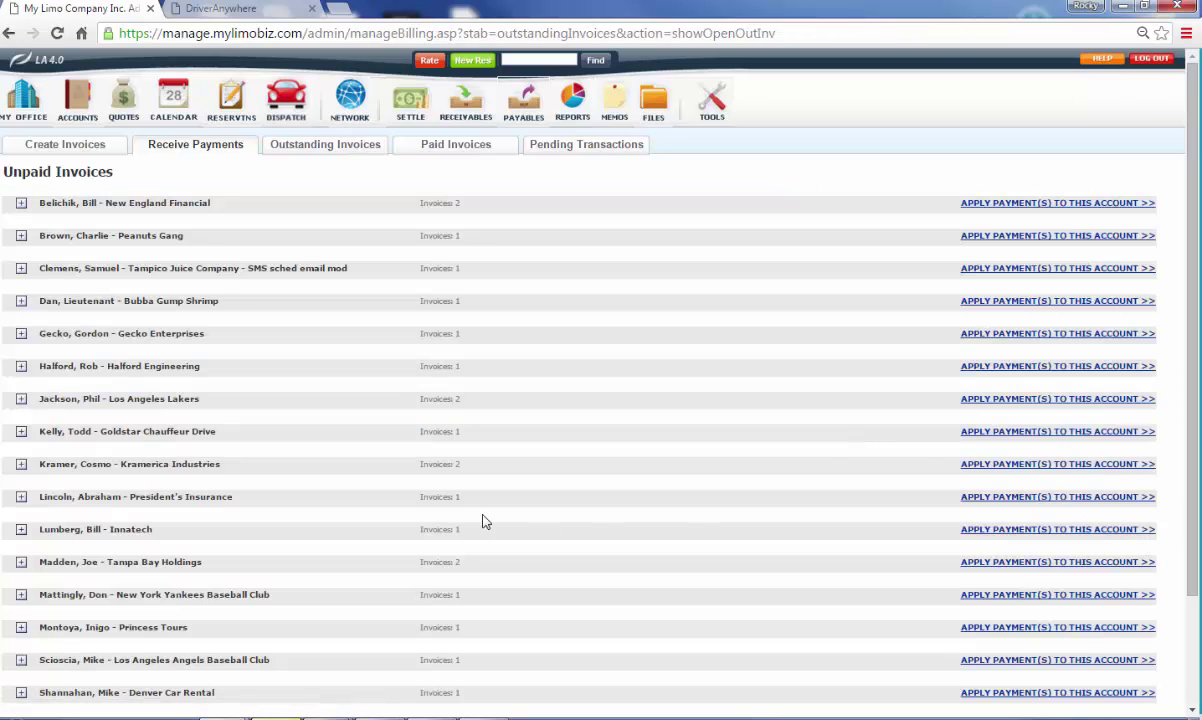
{"action": "scroll", "coordinate": [411, 490], "scroll_direction": "down", "scroll_amount": 1}
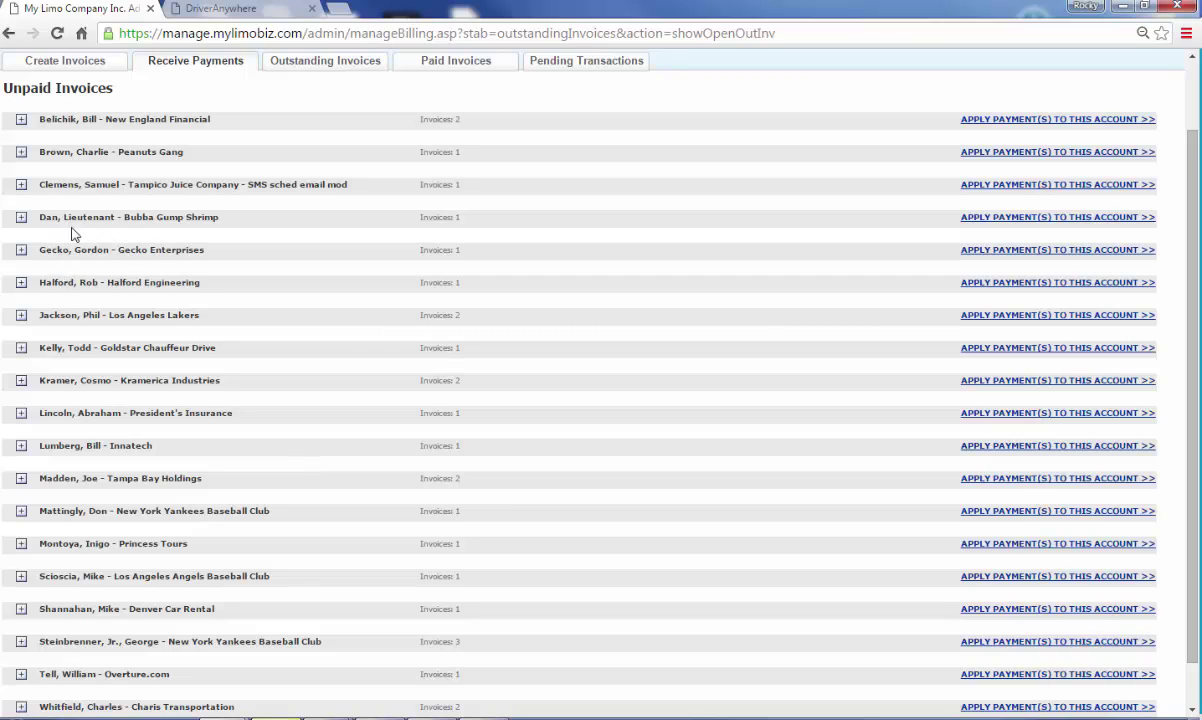
View the open and unpaid invoices list, and open the driver payroll listing under Payables.
{"action": "scroll", "coordinate": [310, 366], "scroll_direction": "up", "scroll_amount": 1}
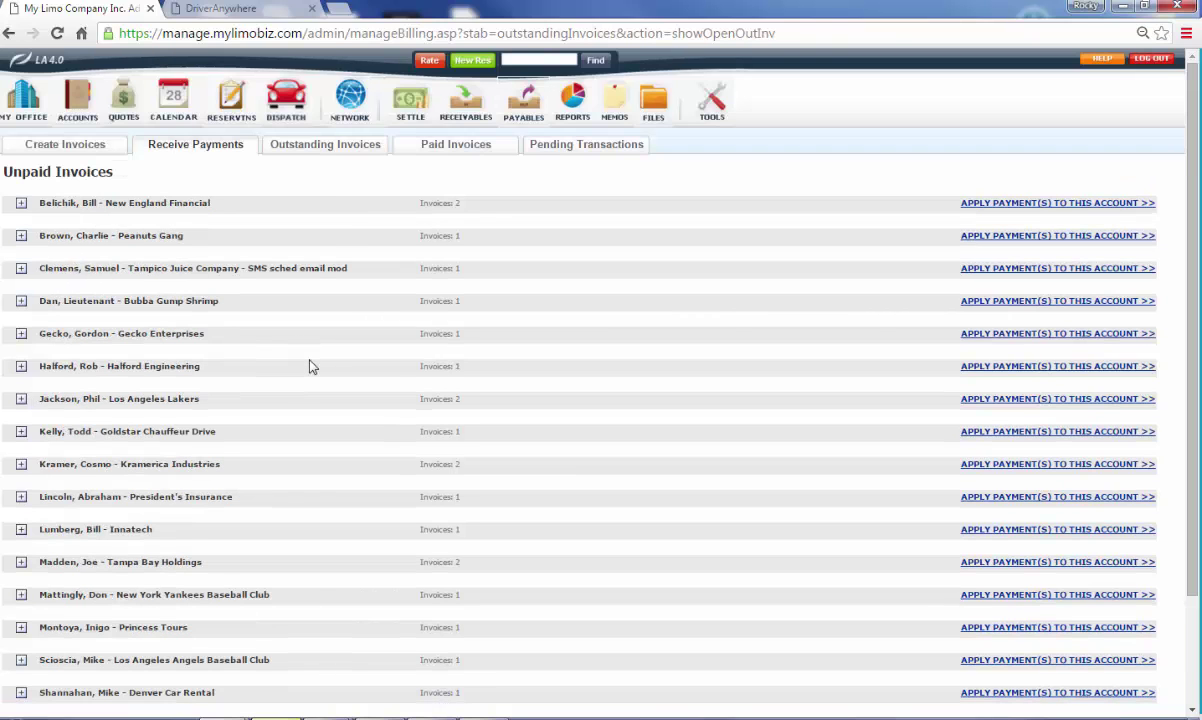
{"action": "left_click", "coordinate": [325, 147]}
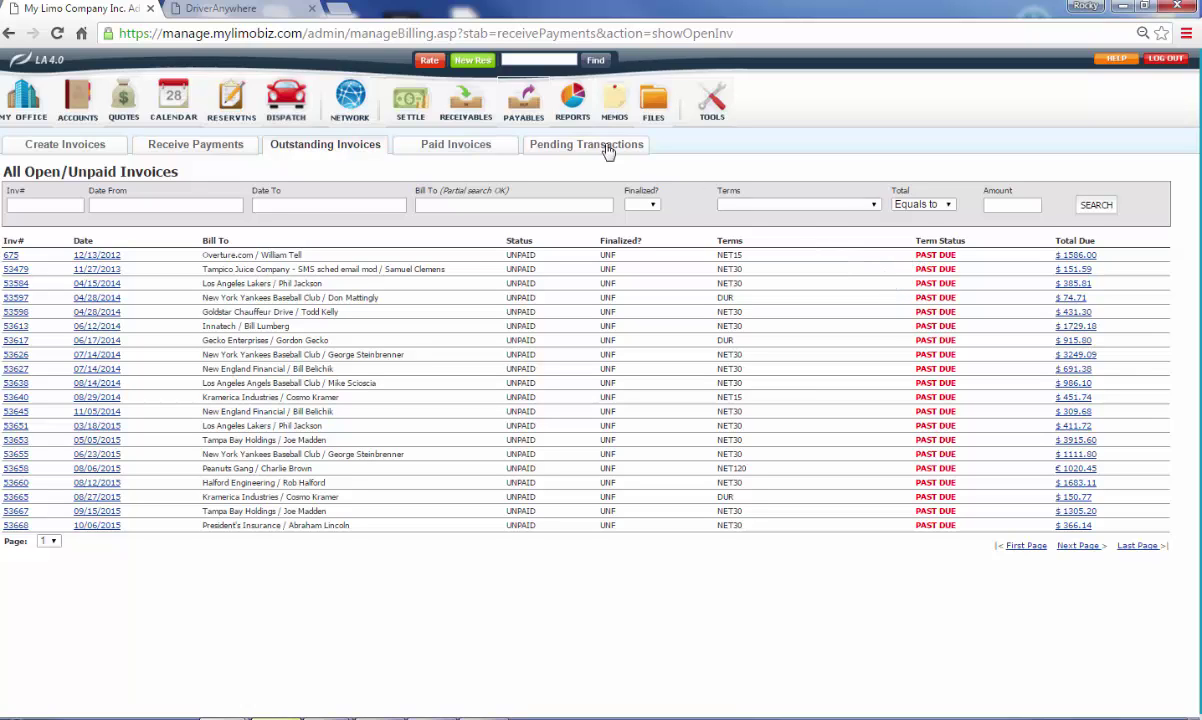
{"action": "left_click", "coordinate": [527, 103]}
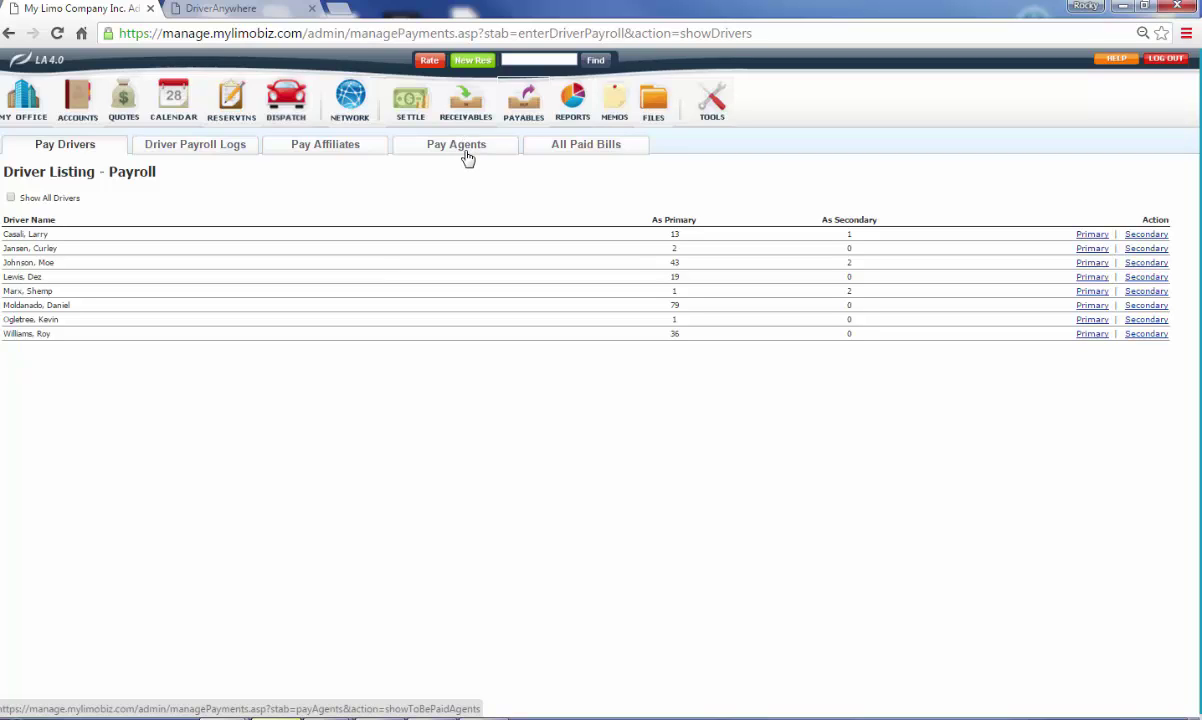
Open the main reports page and point out the date range of the Sales Revenue Reports.
{"action": "left_click", "coordinate": [572, 100]}
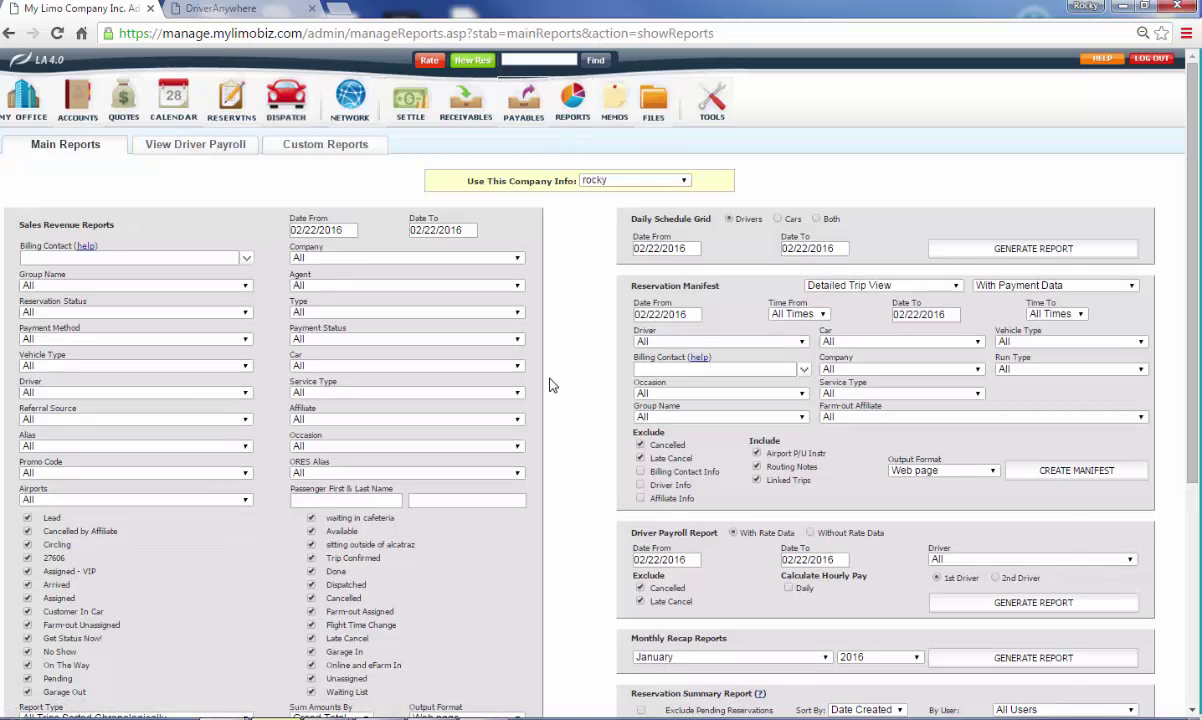
{"action": "scroll", "coordinate": [550, 384], "scroll_direction": "down", "scroll_amount": 1}
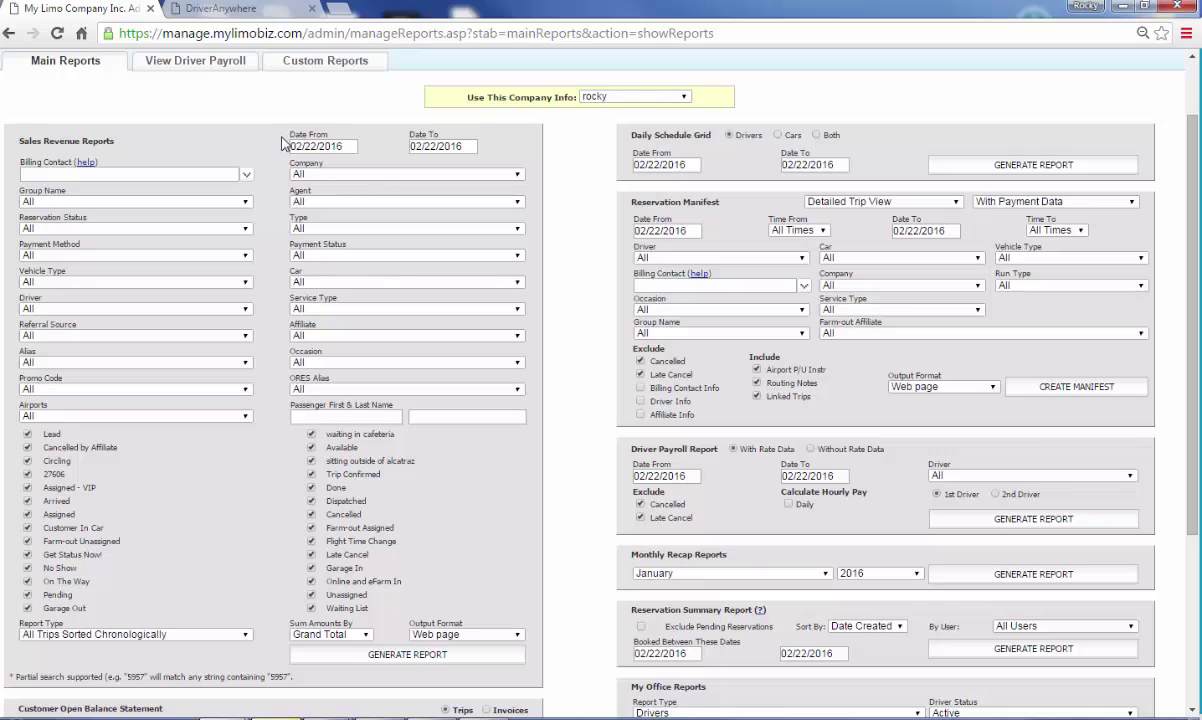
{"action": "double_click", "coordinate": [291, 133]}
{"action": "left_click", "coordinate": [425, 133]}
{"action": "double_click", "coordinate": [425, 133]}
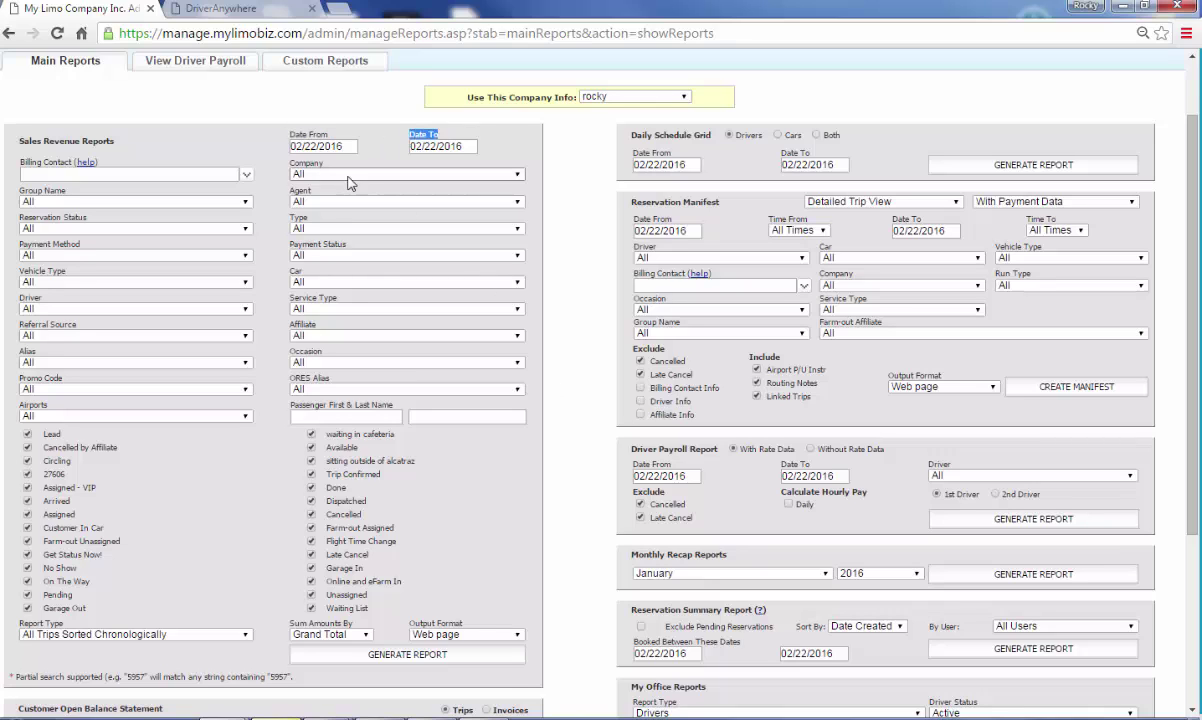
Examine the sales revenue filter choices for company, payment method, payment status, driver, affiliate and referral source.
{"action": "left_click", "coordinate": [350, 175]}
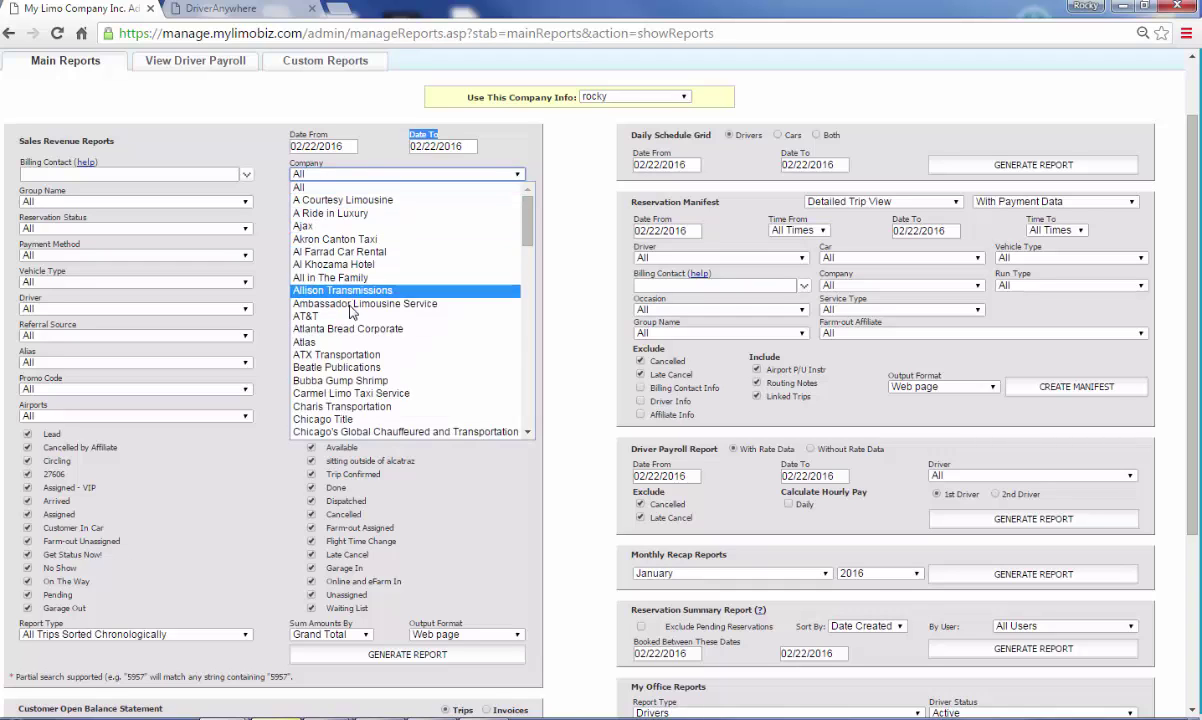
{"action": "left_click", "coordinate": [170, 256]}
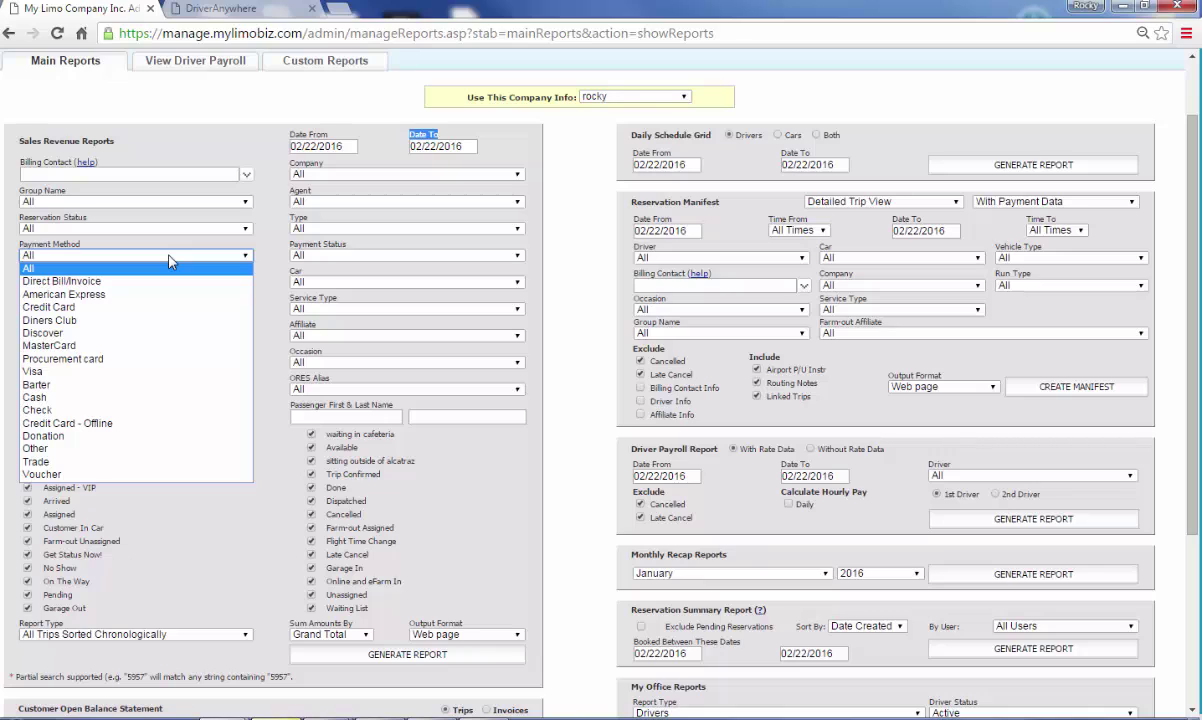
{"action": "left_click", "coordinate": [343, 258]}
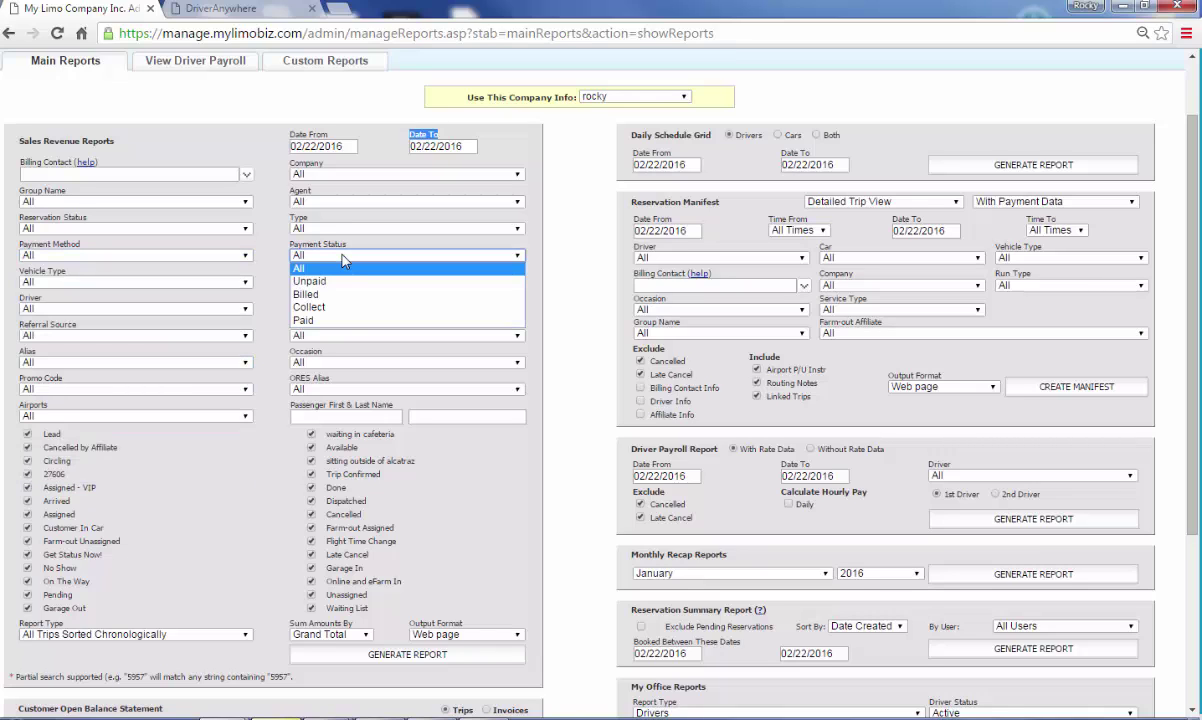
{"action": "left_click", "coordinate": [228, 311]}
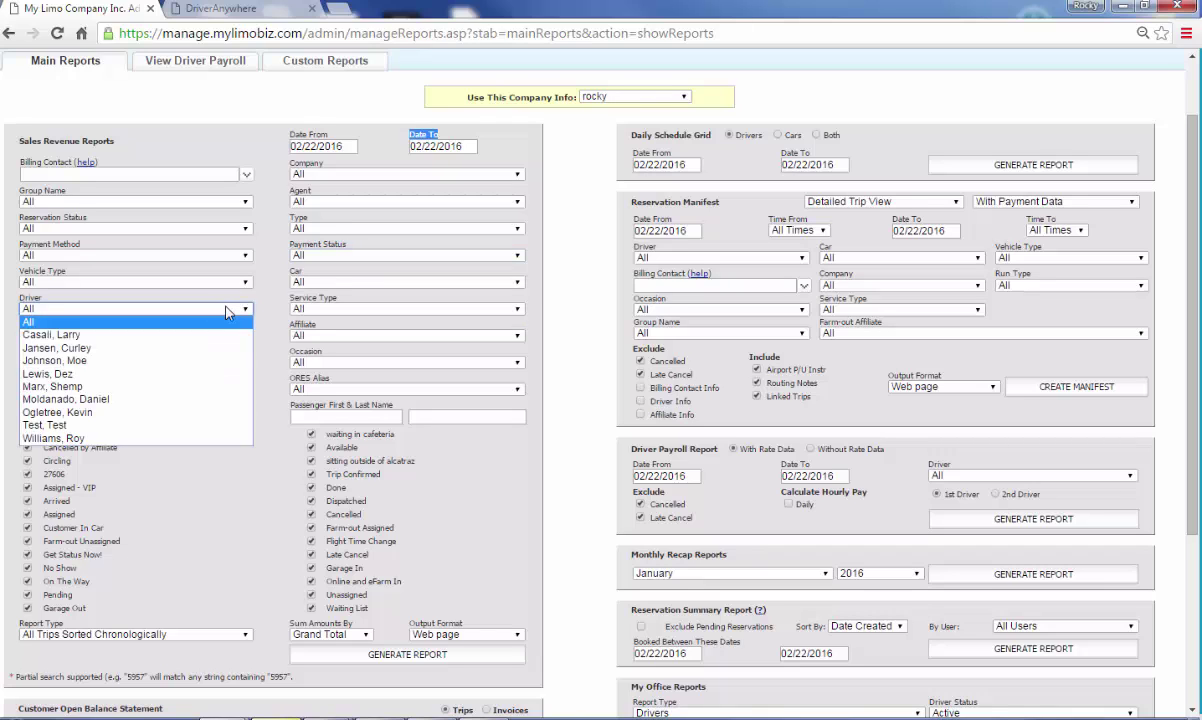
{"action": "left_click", "coordinate": [322, 338]}
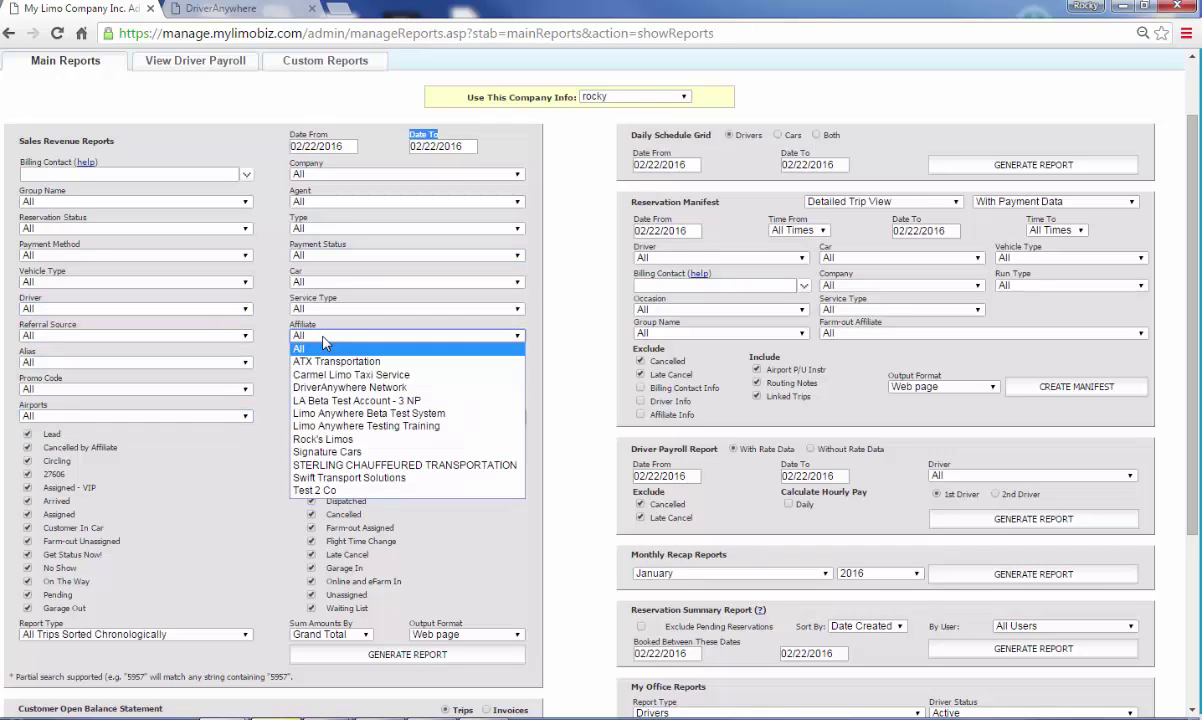
{"action": "left_click", "coordinate": [239, 338]}
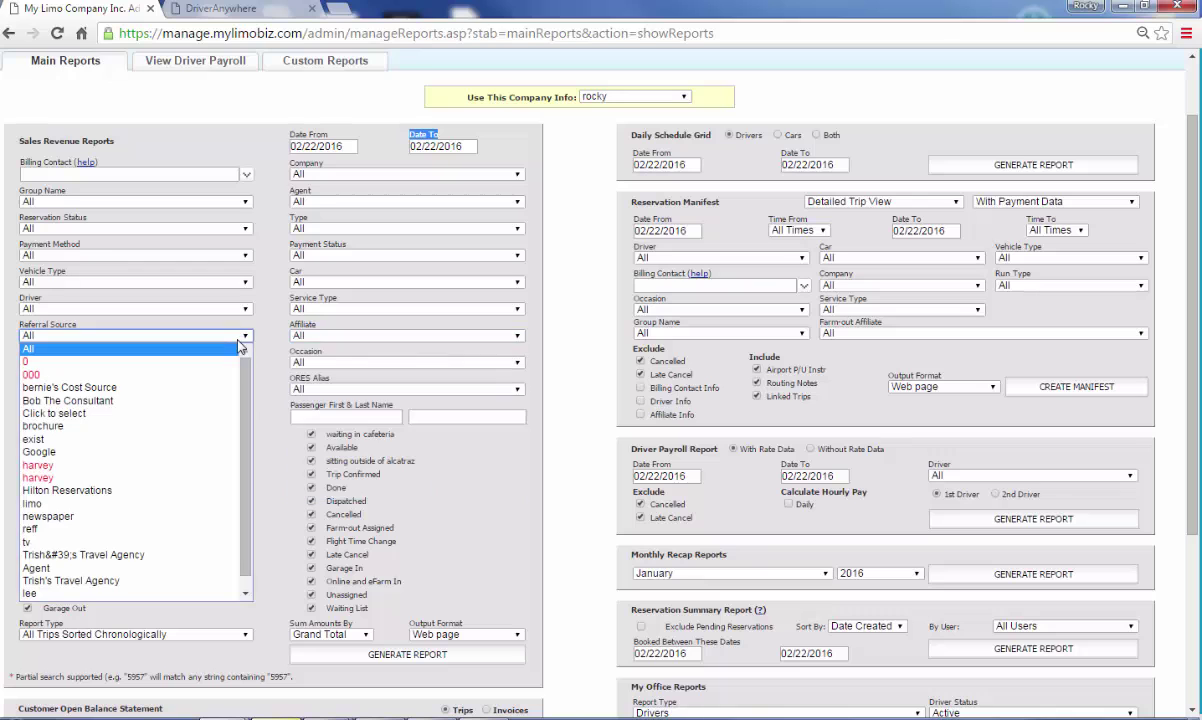
{"action": "left_click", "coordinate": [273, 437]}
Check the output formats available for the sales revenue report, leaving Web page selected, and return to the start of the reports page.
{"action": "scroll", "coordinate": [273, 437], "scroll_direction": "down", "scroll_amount": 3}
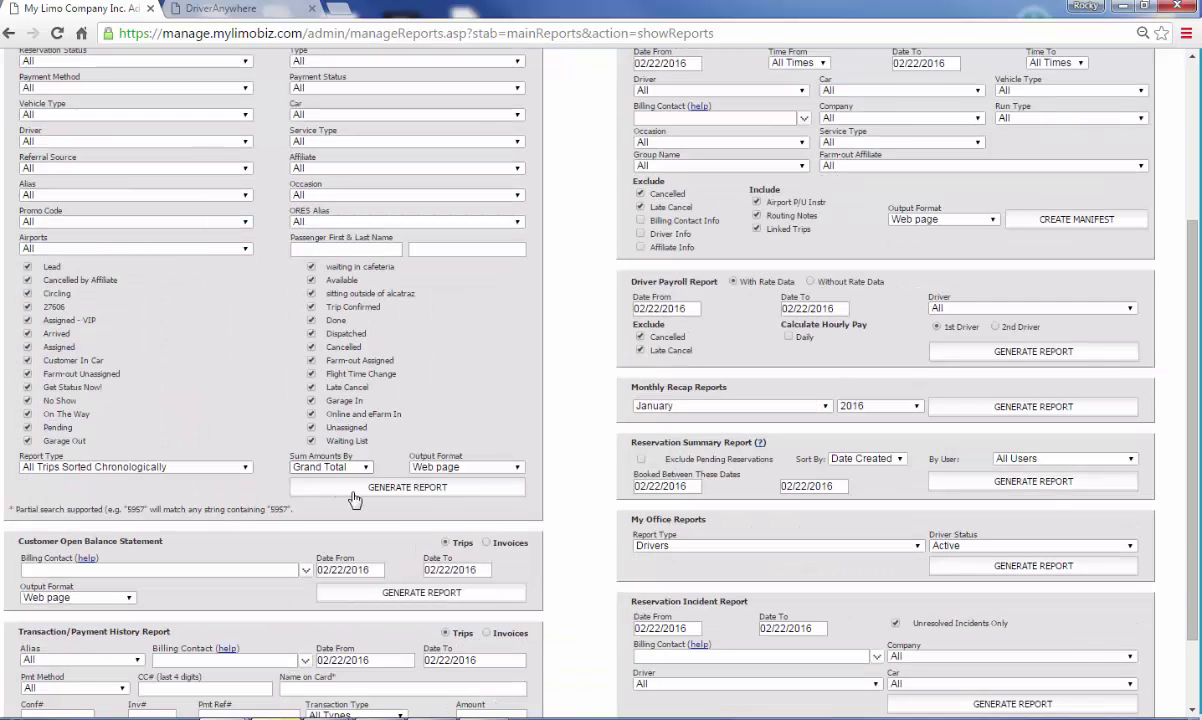
{"action": "left_click", "coordinate": [450, 470]}
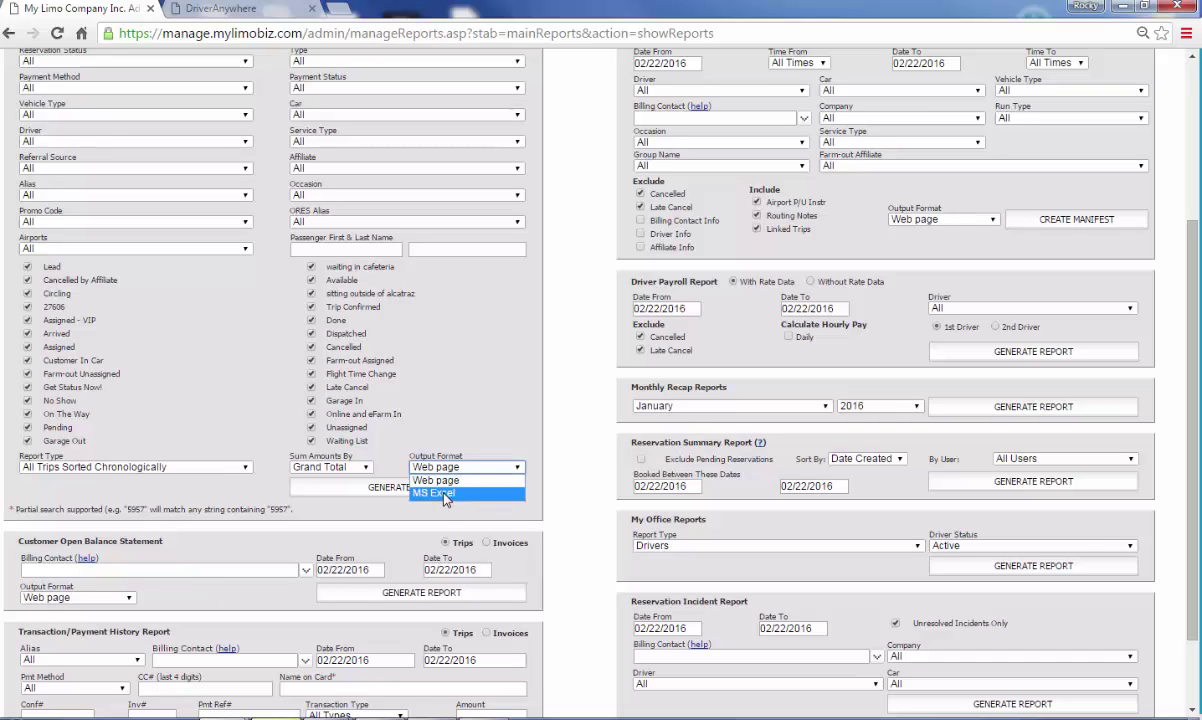
{"action": "left_click", "coordinate": [459, 418]}
{"action": "scroll", "coordinate": [461, 426], "scroll_direction": "up", "scroll_amount": 2}
{"action": "scroll", "coordinate": [461, 424], "scroll_direction": "up", "scroll_amount": 3}
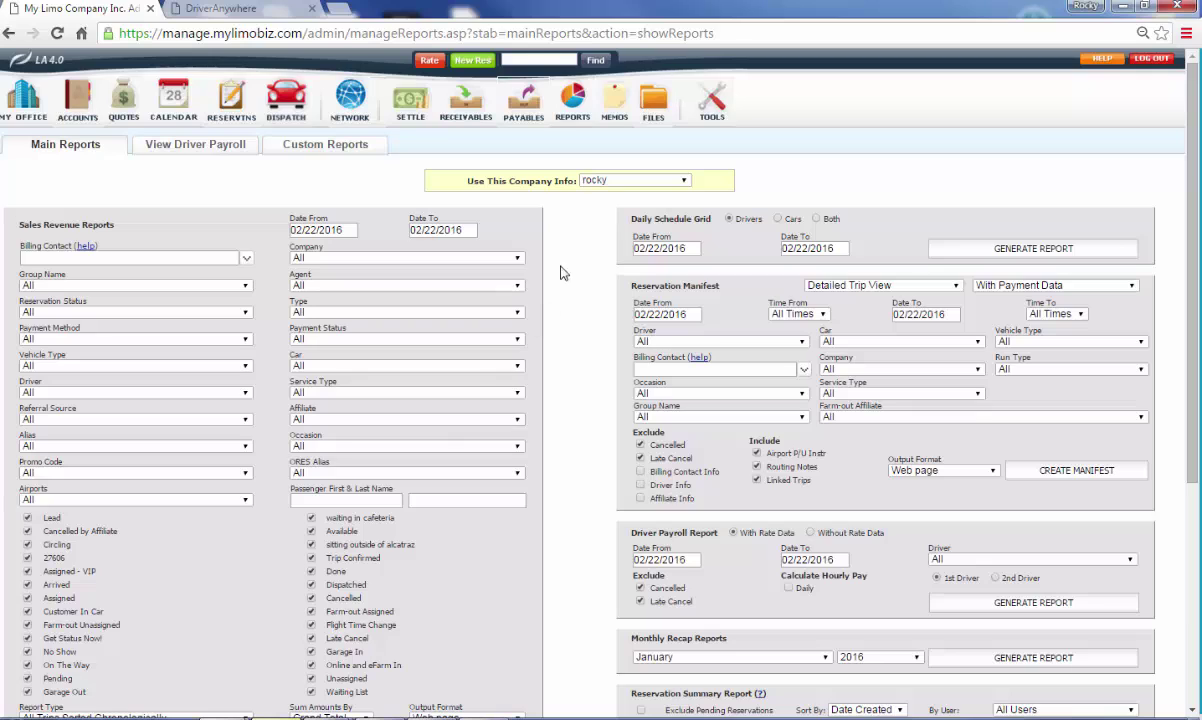